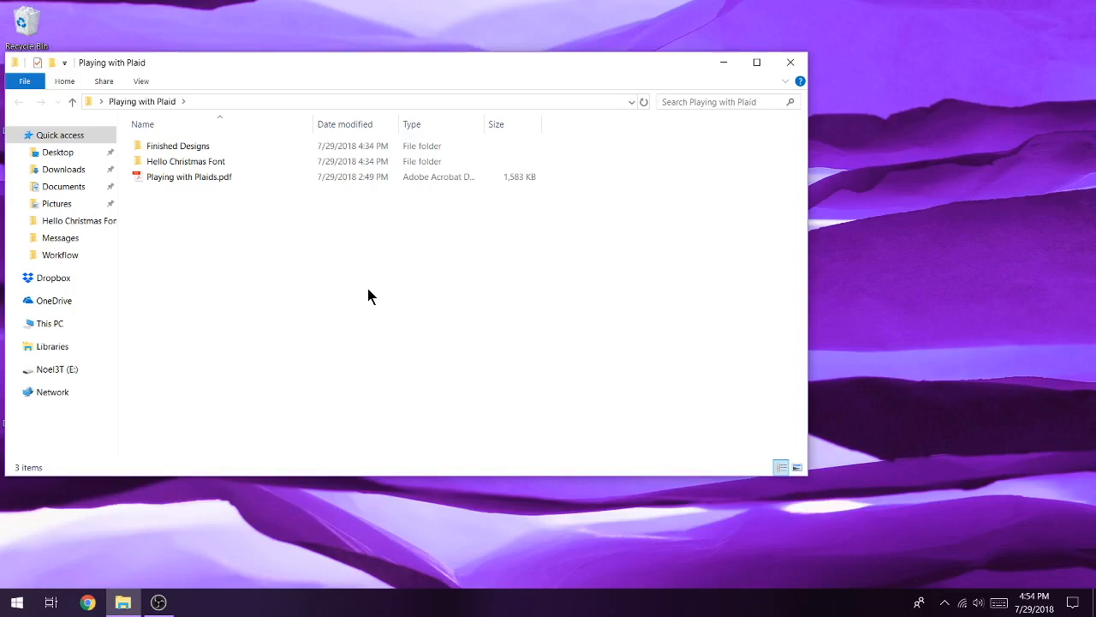
Try to install Hello-Christmas-trial.ttf from the Hello Christmas Font folder, declining to replace the existing font, and close the folder.
{"action": "double_click", "coordinate": [183, 161]}
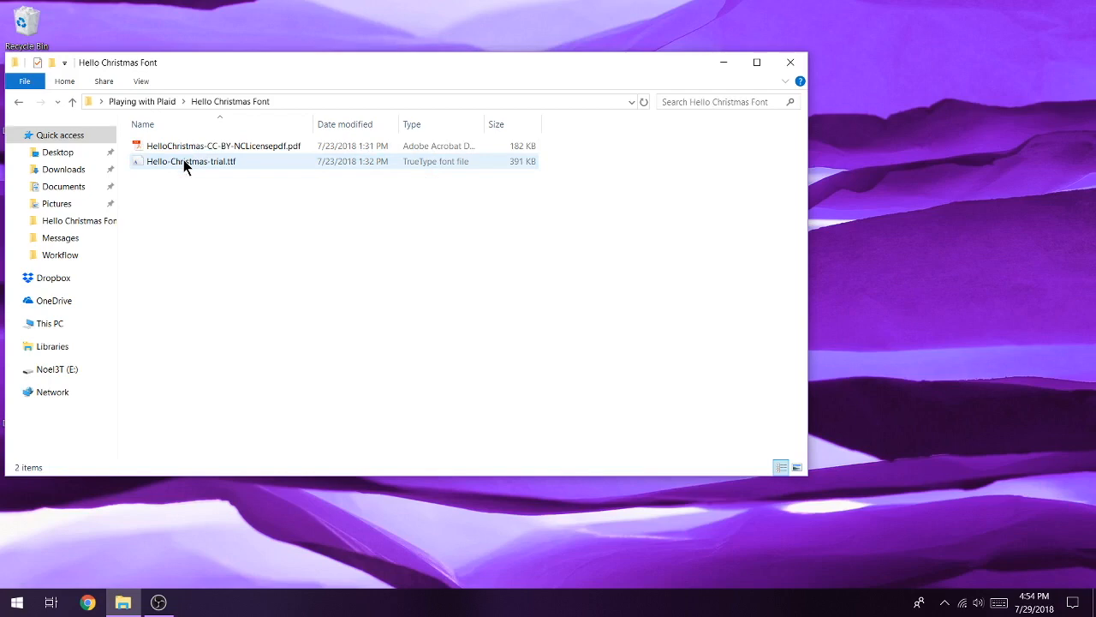
{"action": "right_click", "coordinate": [184, 163]}
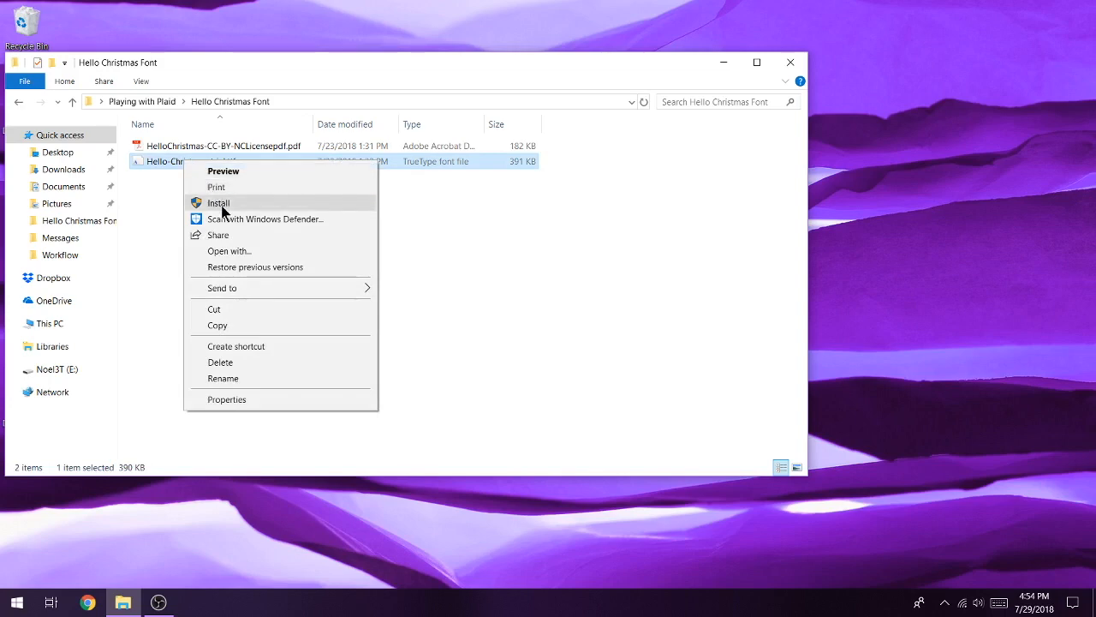
{"action": "left_click", "coordinate": [219, 203]}
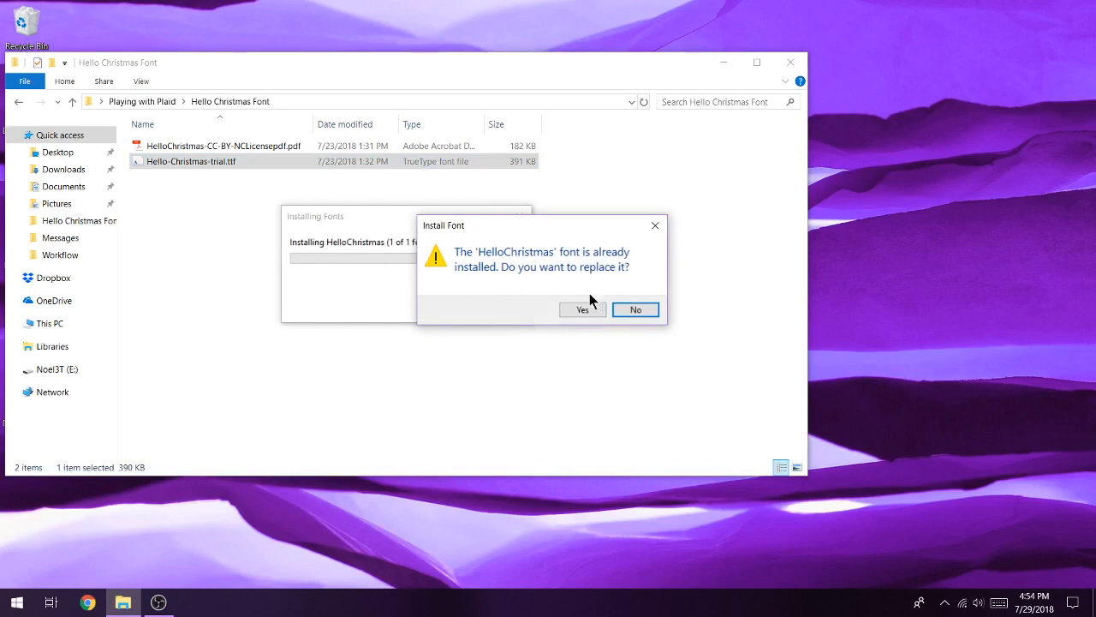
{"action": "left_click", "coordinate": [636, 311]}
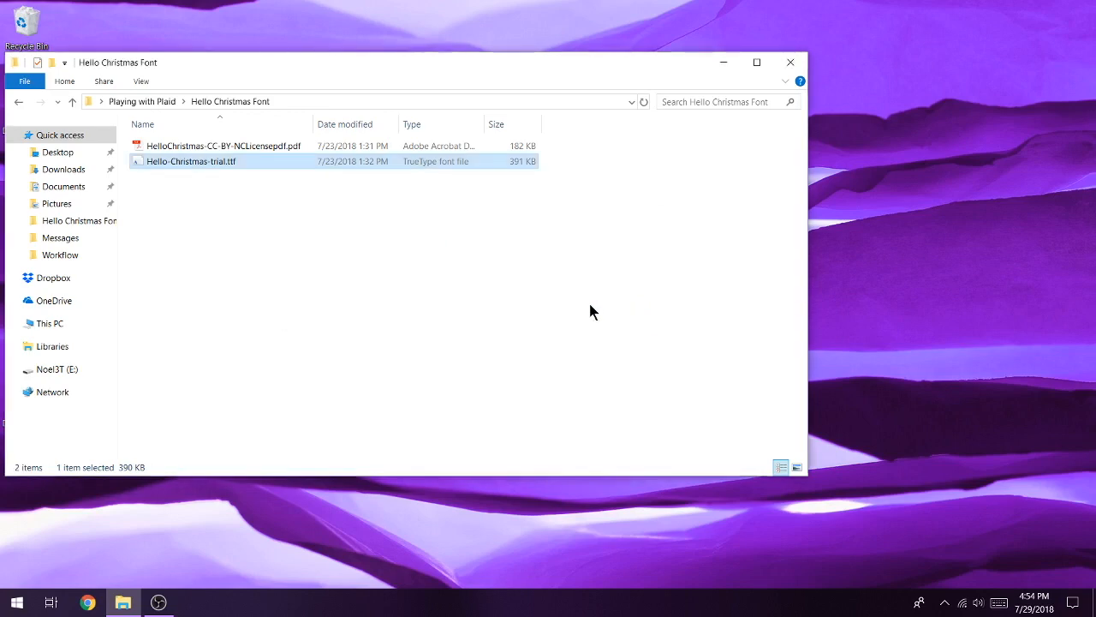
{"action": "left_click", "coordinate": [790, 65]}
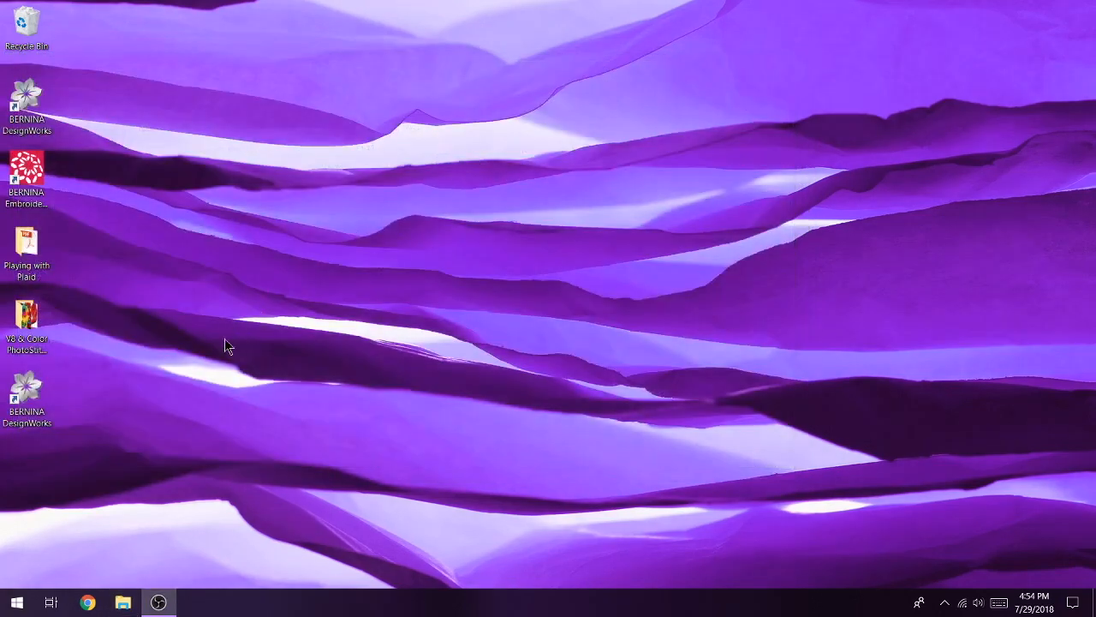
Launch BERNINA DesignWorks and create a new graphic on Cotton 2 fabric with the BERNINA Midi Hoop, 165 x 265, #93.
{"action": "double_click", "coordinate": [26, 101]}
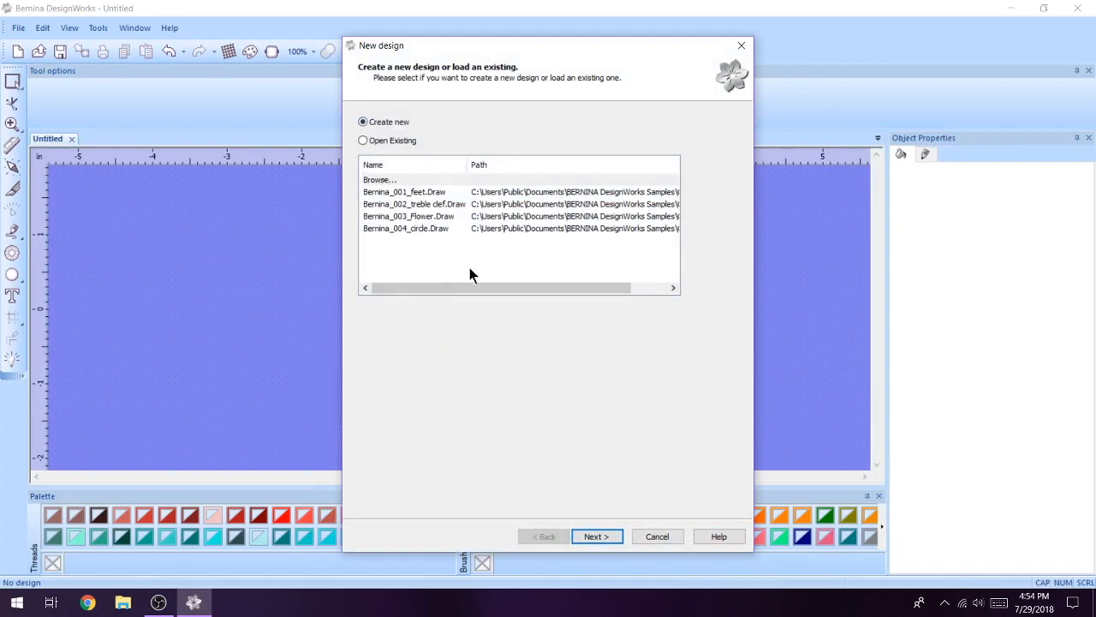
{"action": "left_click", "coordinate": [599, 538]}
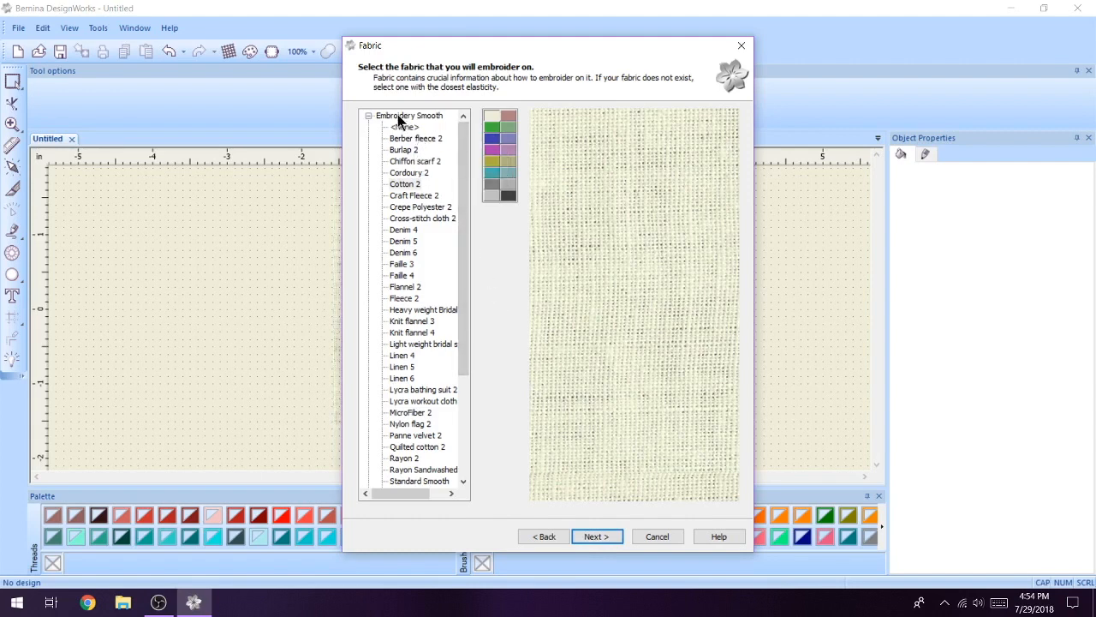
{"action": "left_click", "coordinate": [414, 185]}
{"action": "left_click", "coordinate": [606, 539]}
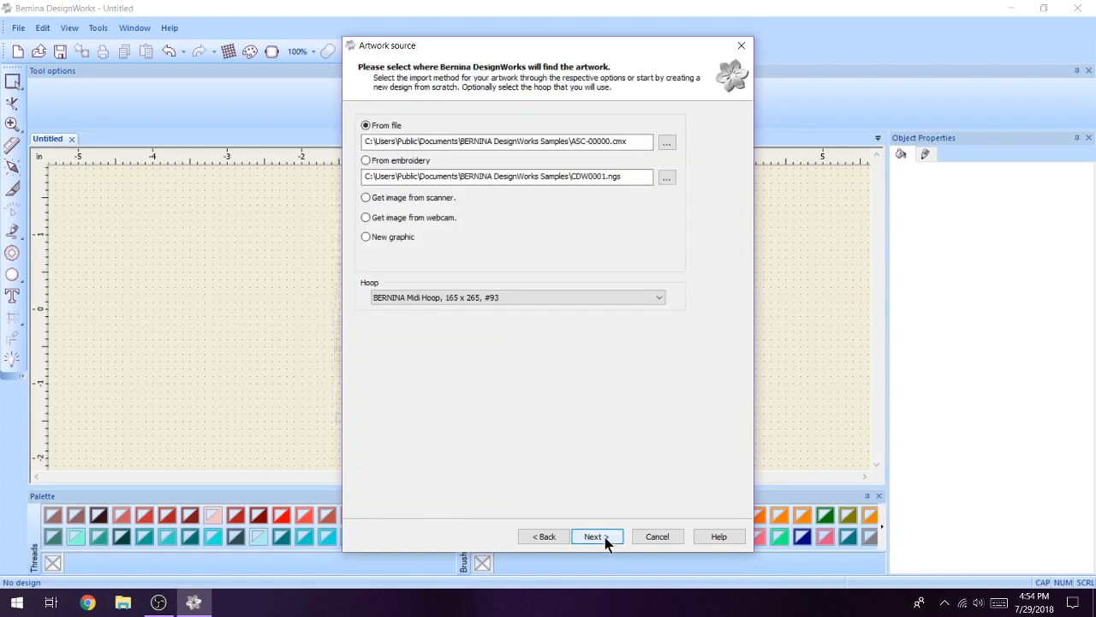
{"action": "left_click", "coordinate": [377, 243]}
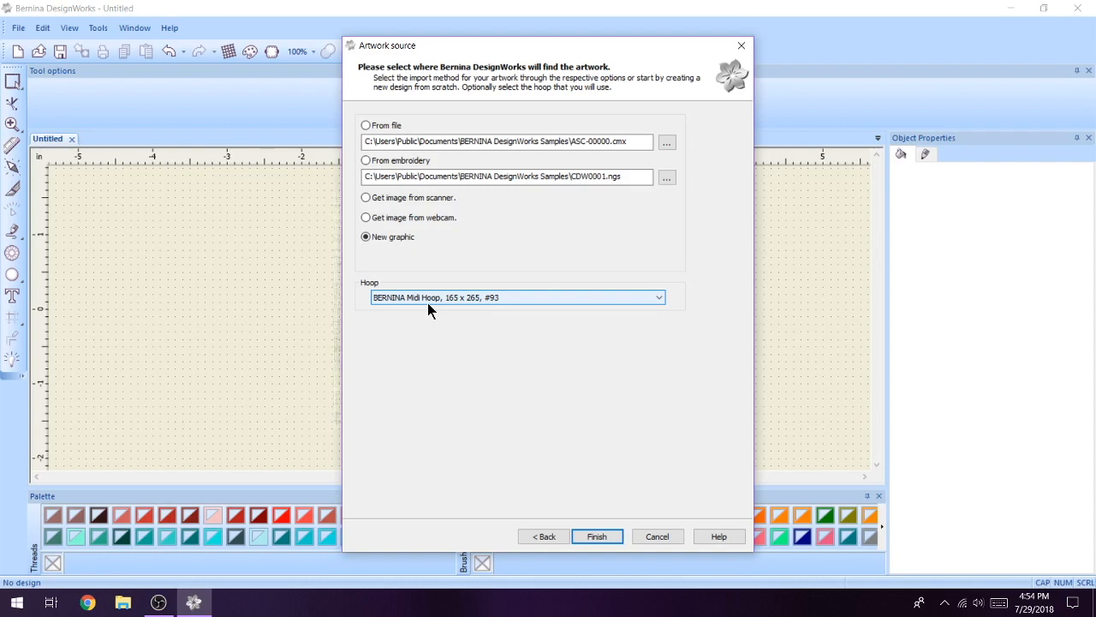
{"action": "left_click", "coordinate": [596, 536]}
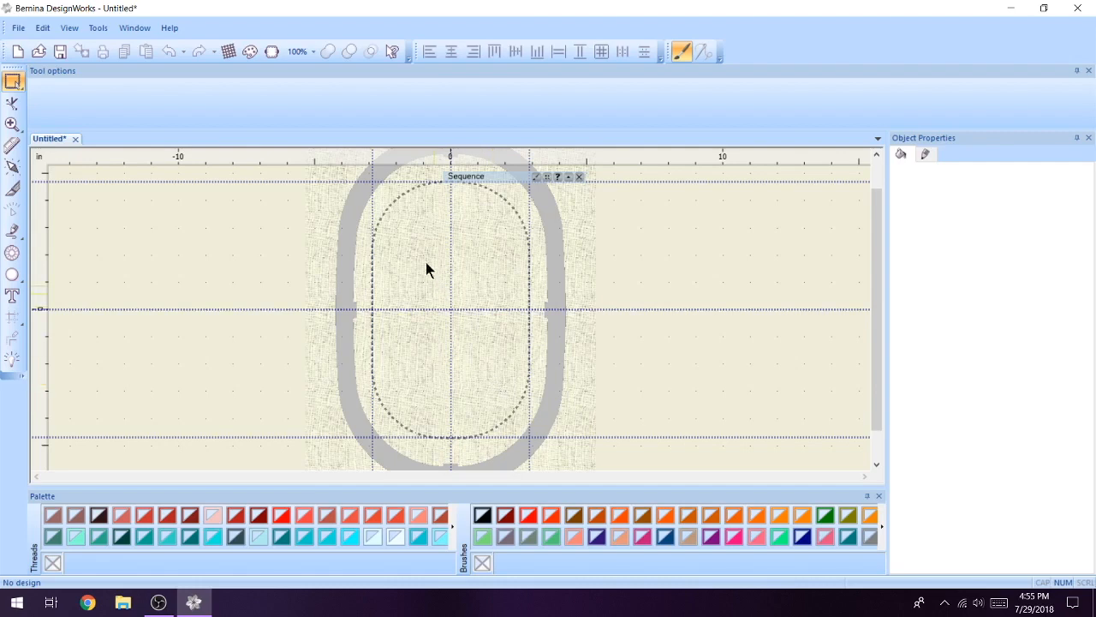
Rotate the design's hoop by 90°.
{"action": "left_click", "coordinate": [264, 54]}
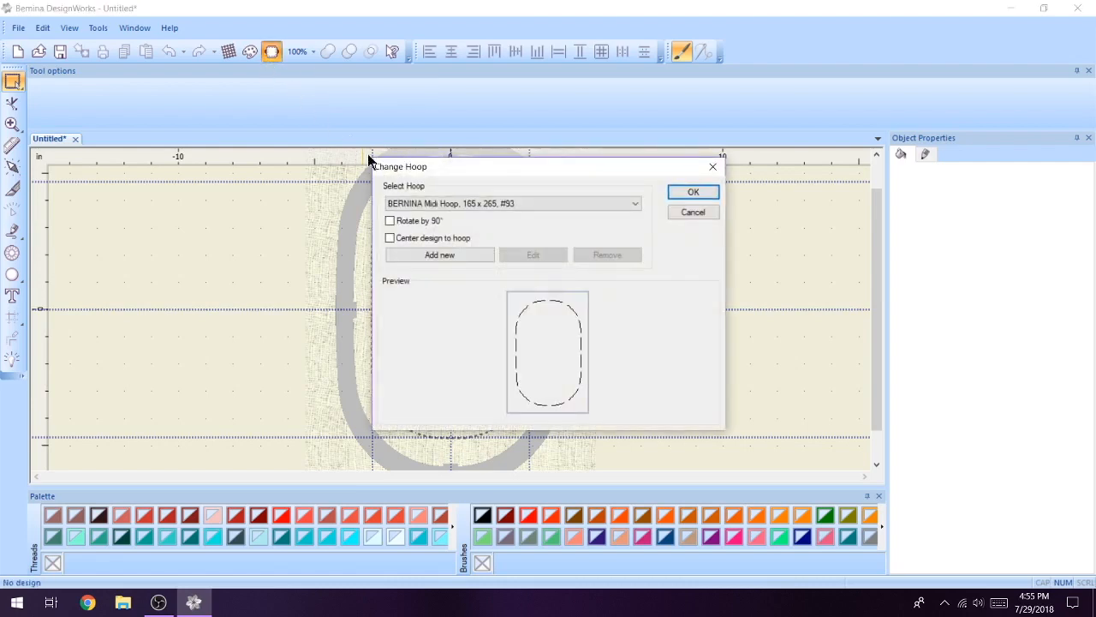
{"action": "left_click", "coordinate": [425, 221]}
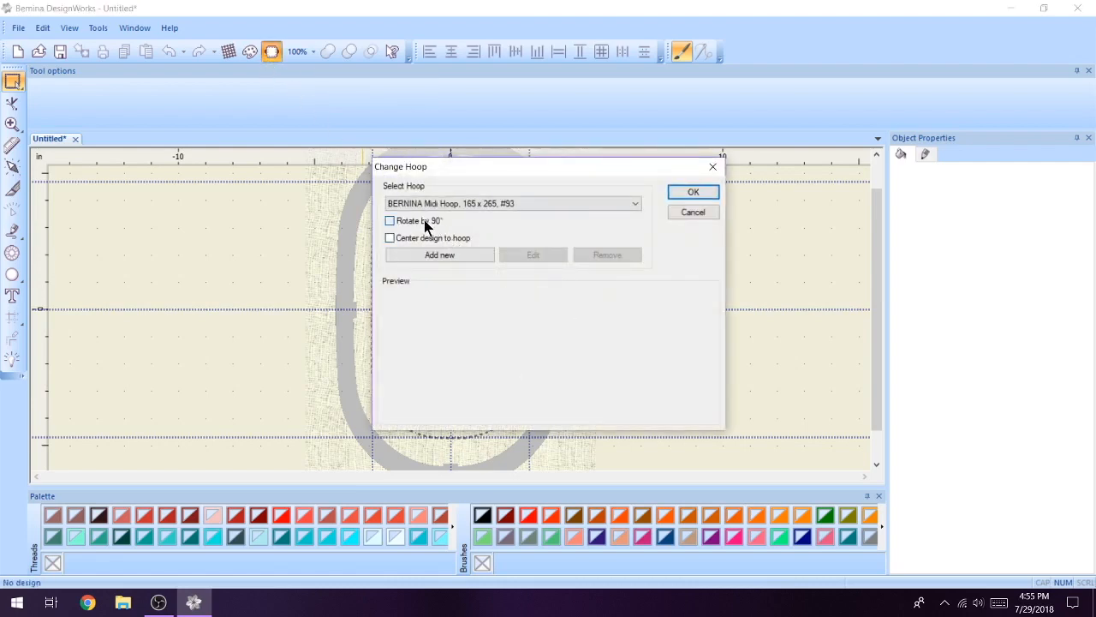
{"action": "left_click", "coordinate": [710, 197]}
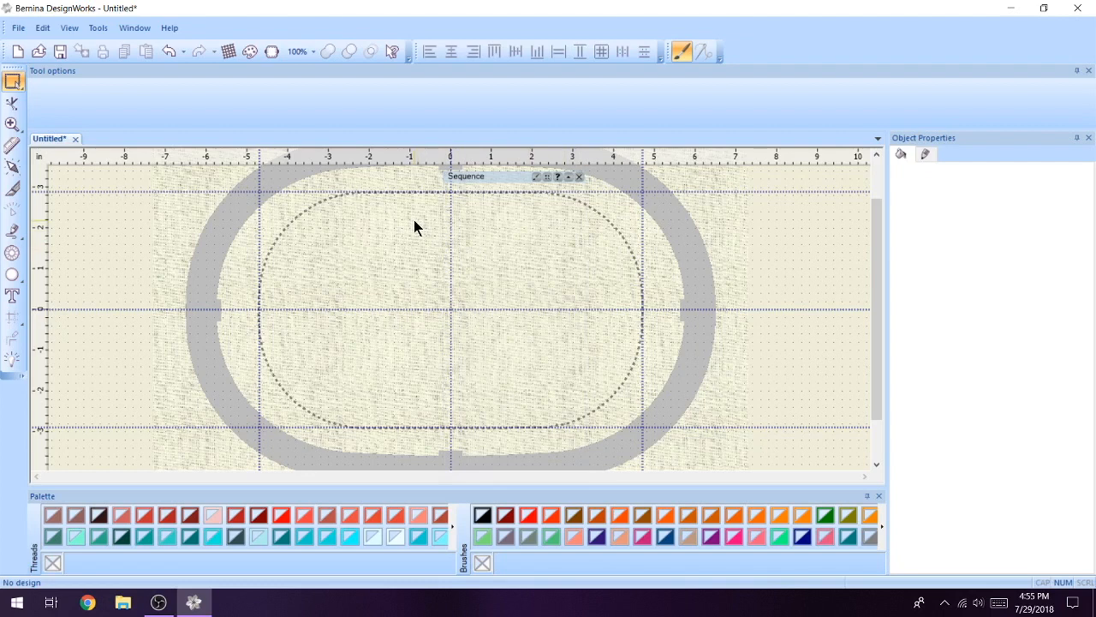
Change the design's brushes palette to EDDING TEXTILSTIFTE.
{"action": "left_click", "coordinate": [255, 48]}
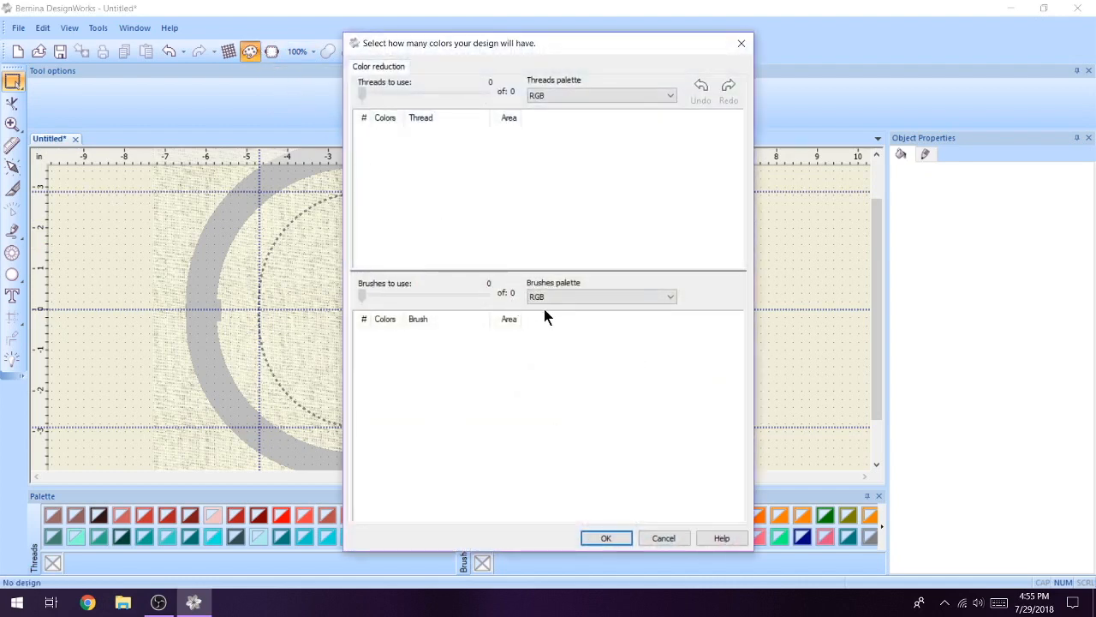
{"action": "left_click", "coordinate": [562, 296]}
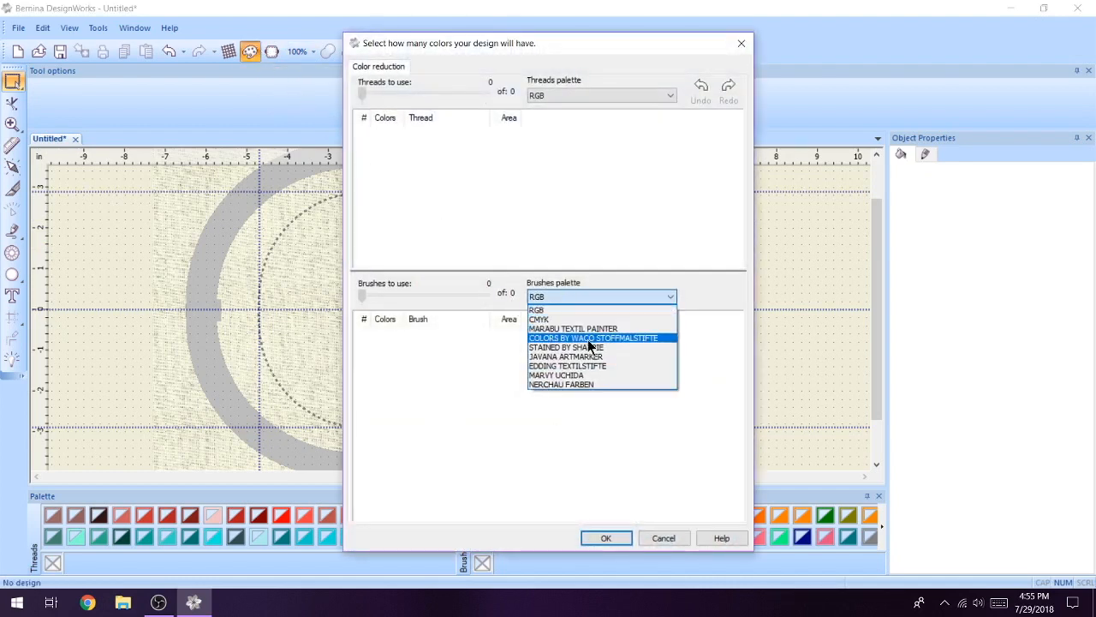
{"action": "left_click", "coordinate": [601, 364]}
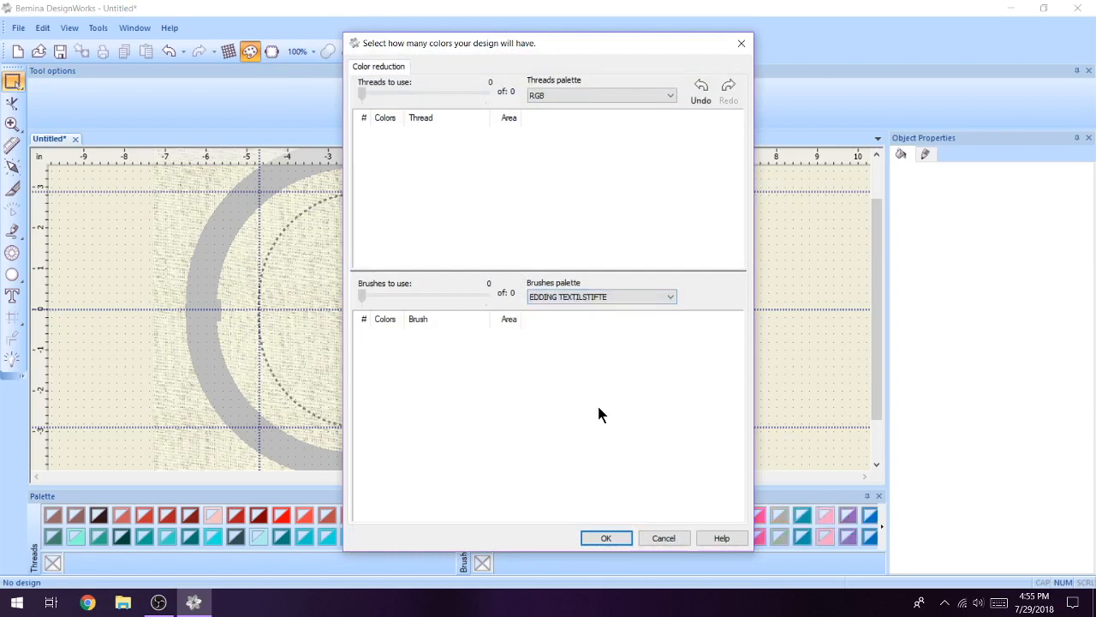
{"action": "left_click", "coordinate": [630, 537]}
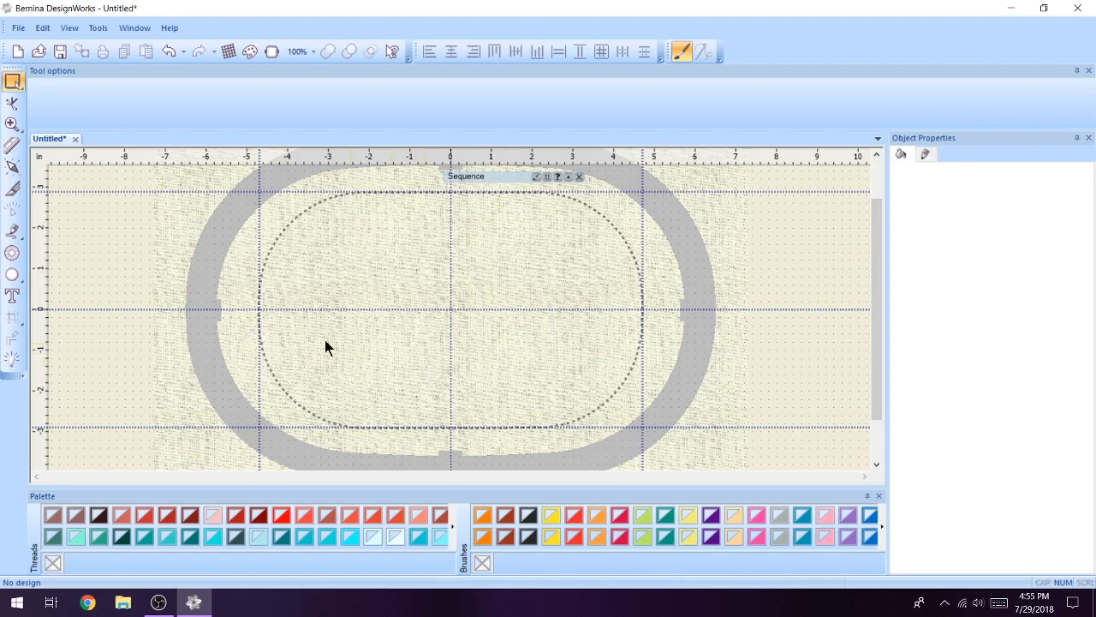
Set up the Text tool with the Hello Christmas font at a size of 5.5 inches.
{"action": "left_click", "coordinate": [12, 295]}
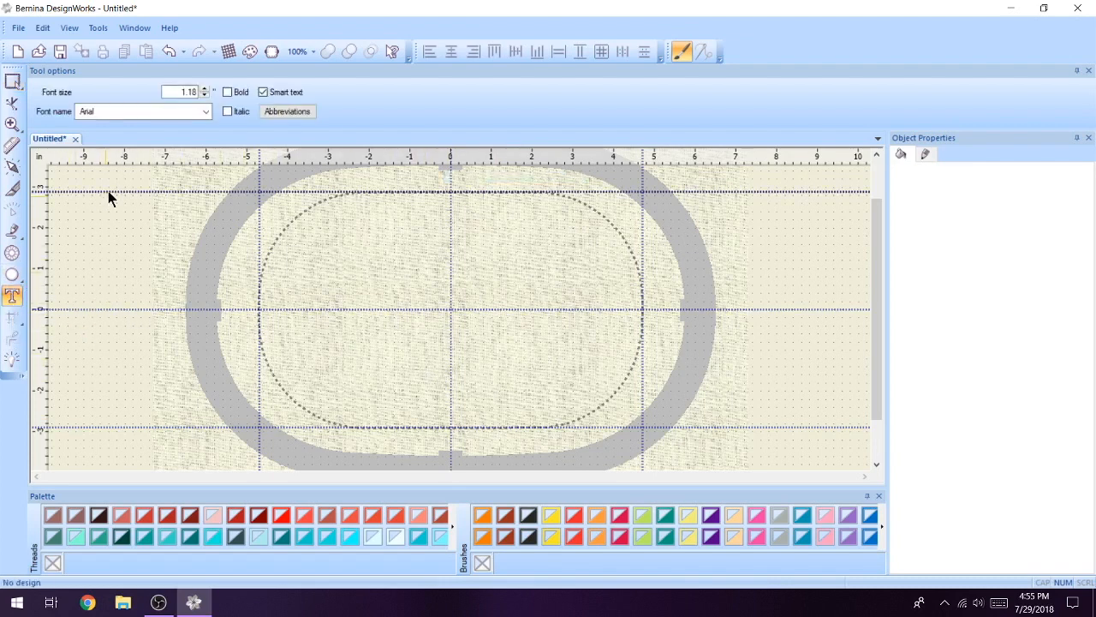
{"action": "left_click", "coordinate": [128, 110]}
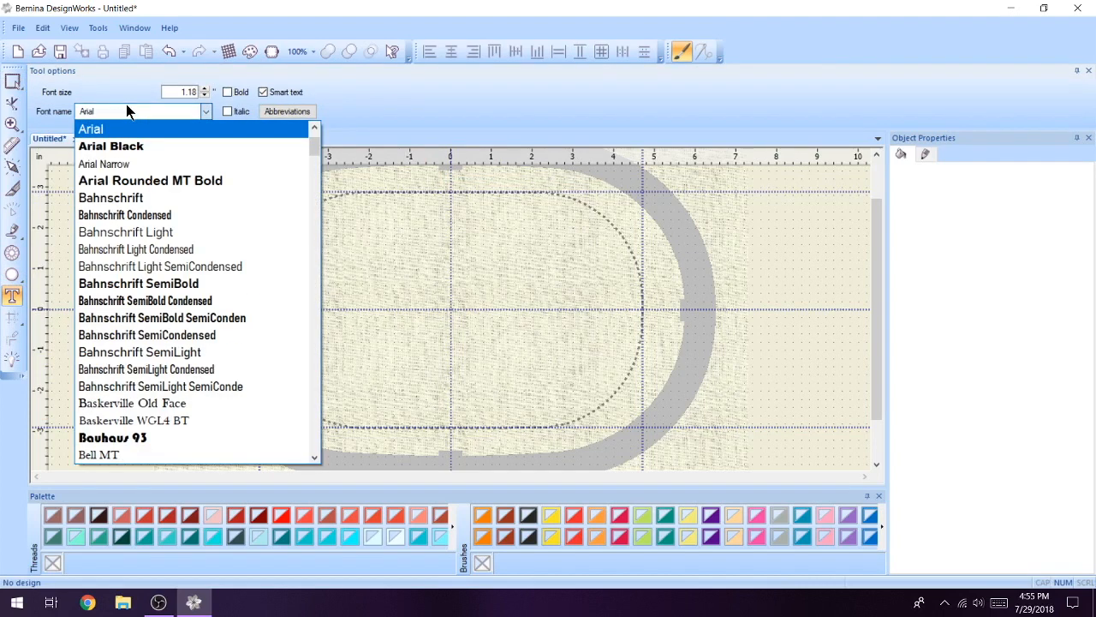
{"action": "key", "text": "h"}
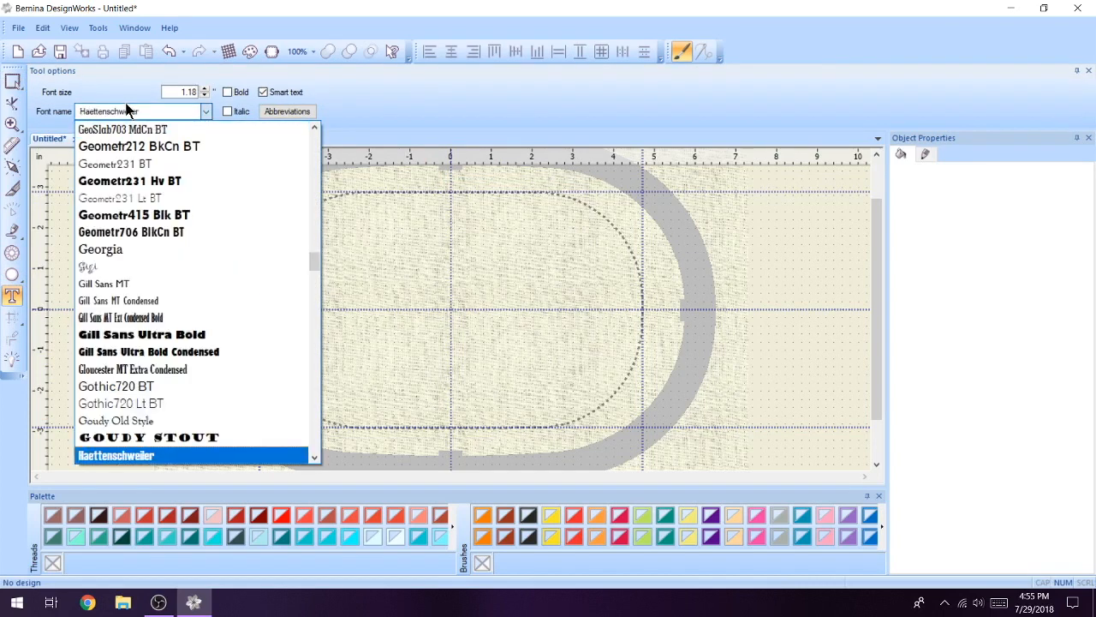
{"action": "scroll", "coordinate": [171, 372], "scroll_direction": "down", "scroll_amount": 1}
{"action": "scroll", "coordinate": [171, 374], "scroll_direction": "down", "scroll_amount": 4}
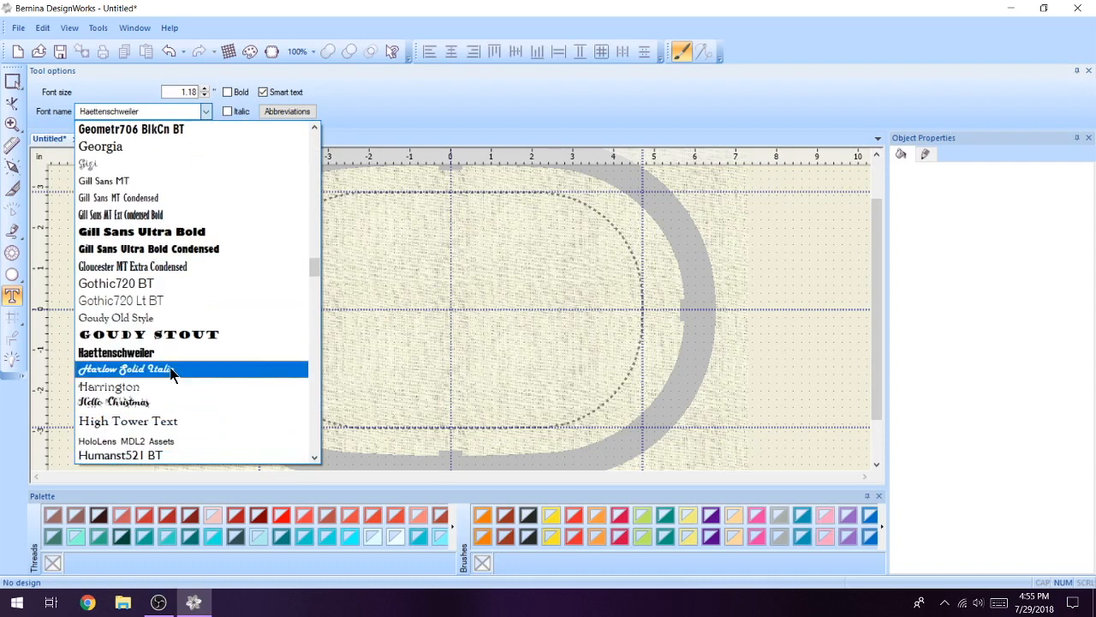
{"action": "scroll", "coordinate": [172, 370], "scroll_direction": "down", "scroll_amount": 2}
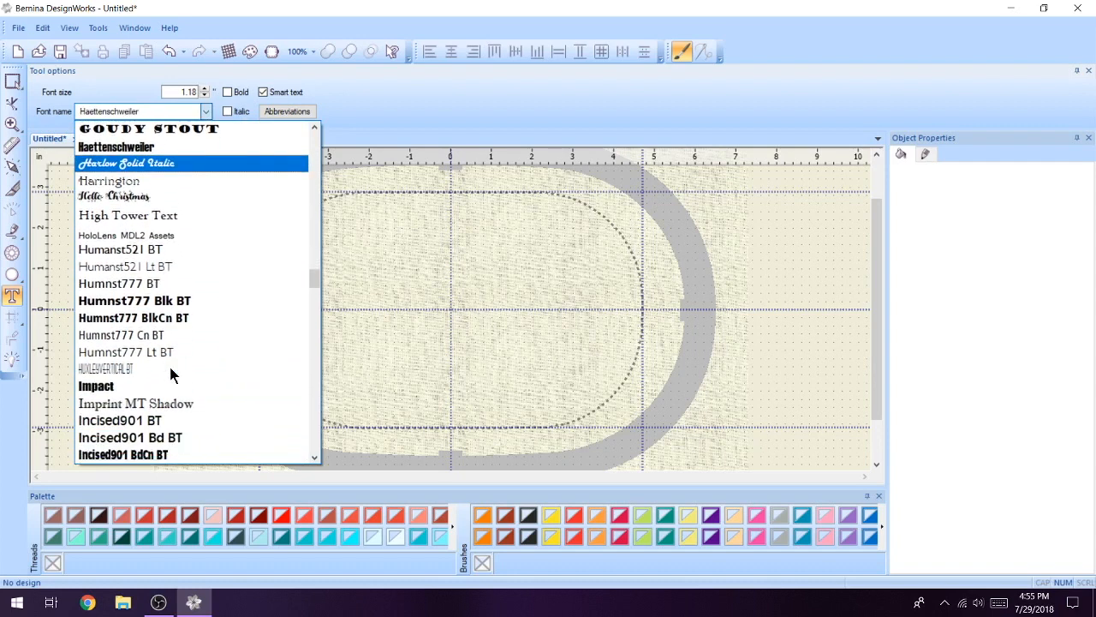
{"action": "scroll", "coordinate": [161, 351], "scroll_direction": "down", "scroll_amount": 1}
{"action": "scroll", "coordinate": [162, 360], "scroll_direction": "up", "scroll_amount": 2}
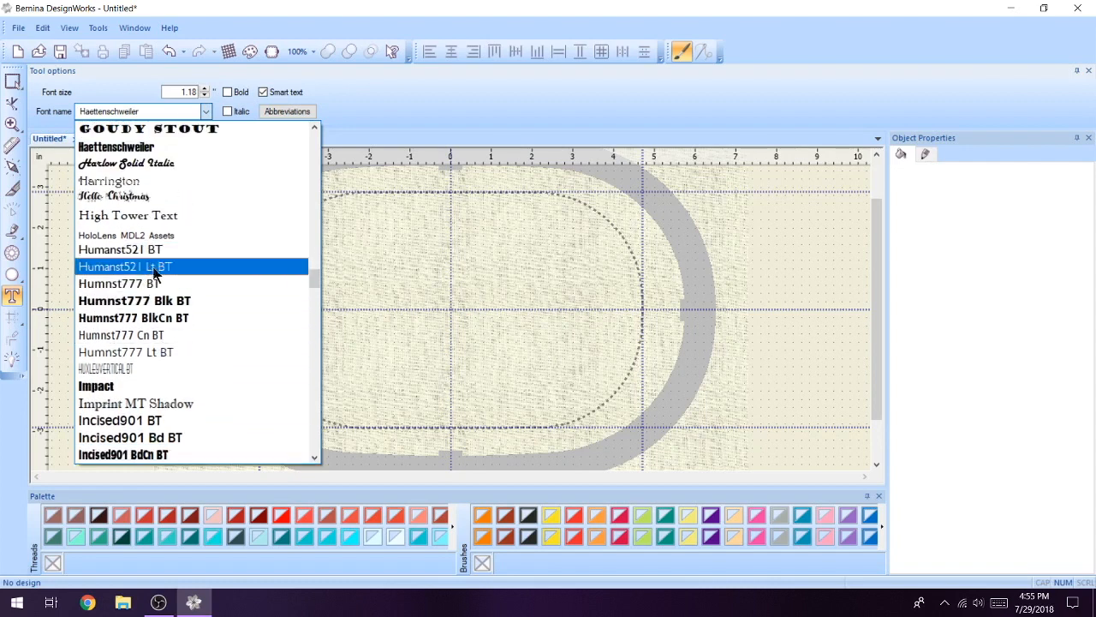
{"action": "scroll", "coordinate": [155, 268], "scroll_direction": "up", "scroll_amount": 1}
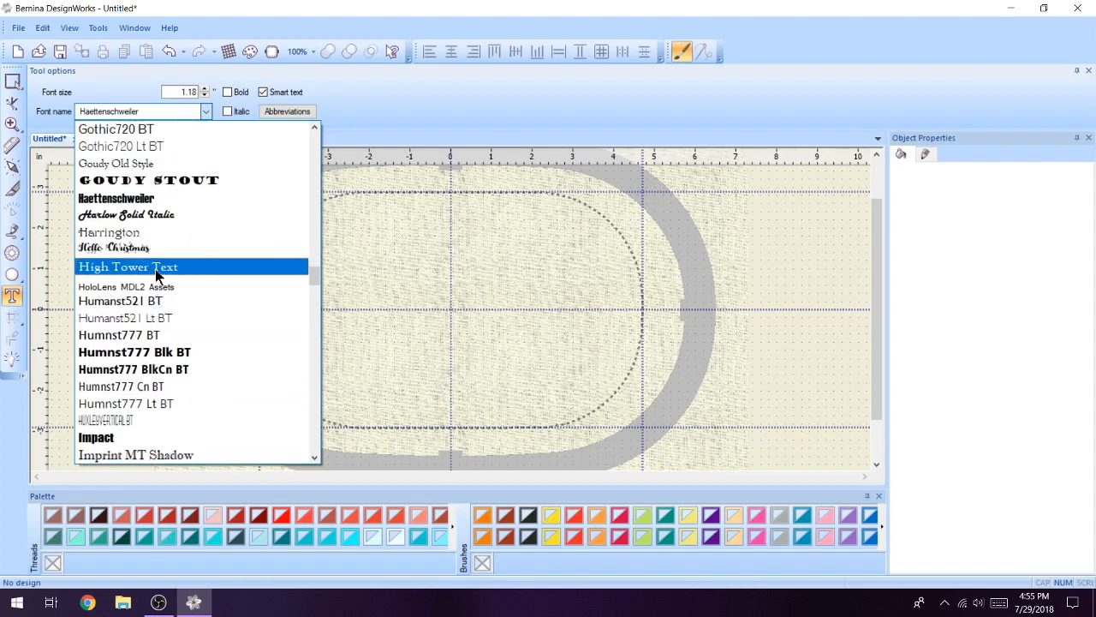
{"action": "left_click", "coordinate": [142, 247]}
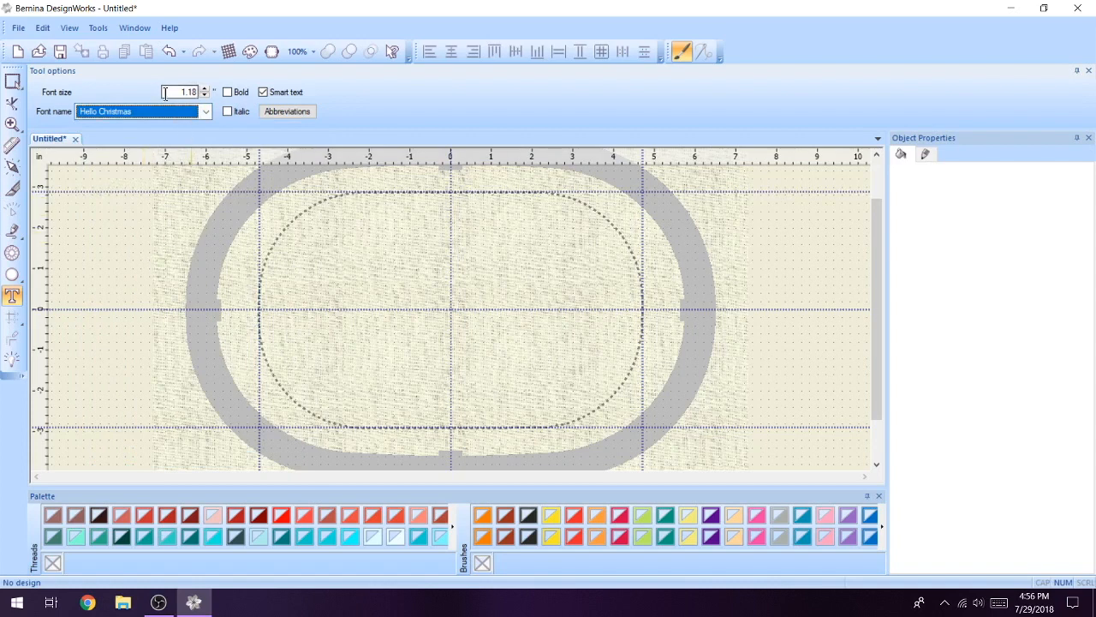
{"action": "left_click_drag", "start_coordinate": [165, 92], "coordinate": [195, 92]}
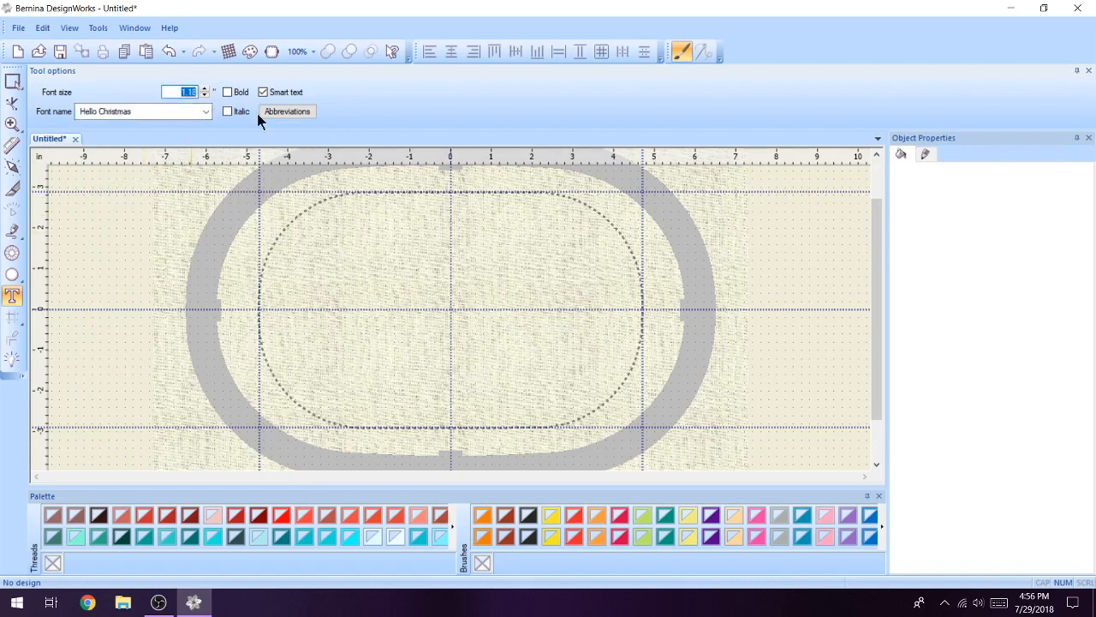
{"action": "type", "text": "5.5"}
Add the text "Noel" inside the hoop and move it to the hoop's centre at X 0, Y 0.
{"action": "left_click", "coordinate": [329, 342]}
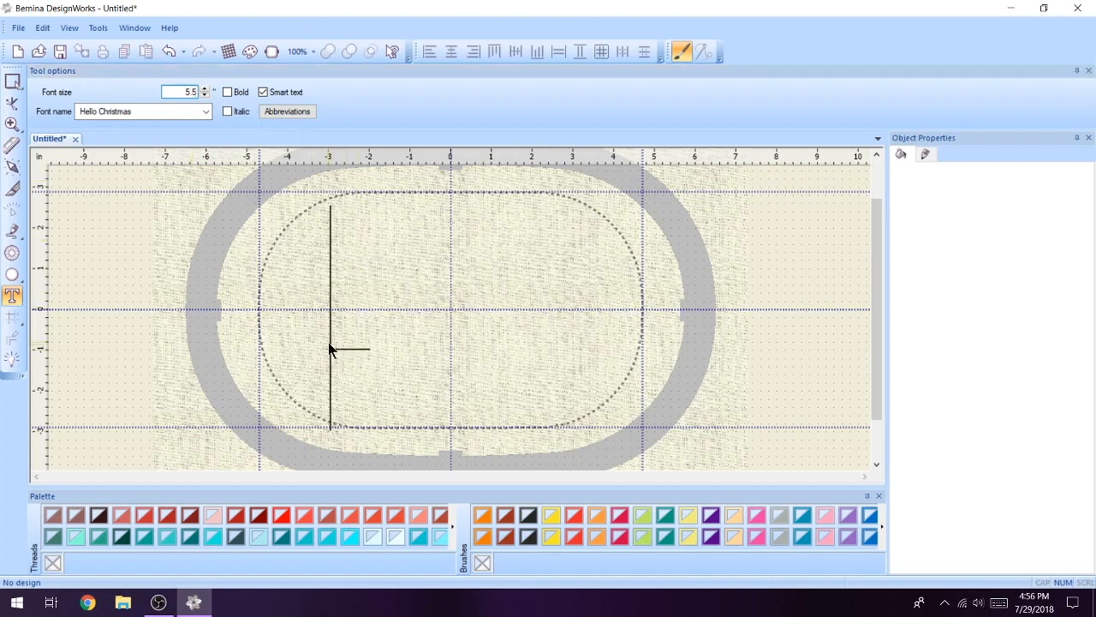
{"action": "type", "text": "Noel"}
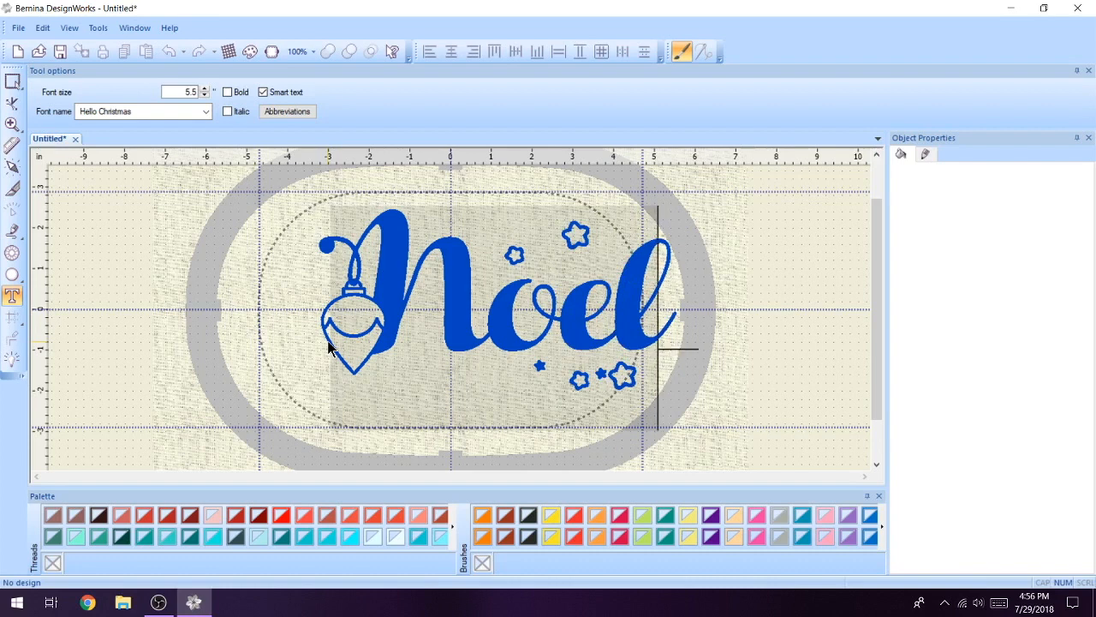
{"action": "left_click", "coordinate": [13, 82]}
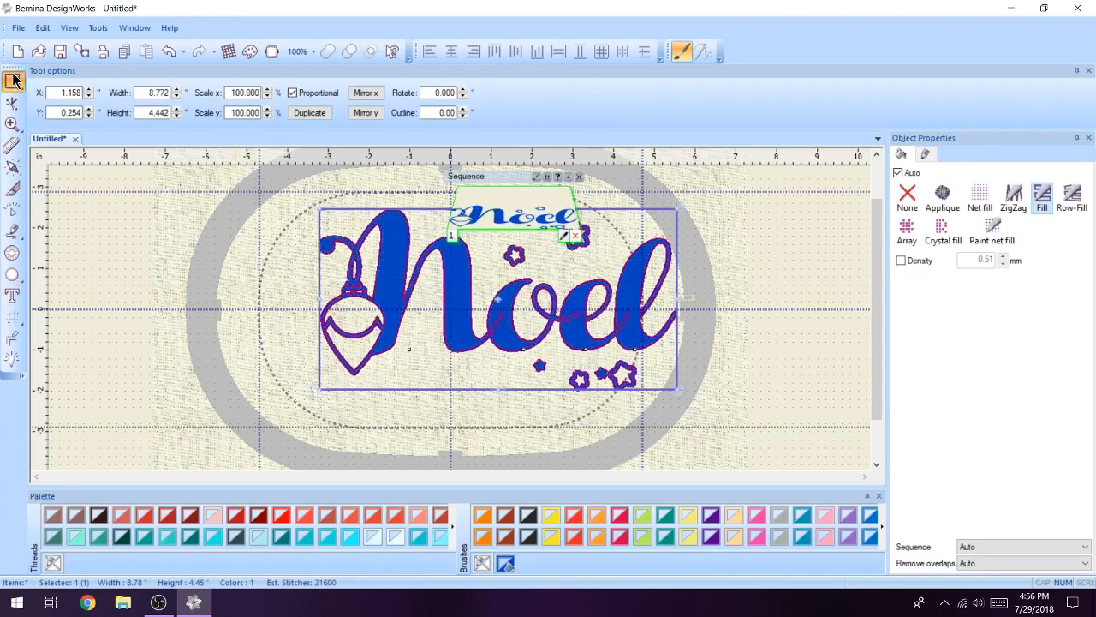
{"action": "left_click_drag", "start_coordinate": [401, 281], "coordinate": [354, 292]}
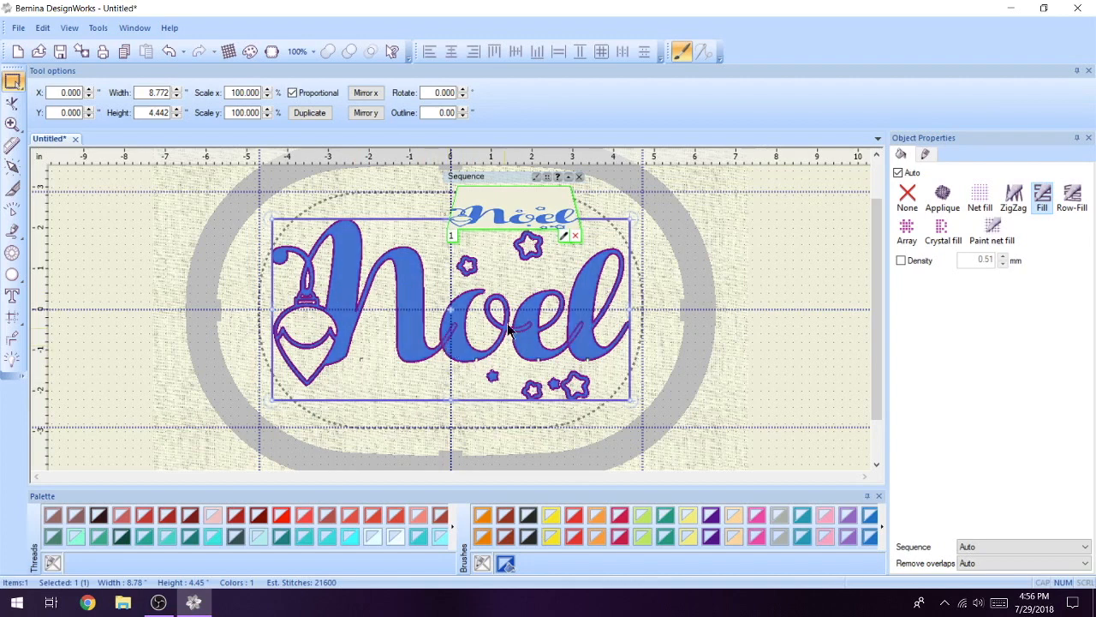
Separate the Noel lettering into individual objects, move the Sequence window clear of the design, and deselect everything.
{"action": "right_click", "coordinate": [463, 337]}
{"action": "mouse_move", "coordinate": [484, 351]}
{"action": "left_click", "coordinate": [497, 337]}
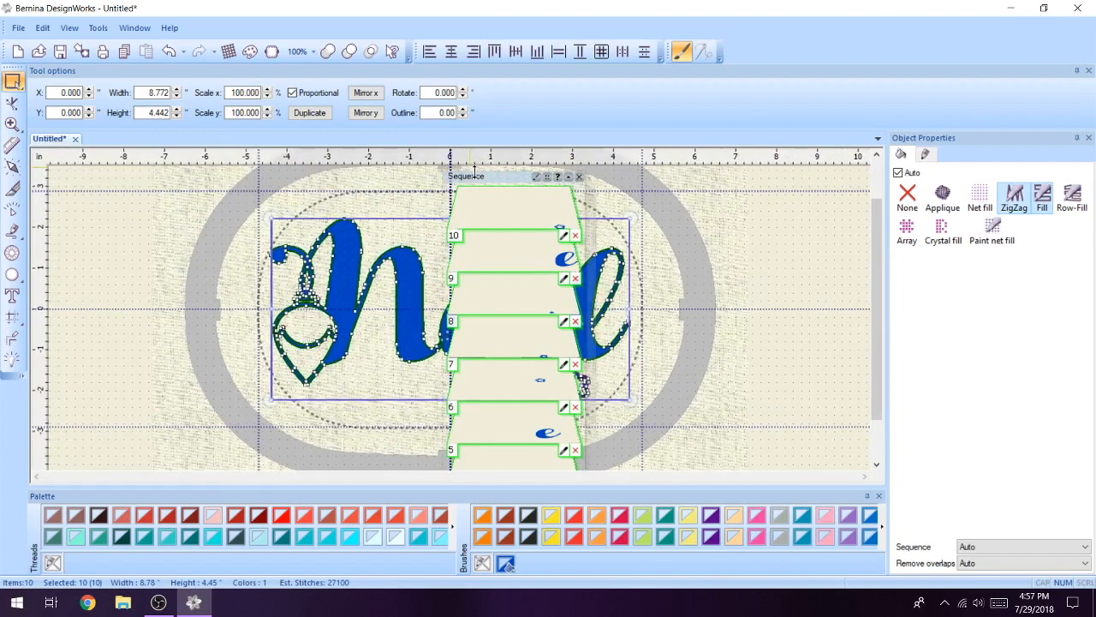
{"action": "left_click_drag", "start_coordinate": [475, 172], "coordinate": [99, 166]}
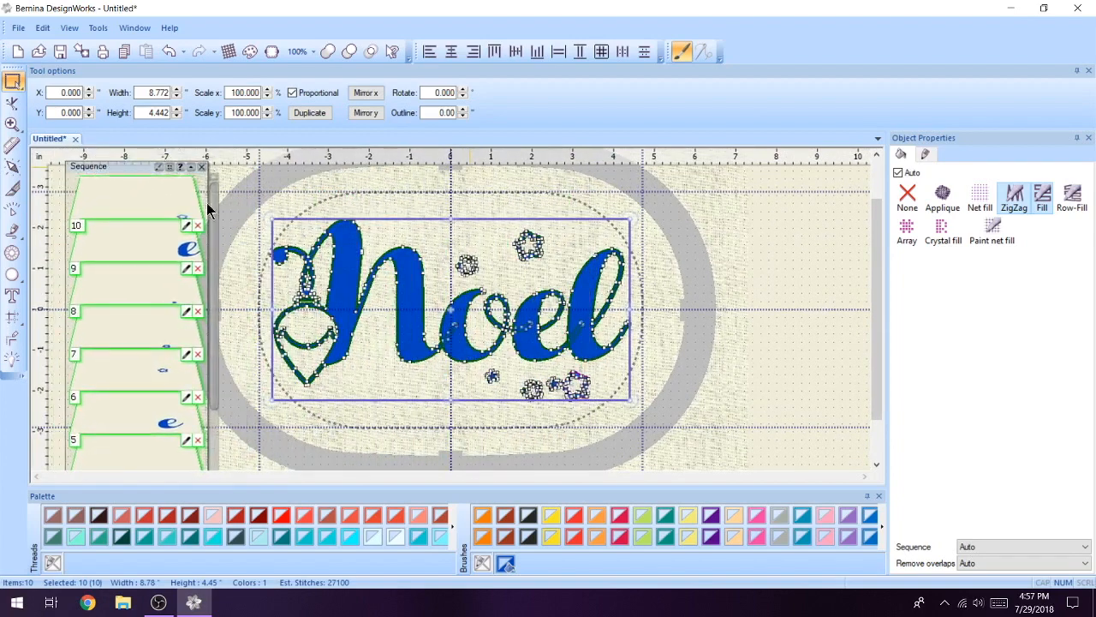
{"action": "left_click", "coordinate": [726, 280]}
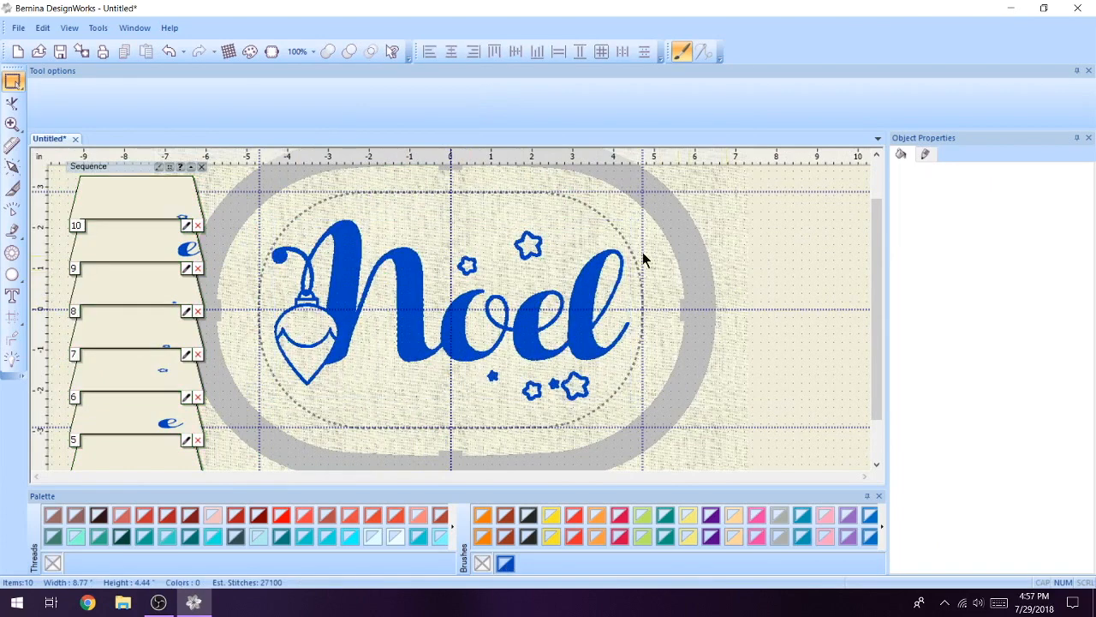
Delete the six loose stars above and below the Noel lettering, leaving only the four letters.
{"action": "left_click", "coordinate": [468, 266]}
{"action": "key", "text": "Delete"}
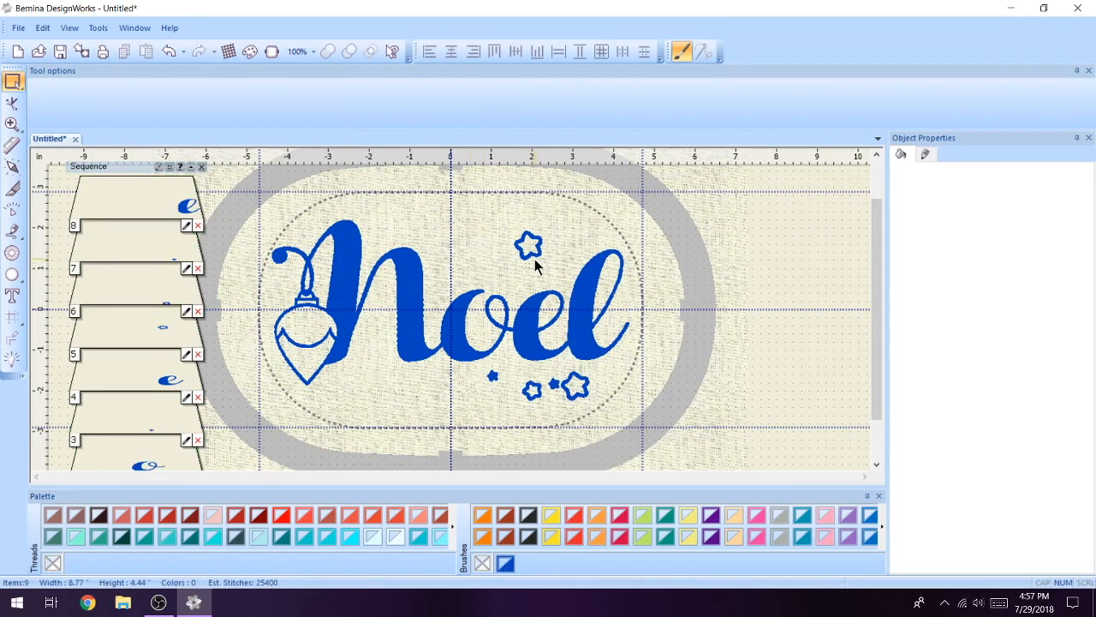
{"action": "left_click", "coordinate": [525, 246]}
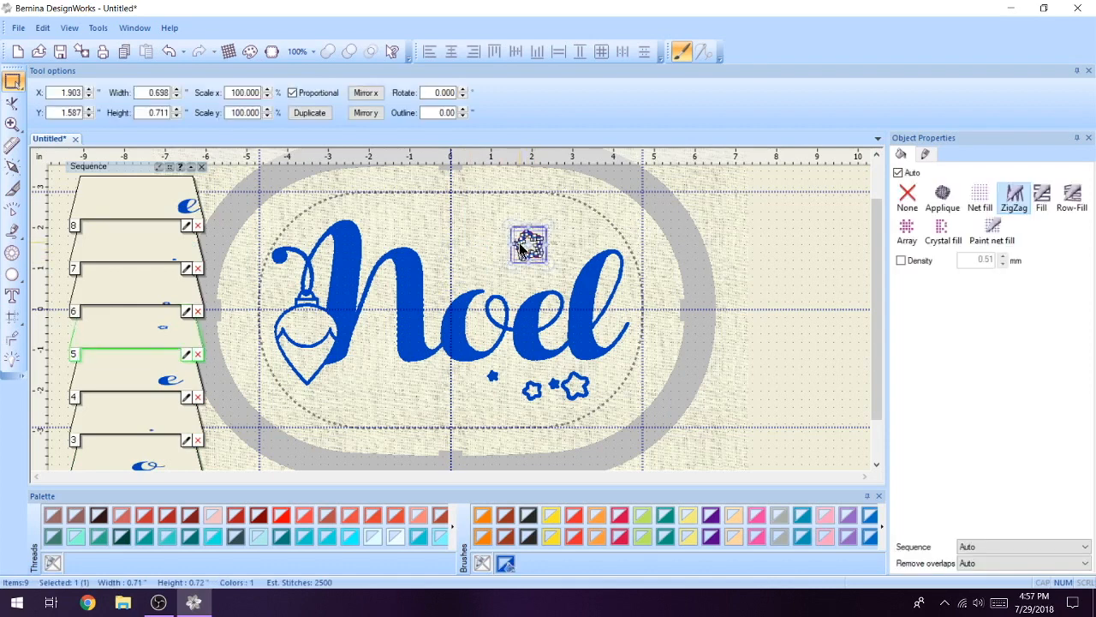
{"action": "key", "text": "Delete"}
{"action": "left_click", "coordinate": [493, 377]}
{"action": "key", "text": "Delete"}
{"action": "left_click", "coordinate": [530, 390]}
{"action": "key", "text": "Delete"}
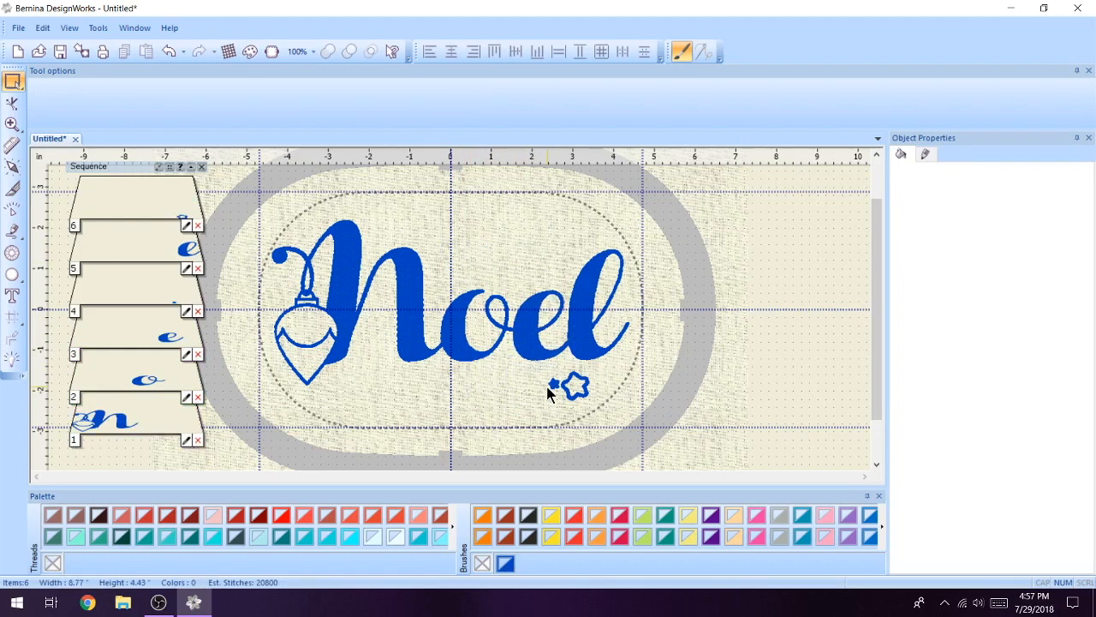
{"action": "left_click", "coordinate": [554, 385]}
{"action": "key", "text": "Delete"}
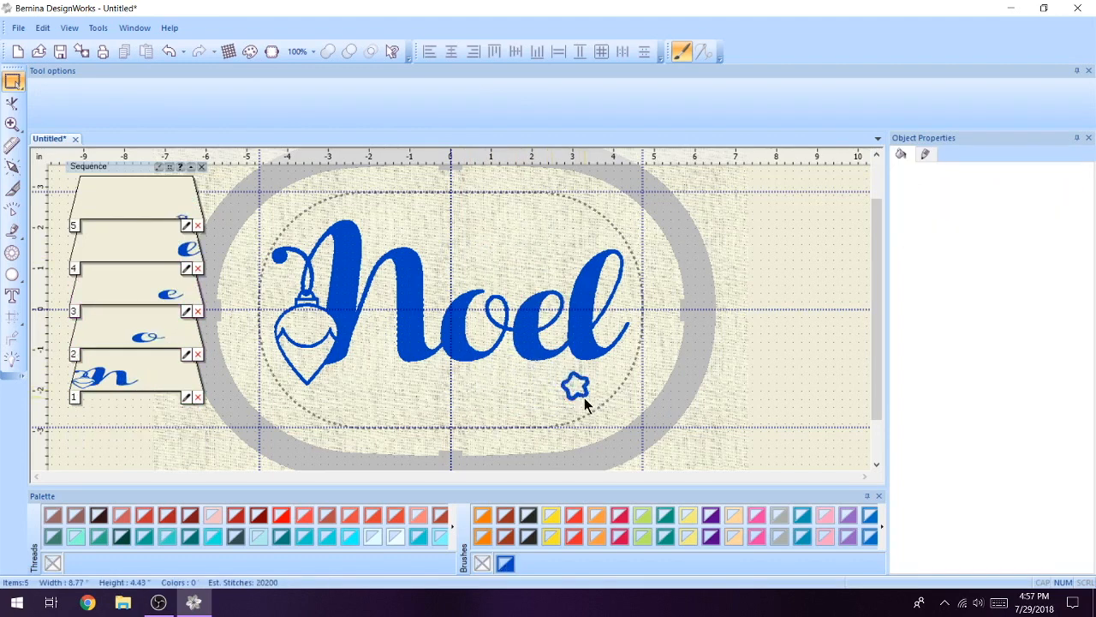
{"action": "left_click", "coordinate": [584, 397]}
{"action": "key", "text": "Delete"}
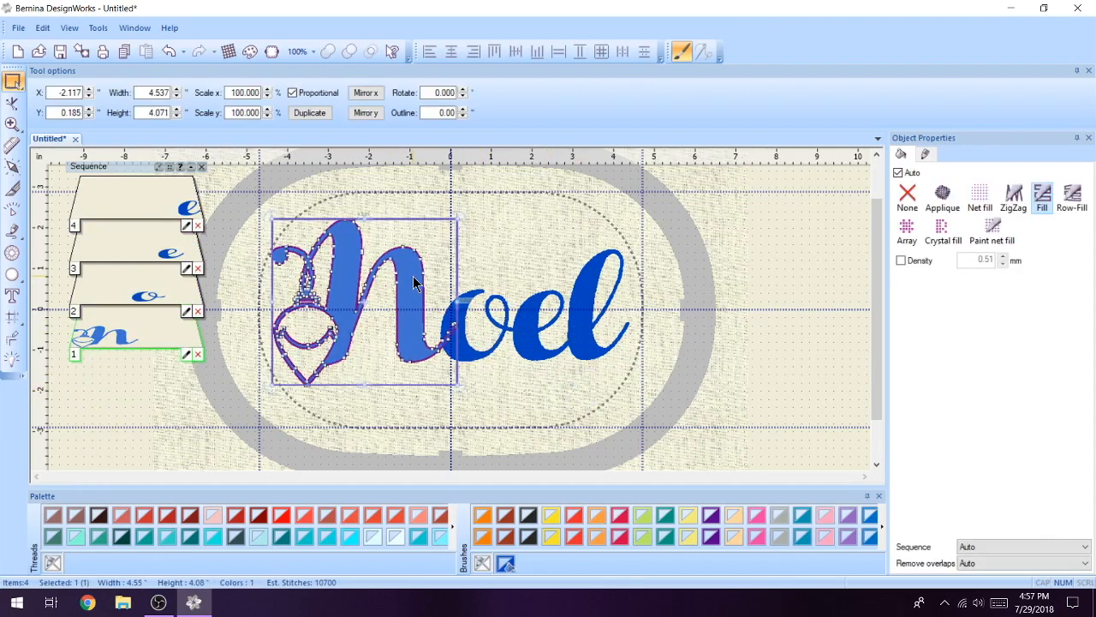
Select all four letters of Noel and weld them into a single shape.
{"action": "left_click", "coordinate": [504, 342], "text": "shift"}
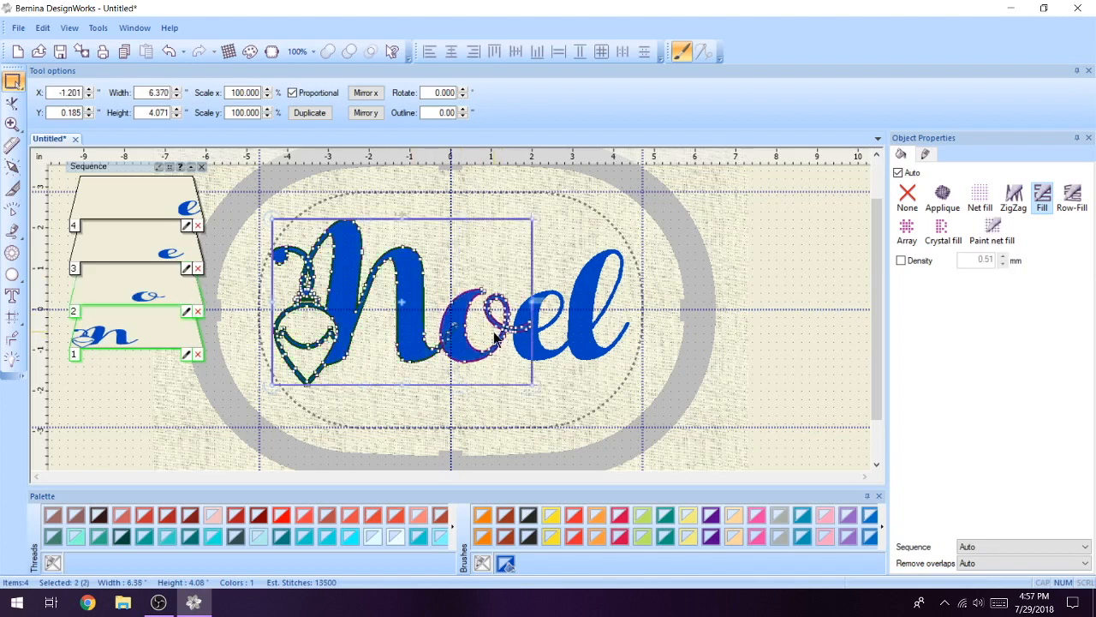
{"action": "left_click", "coordinate": [549, 358], "text": "shift"}
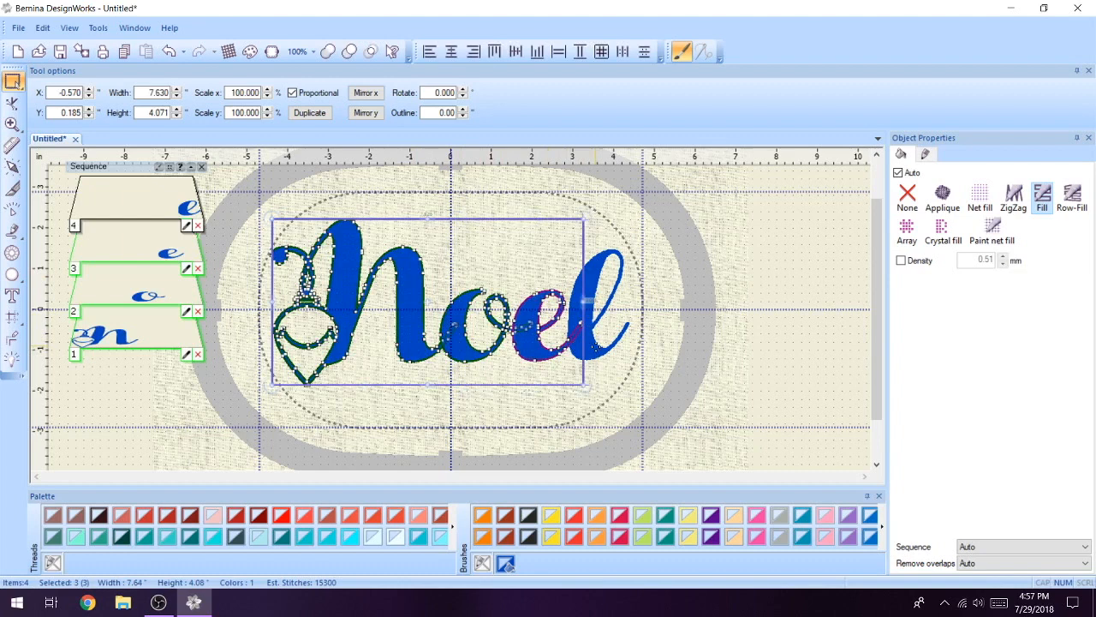
{"action": "left_click", "coordinate": [604, 347], "text": "shift"}
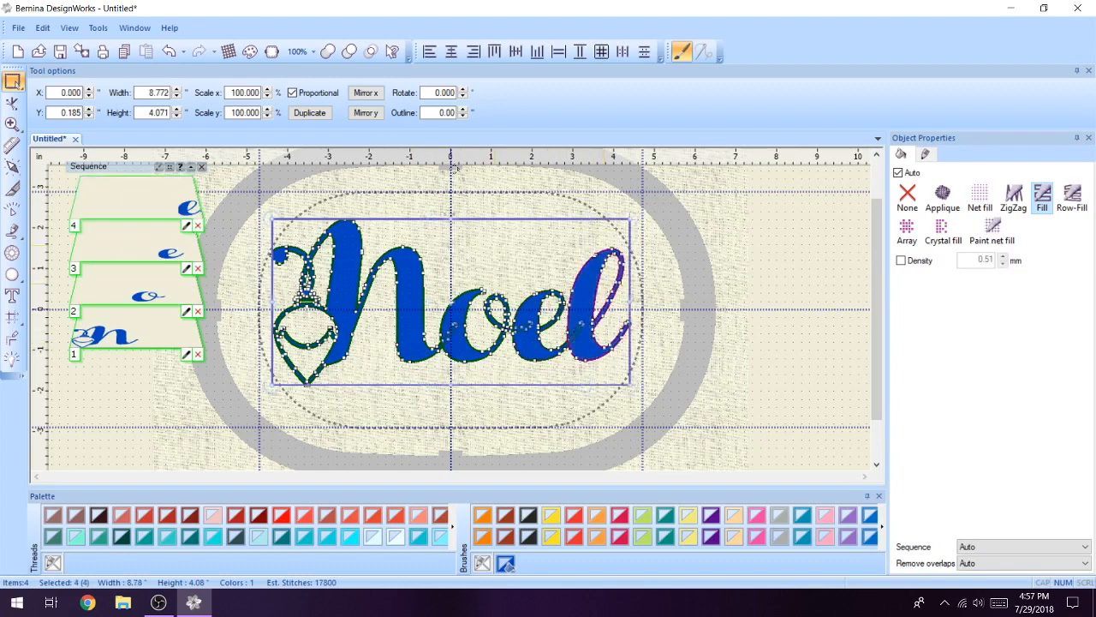
{"action": "left_click", "coordinate": [328, 51]}
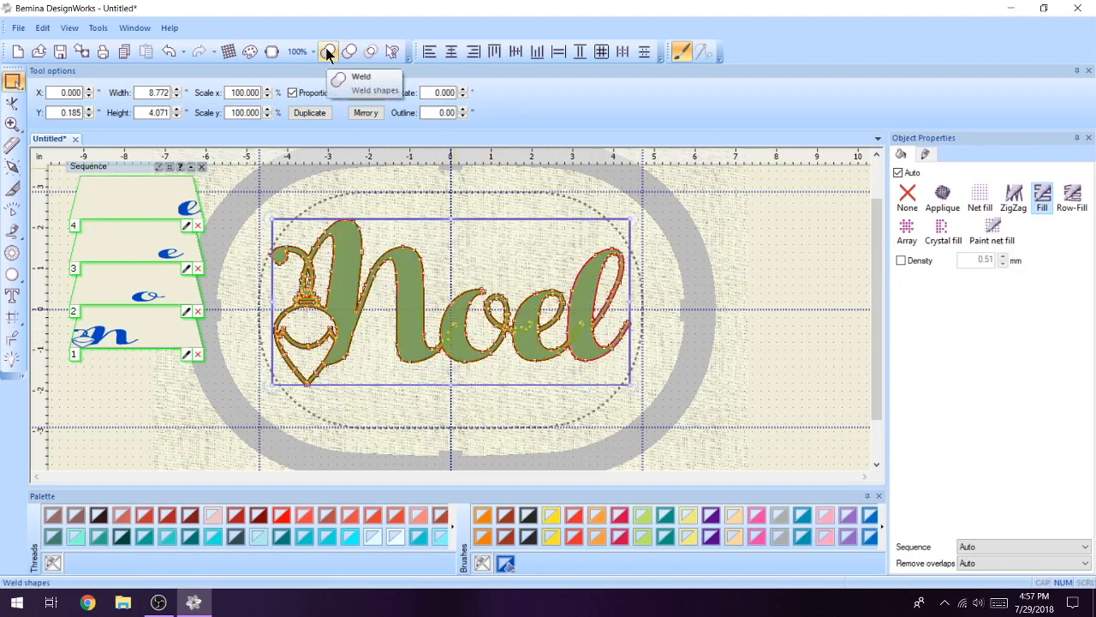
{"action": "left_click", "coordinate": [328, 51]}
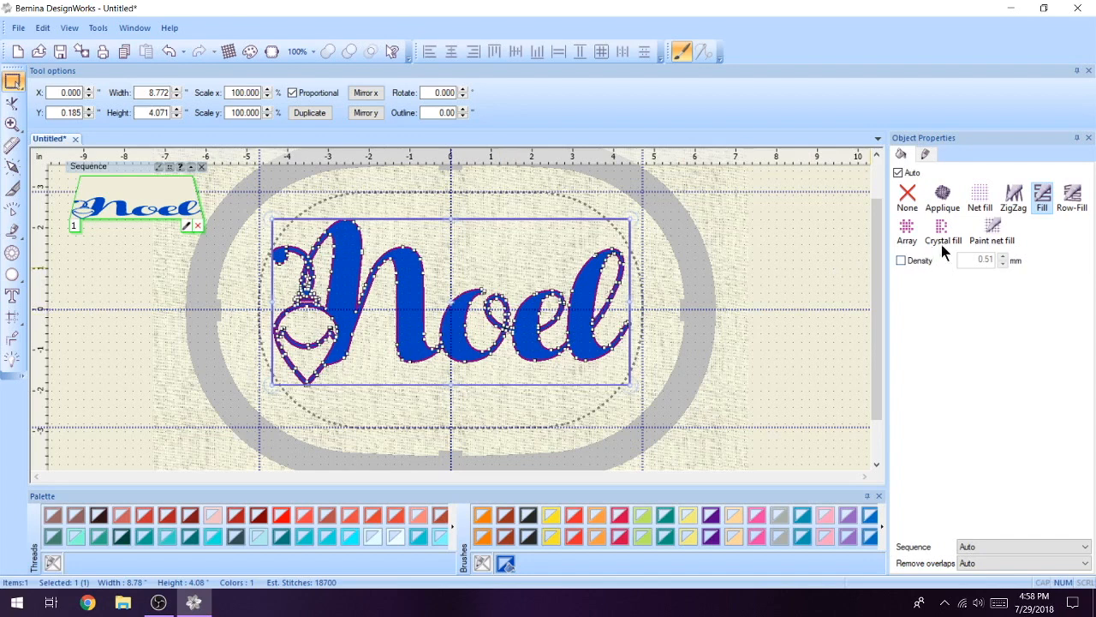
Give the welded lettering a crimson-red Paint net fill with a cell size of 3.0 mm, and deselect it.
{"action": "left_click", "coordinate": [993, 227]}
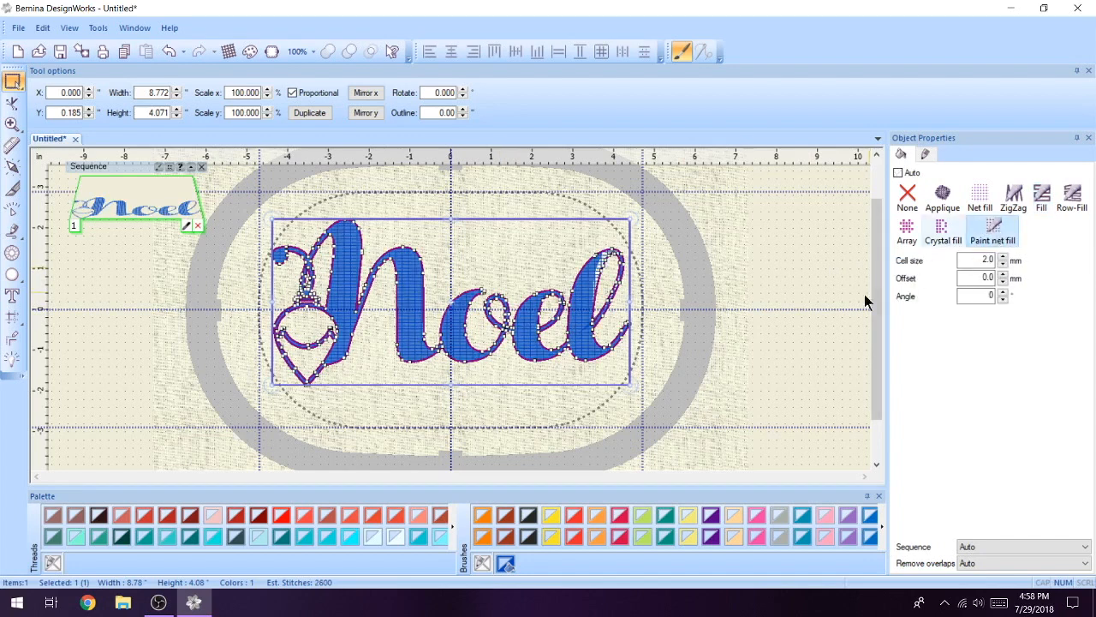
{"action": "left_click", "coordinate": [622, 517]}
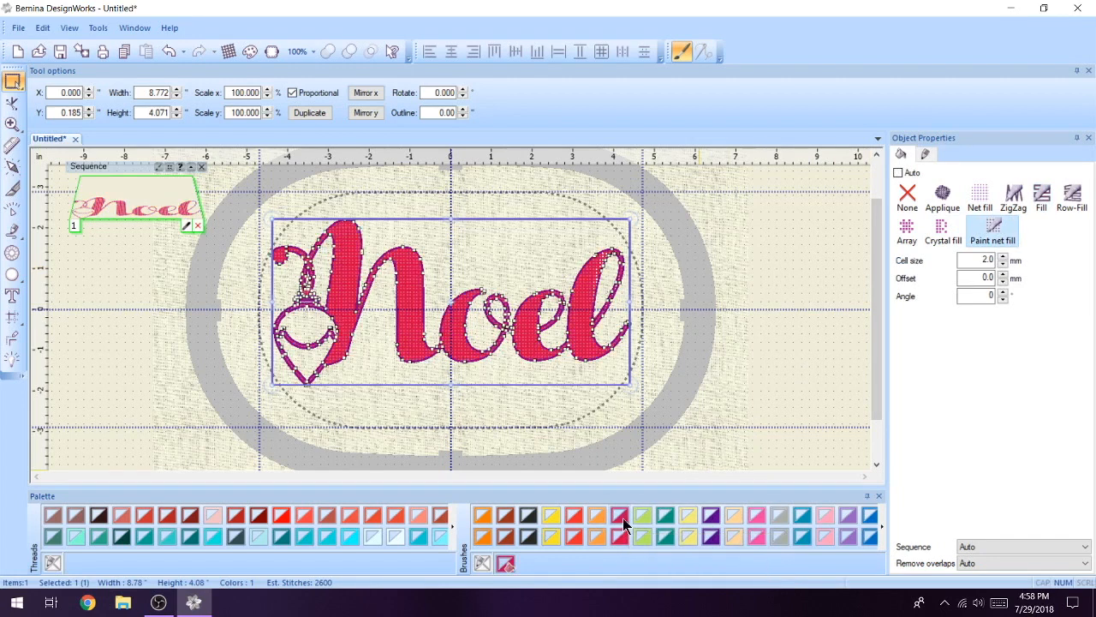
{"action": "double_click", "coordinate": [987, 259]}
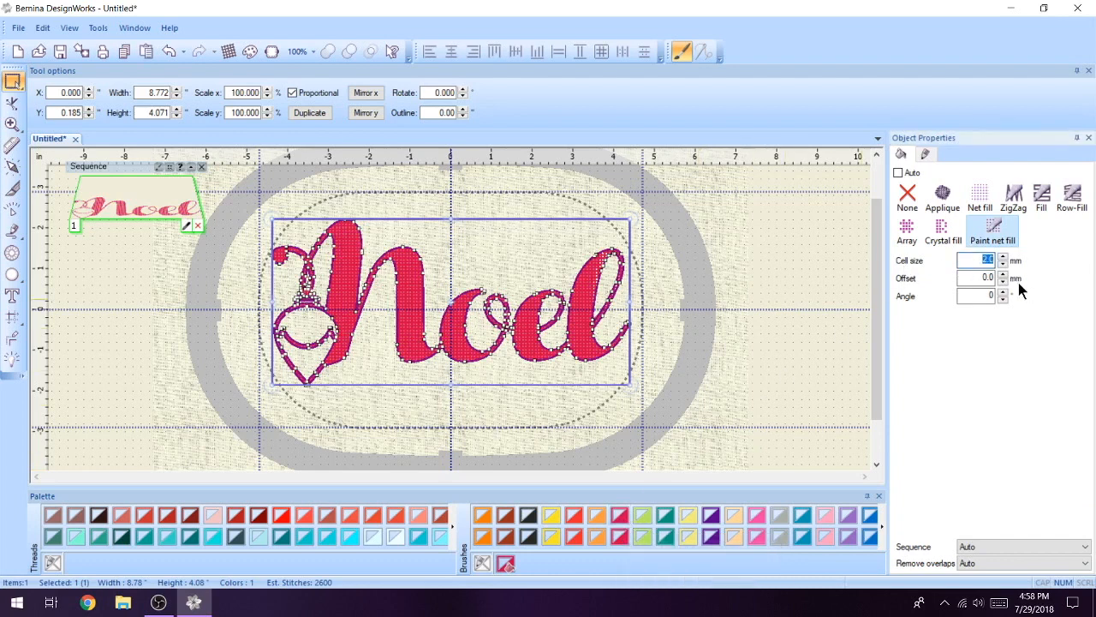
{"action": "type", "text": "3.0"}
{"action": "key", "text": "Return"}
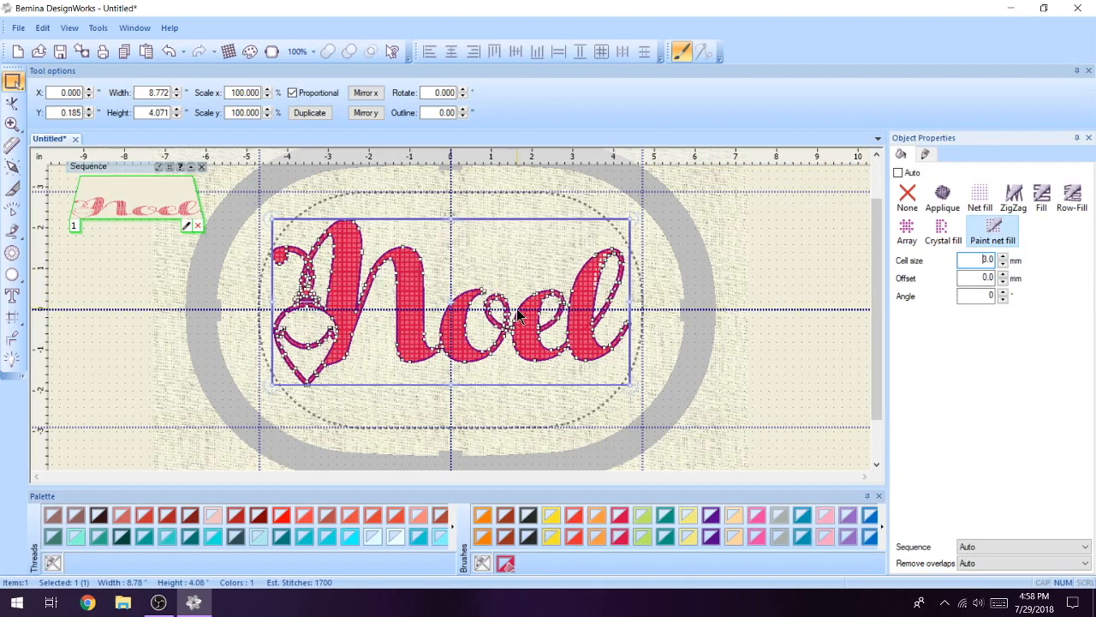
{"action": "left_click", "coordinate": [709, 383]}
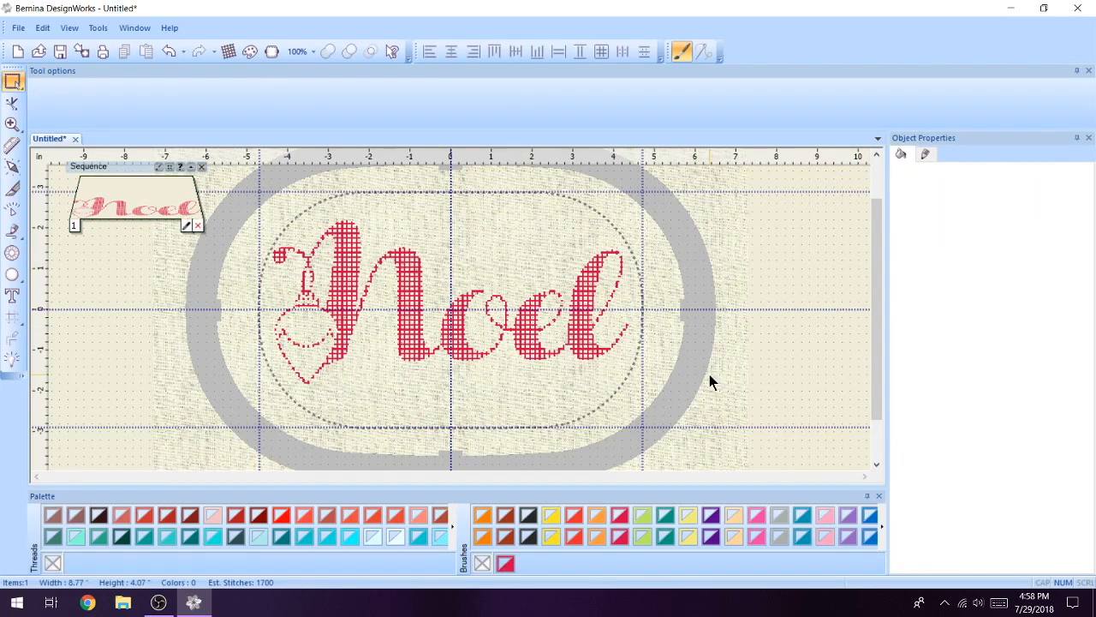
Duplicate the Noel lettering and apply the 4 green 4600 brush to the copy's fill and outline.
{"action": "left_click", "coordinate": [580, 311]}
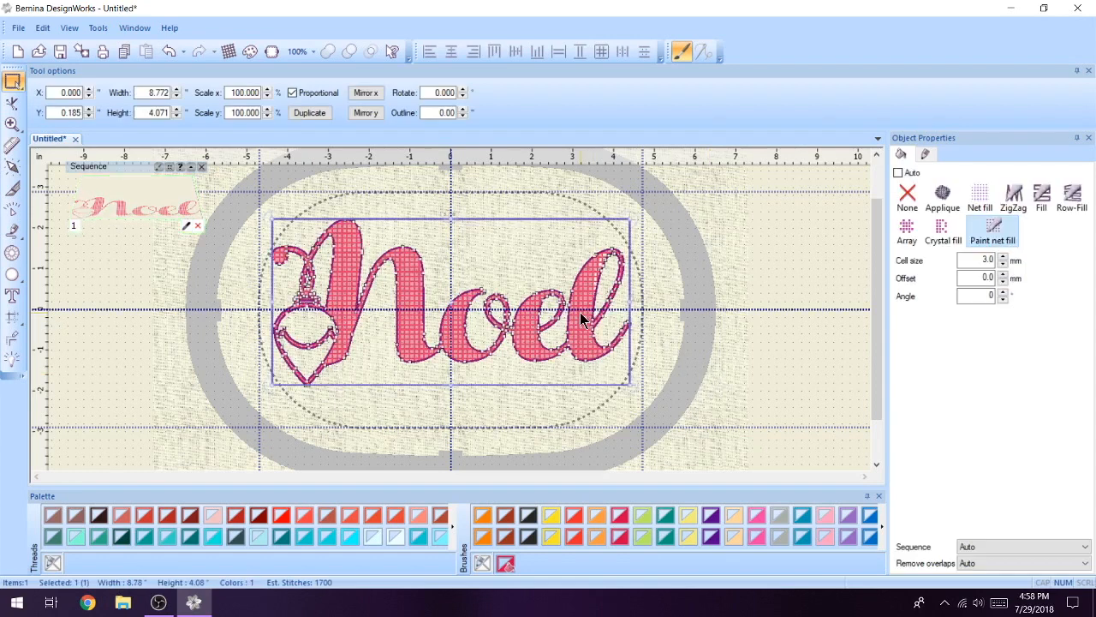
{"action": "left_click", "coordinate": [310, 115]}
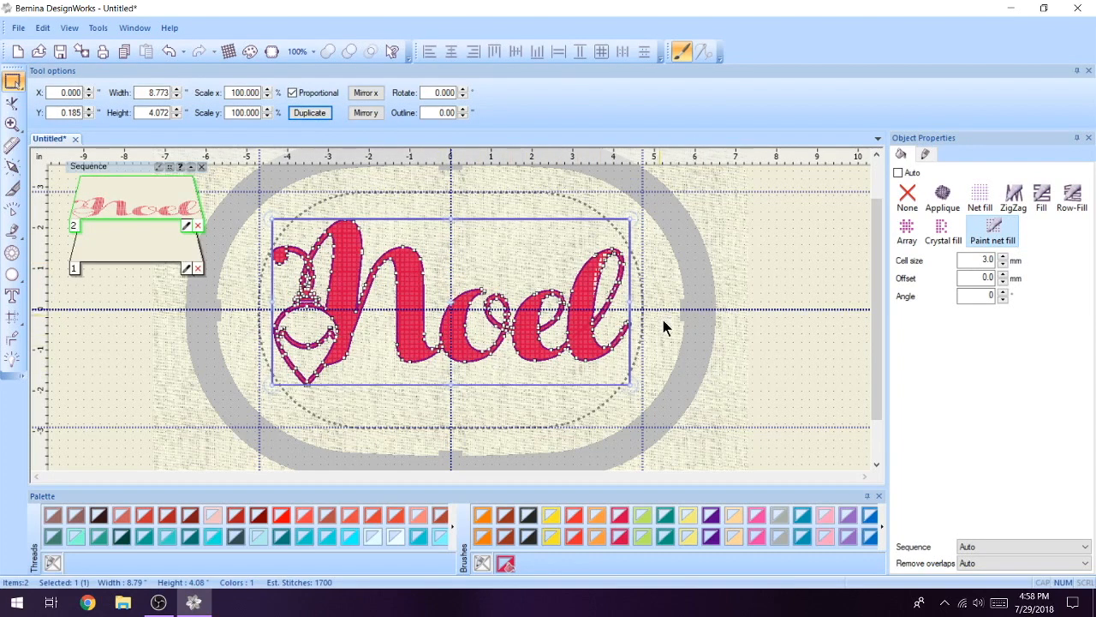
{"action": "left_click", "coordinate": [672, 523]}
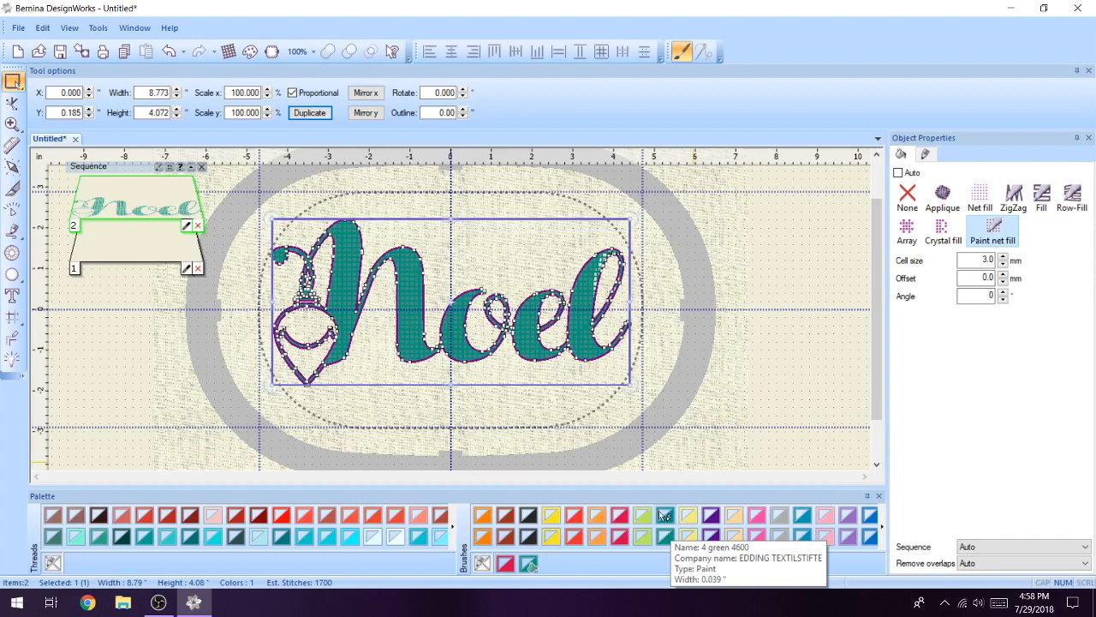
{"action": "left_click", "coordinate": [662, 514]}
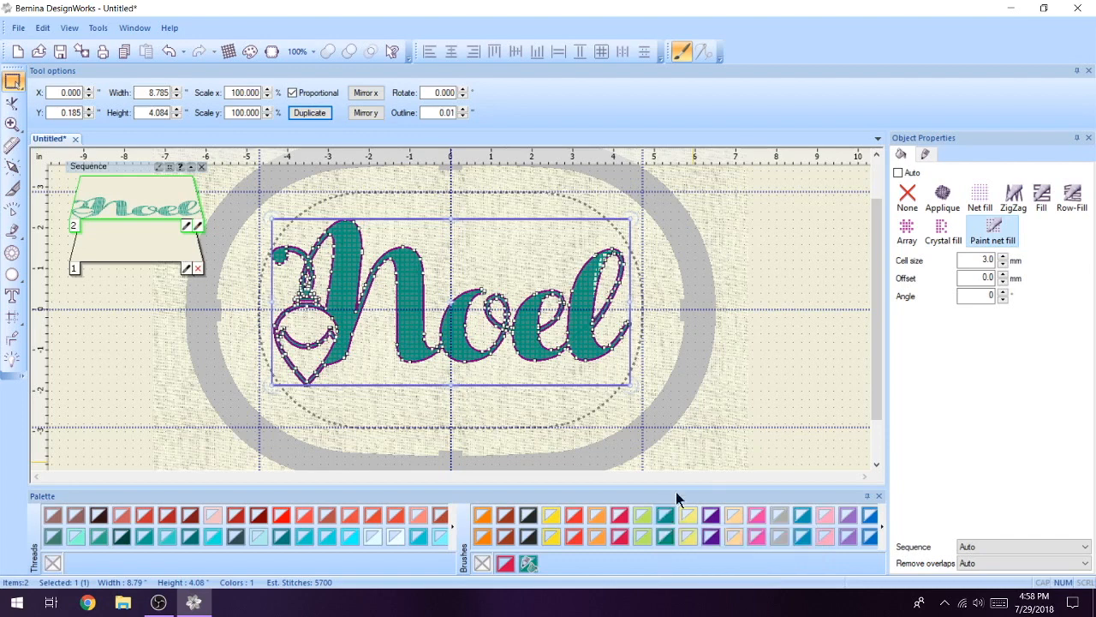
Set the green copy's net fill cell size to 6.0 mm and deselect it.
{"action": "double_click", "coordinate": [965, 261]}
{"action": "type", "text": "6"}
{"action": "key", "text": "Return"}
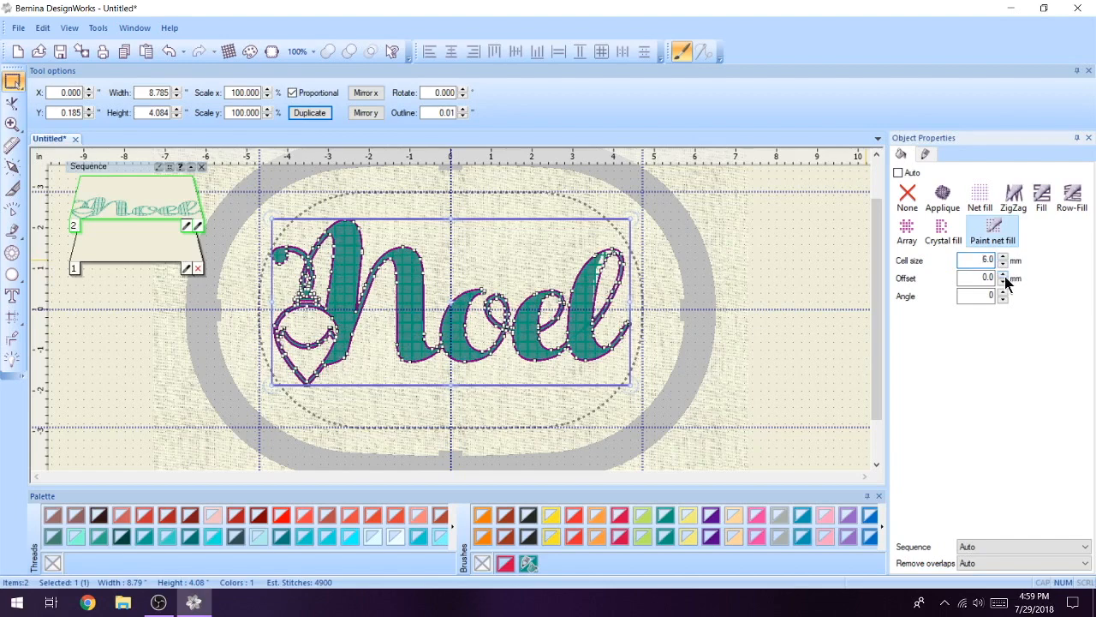
{"action": "left_click", "coordinate": [757, 244]}
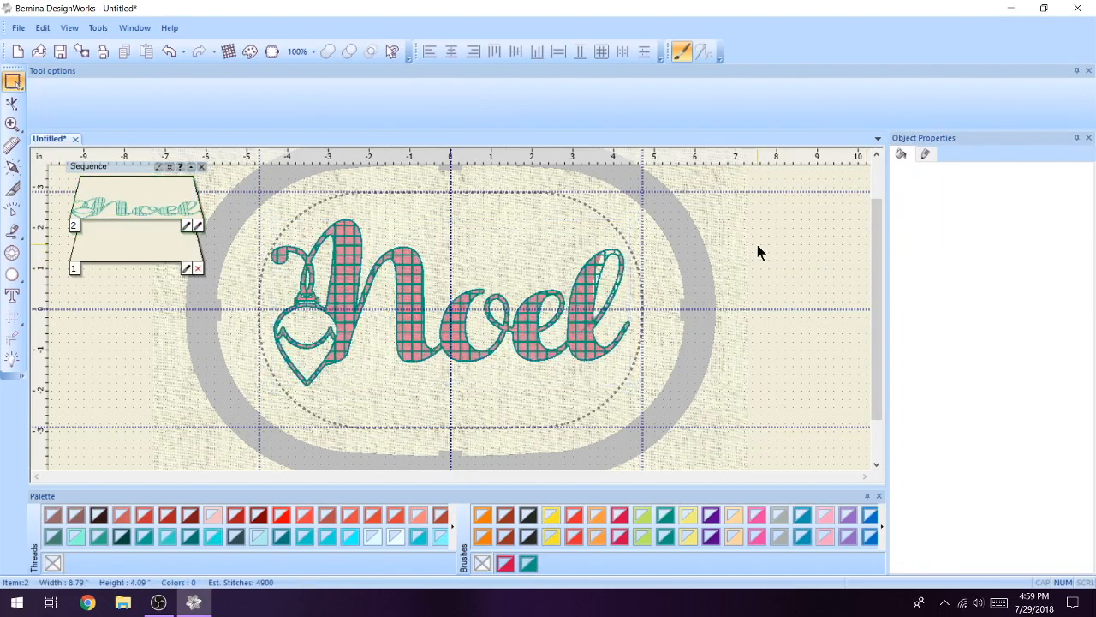
Set overlap removal to Never for the green lettering so the red net beneath is kept, and deselect it.
{"action": "scroll", "coordinate": [573, 335], "scroll_direction": "up", "scroll_amount": 1}
{"action": "scroll", "coordinate": [573, 336], "scroll_direction": "up", "scroll_amount": 2}
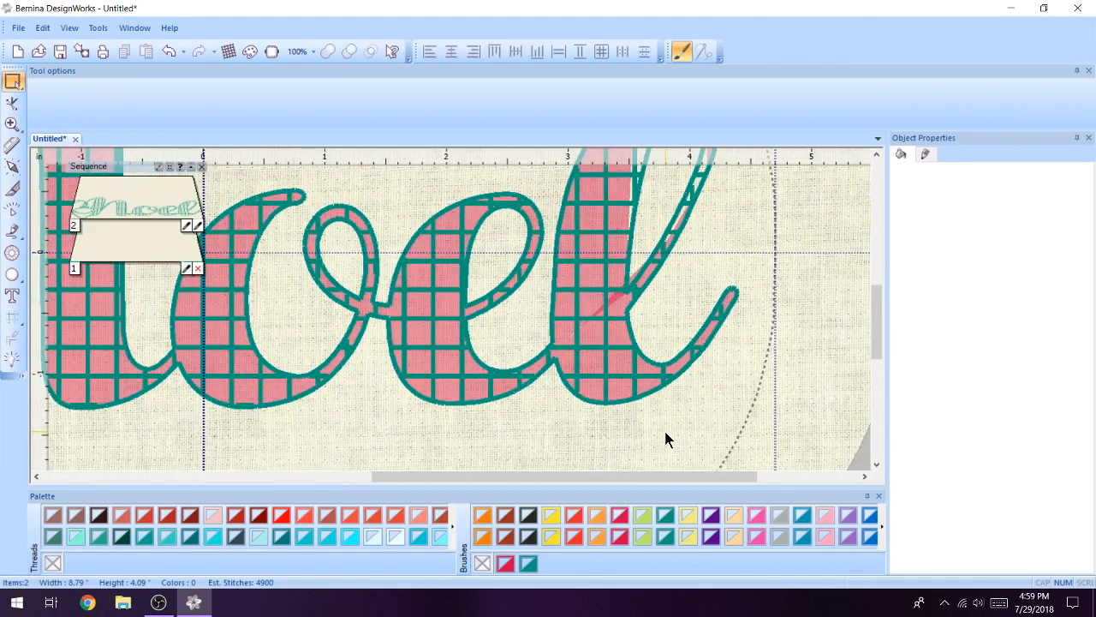
{"action": "left_click", "coordinate": [613, 364]}
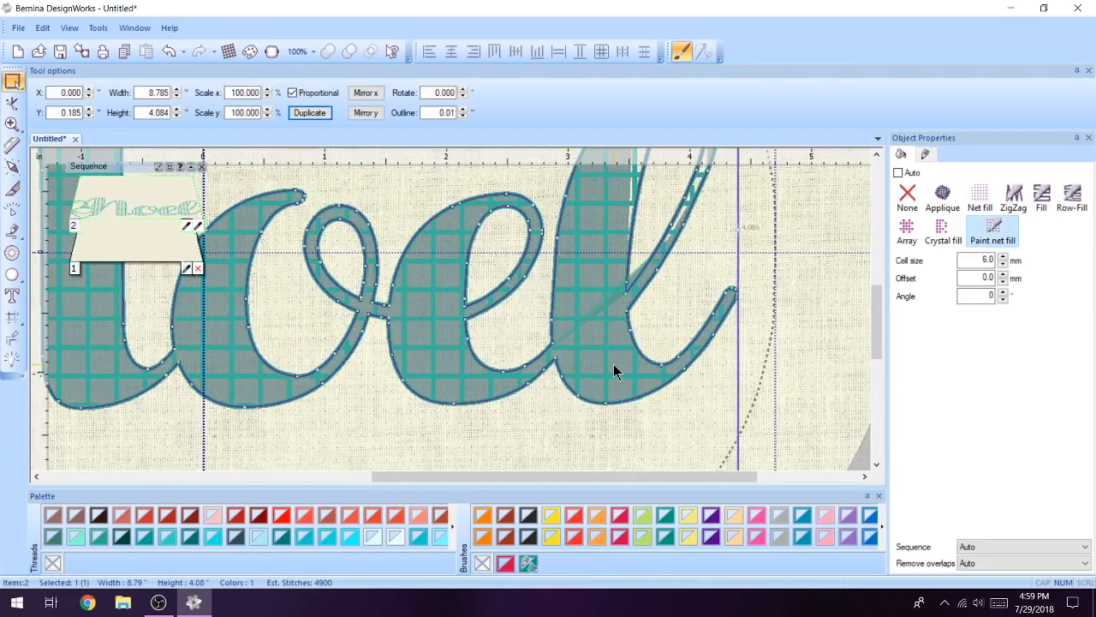
{"action": "left_click", "coordinate": [995, 565]}
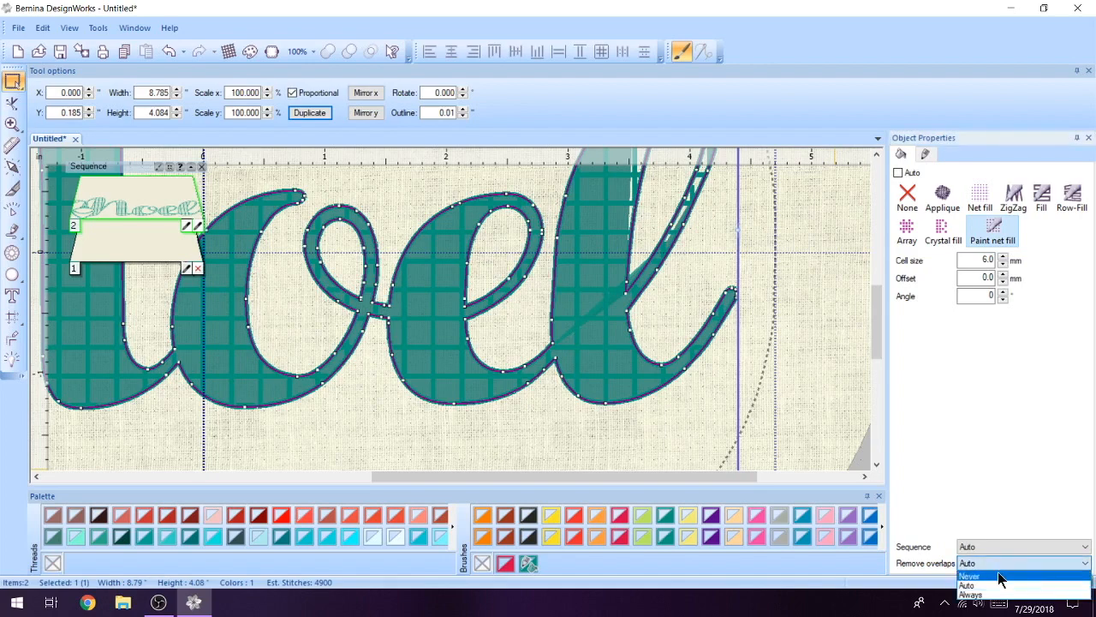
{"action": "left_click", "coordinate": [999, 576]}
{"action": "left_click", "coordinate": [785, 386]}
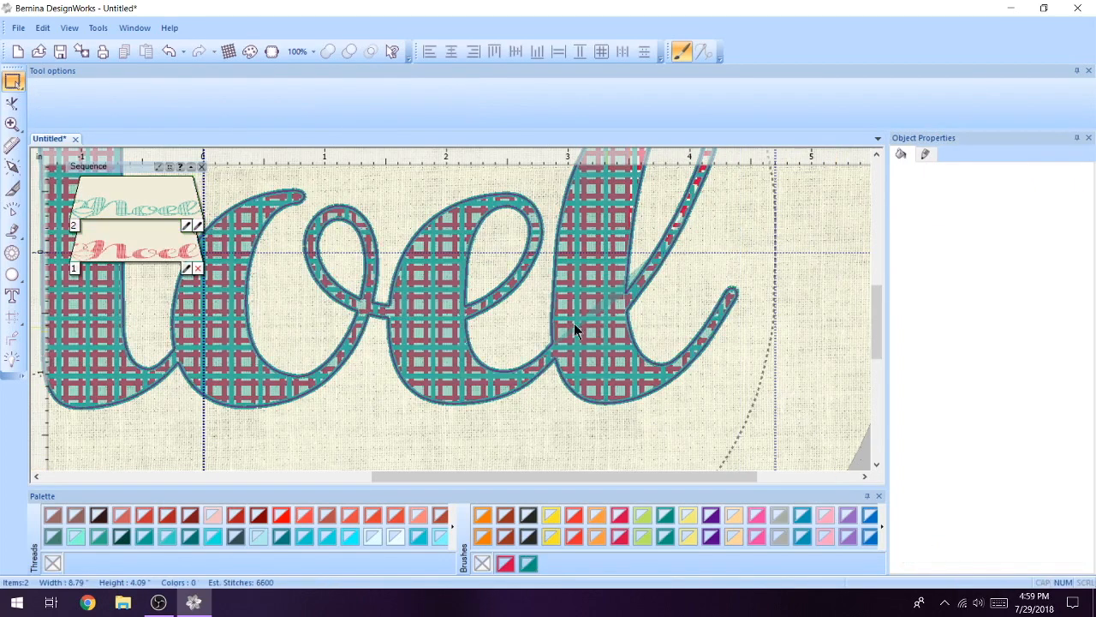
{"action": "scroll", "coordinate": [522, 332], "scroll_direction": "down", "scroll_amount": 5}
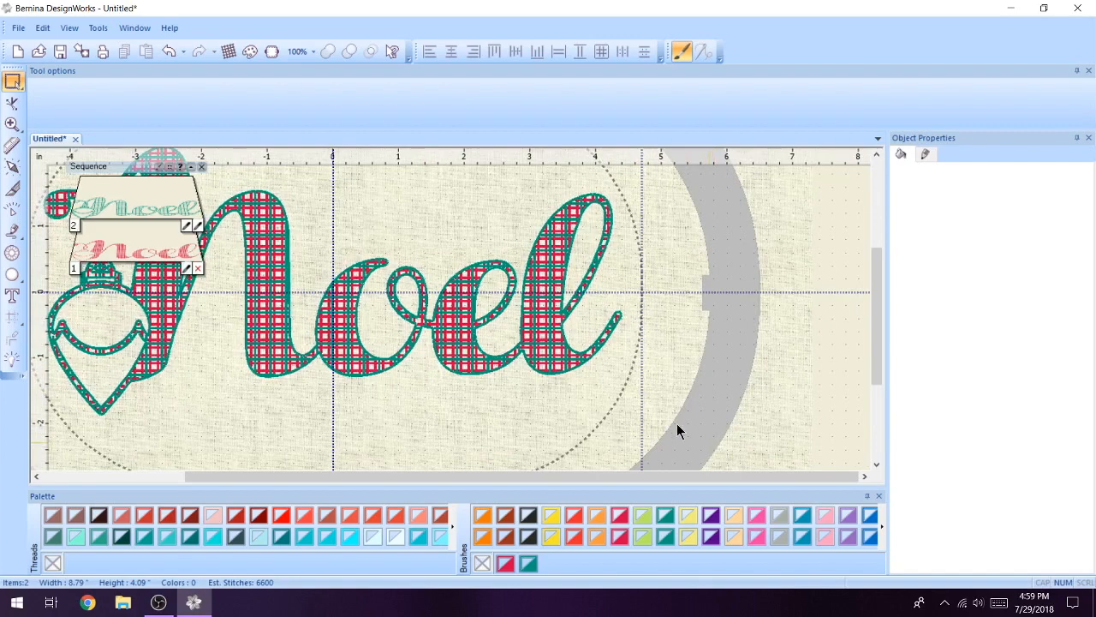
Save the design as "Plaid Noel" in DesignWorks format in the Playing with Plaid folder on the Desktop.
{"action": "left_click", "coordinate": [17, 28]}
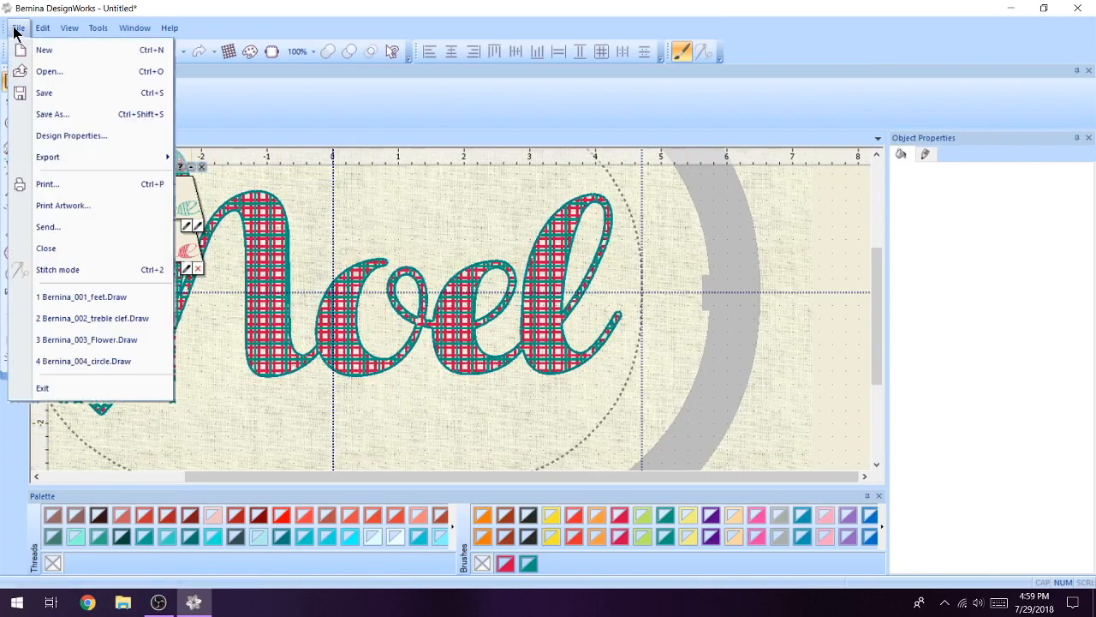
{"action": "left_click", "coordinate": [61, 114]}
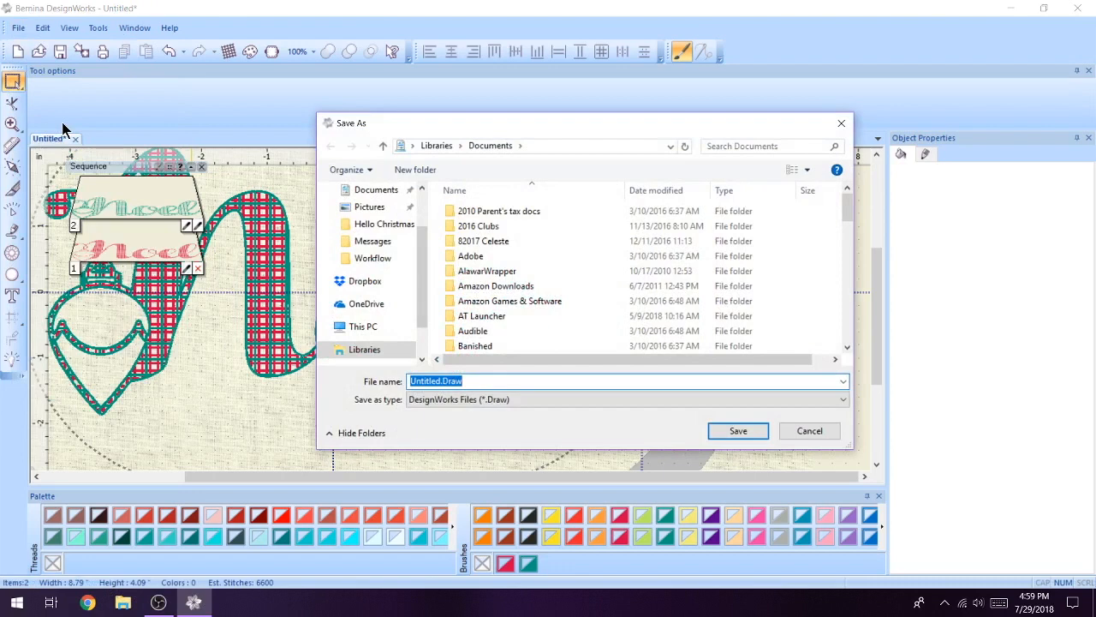
{"action": "type", "text": "c"}
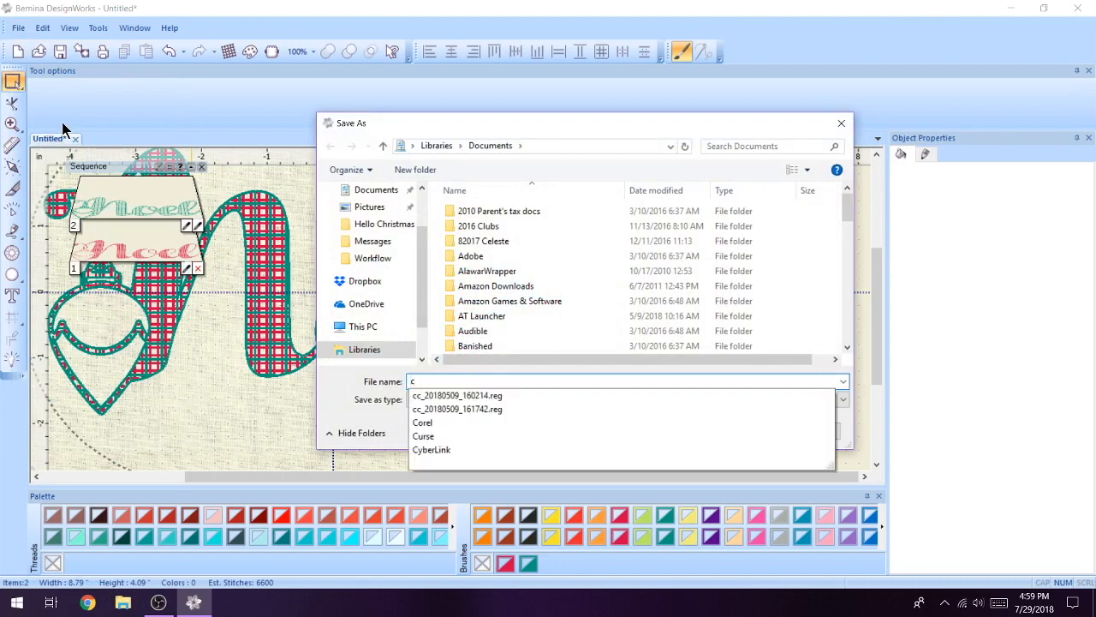
{"action": "key", "text": "BackSpace"}
{"action": "type", "text": "Plaid"}
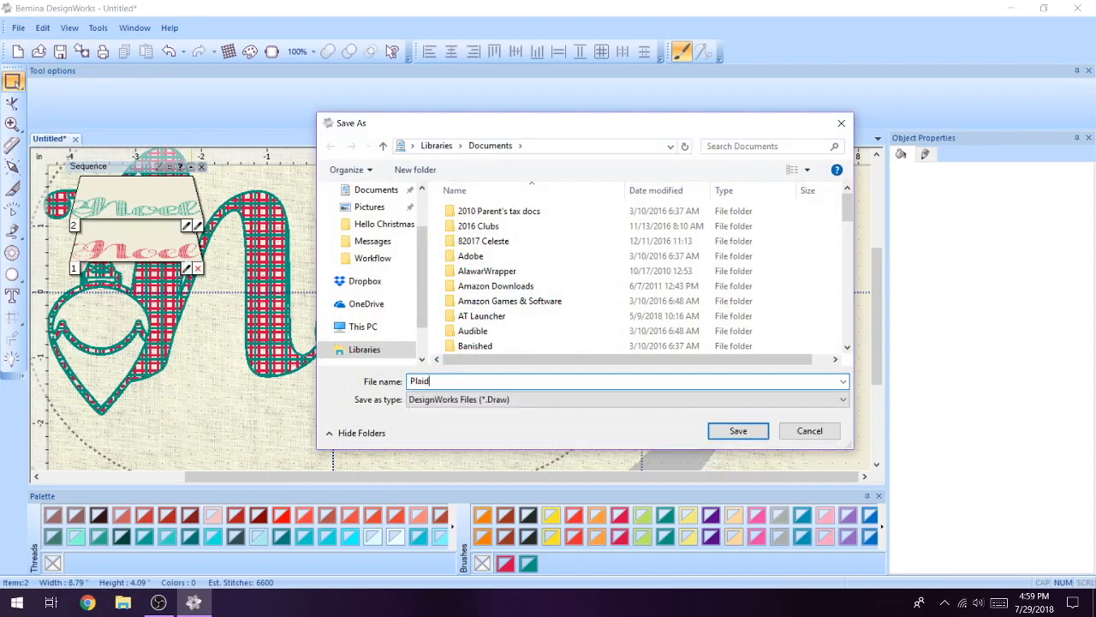
{"action": "type", "text": " Noel"}
{"action": "scroll", "coordinate": [381, 325], "scroll_direction": "up", "scroll_amount": 2}
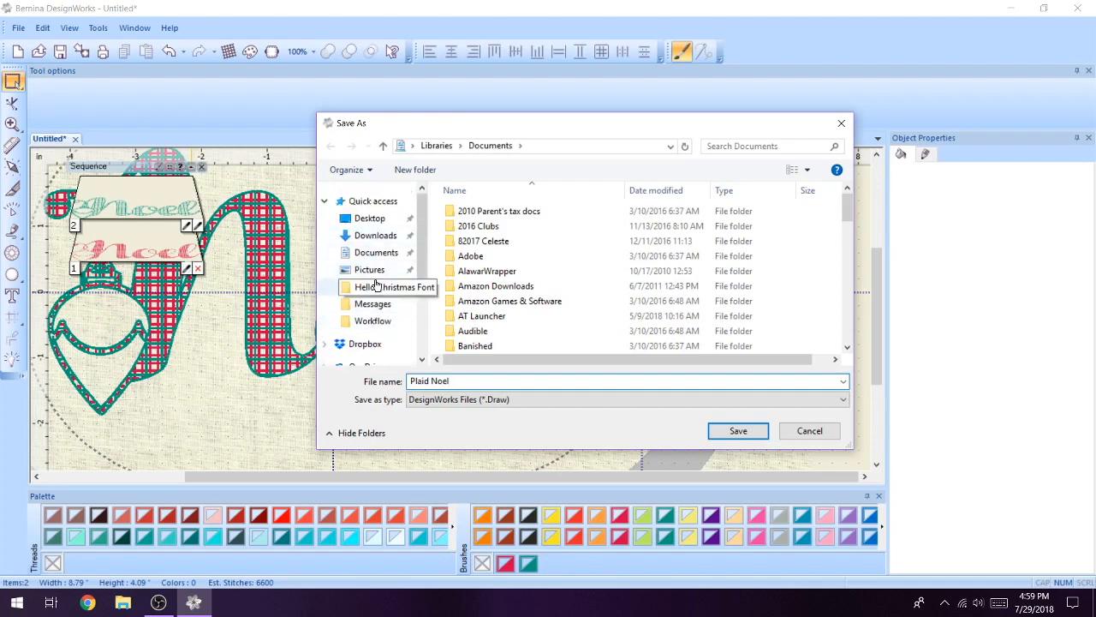
{"action": "left_click", "coordinate": [382, 289]}
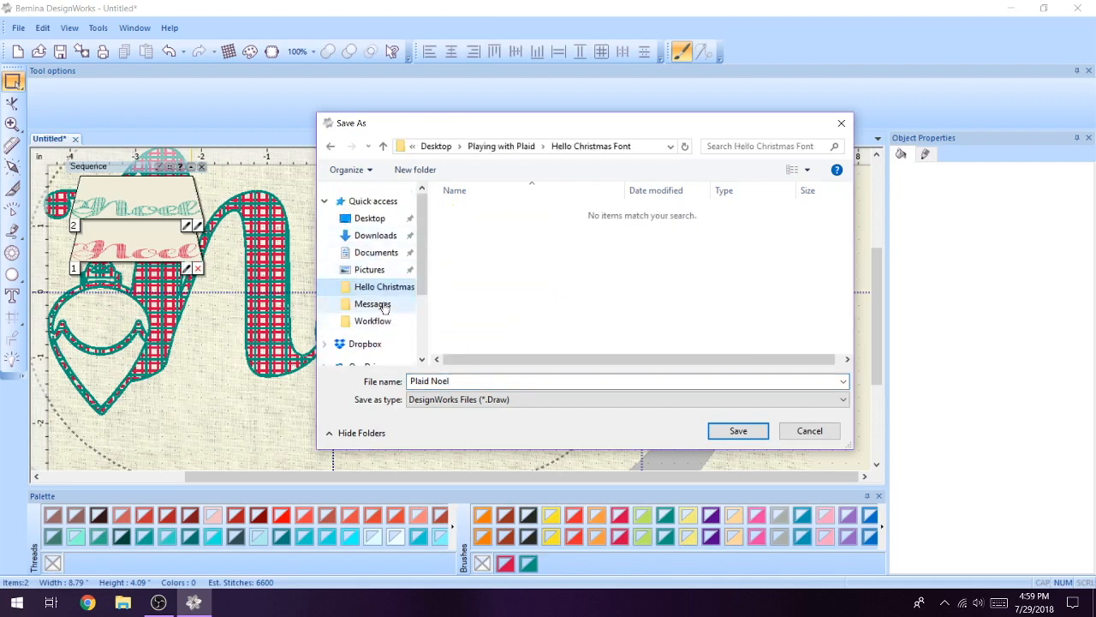
{"action": "left_click", "coordinate": [506, 147]}
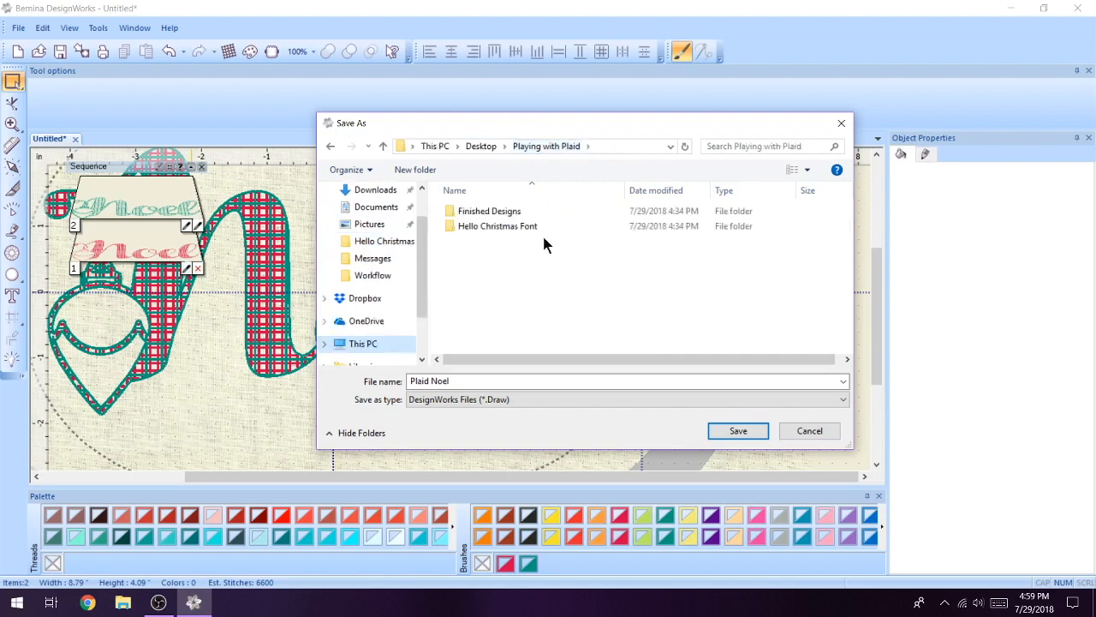
{"action": "left_click", "coordinate": [739, 431]}
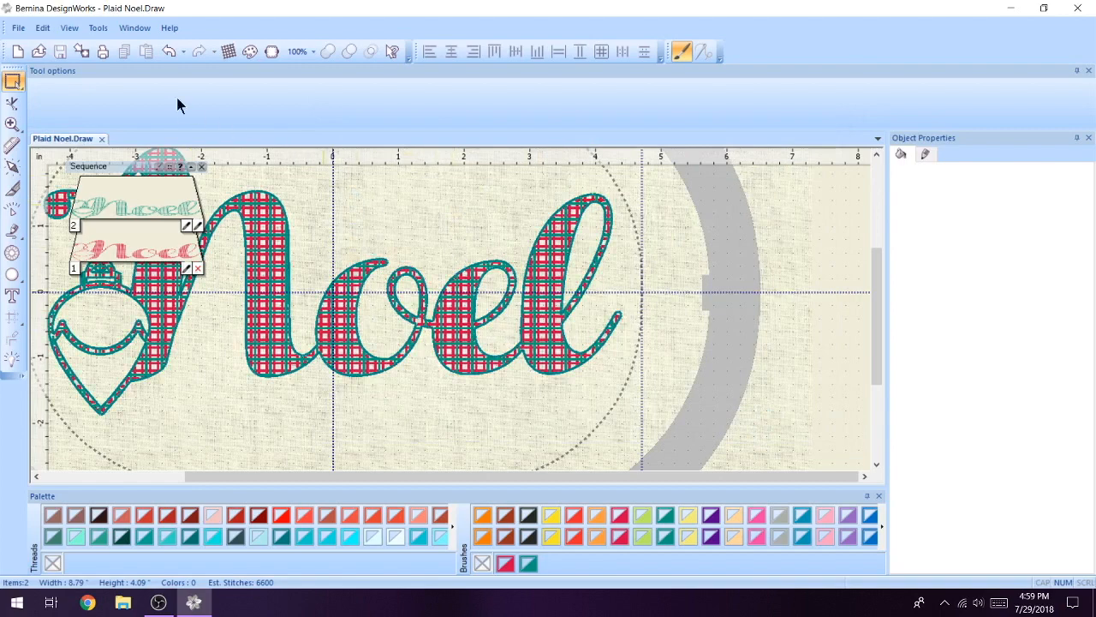
Start a new design as a new graphic, accepting the offered fabric and the BERNINA Midi Hoop, 165 x 265, #93.
{"action": "left_click", "coordinate": [21, 29]}
{"action": "left_click", "coordinate": [33, 53]}
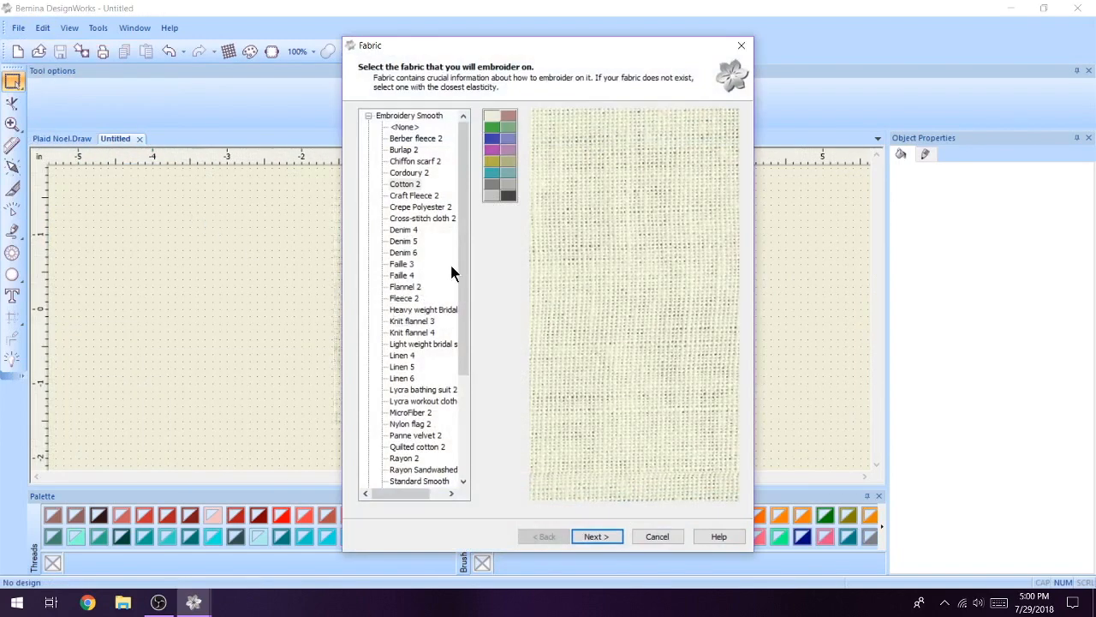
{"action": "left_click", "coordinate": [614, 537]}
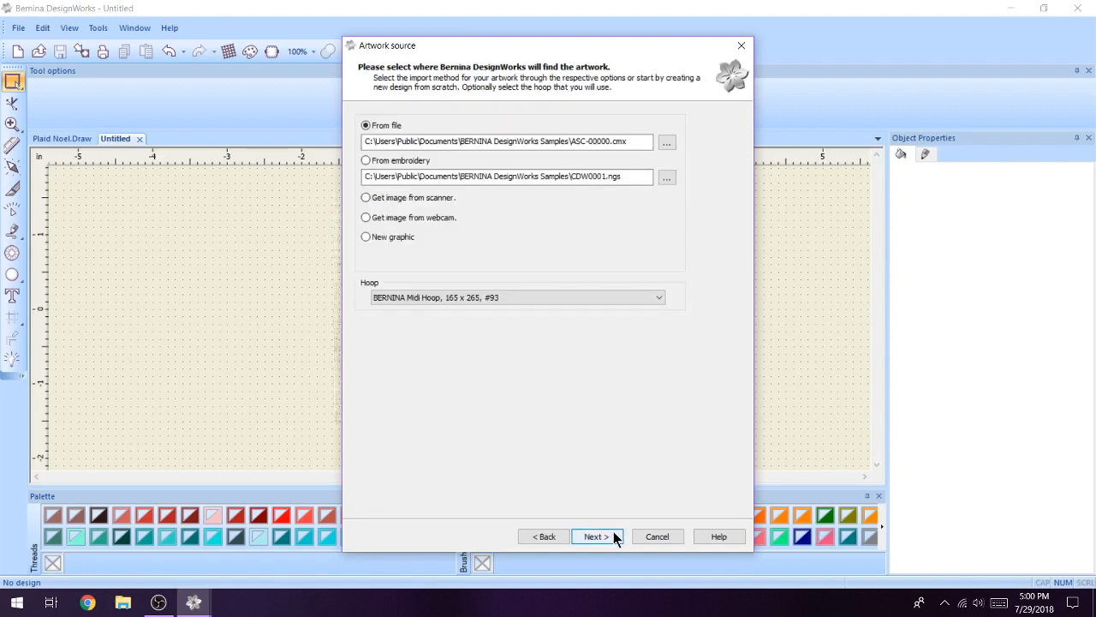
{"action": "left_click", "coordinate": [407, 235]}
{"action": "left_click", "coordinate": [596, 538]}
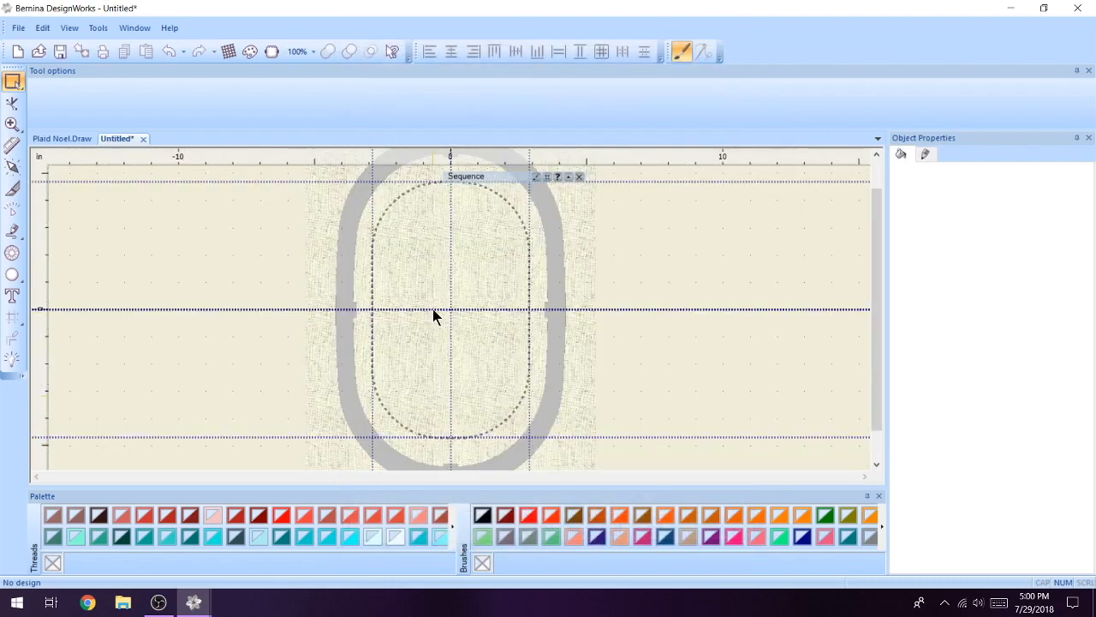
Set the design's brushes palette to EDDING TEXTILSTIFTE.
{"action": "left_click", "coordinate": [250, 51]}
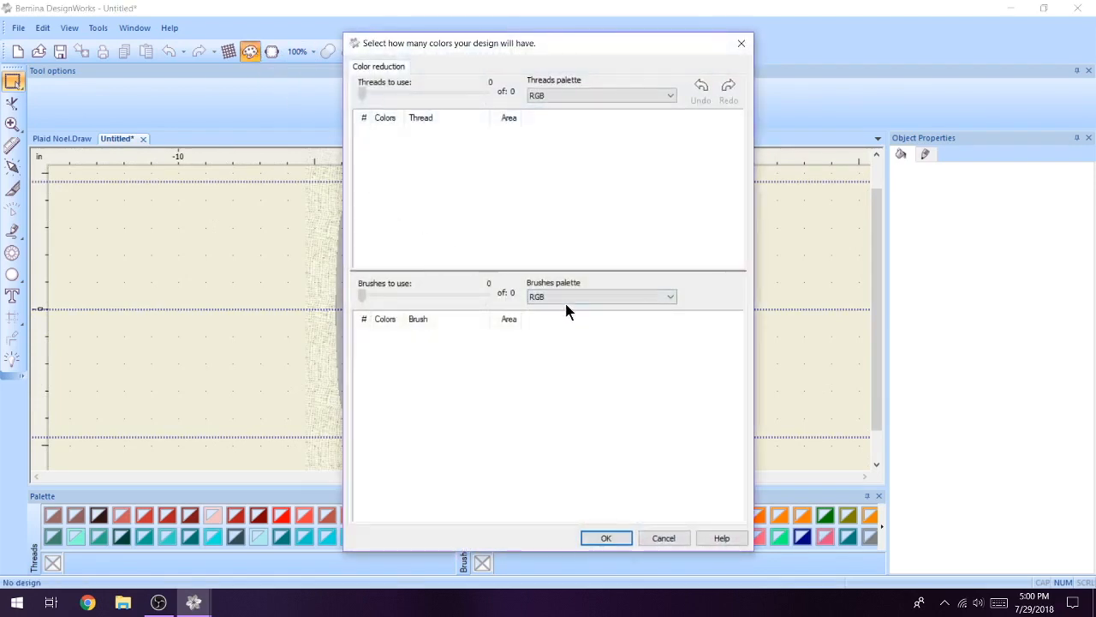
{"action": "left_click", "coordinate": [566, 299]}
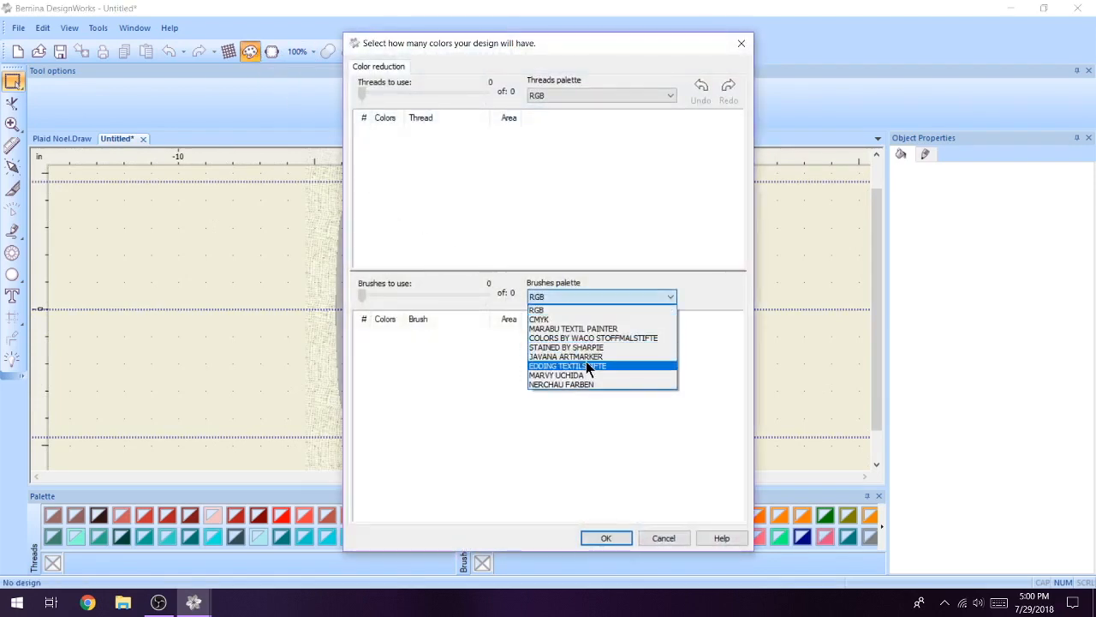
{"action": "left_click", "coordinate": [585, 366]}
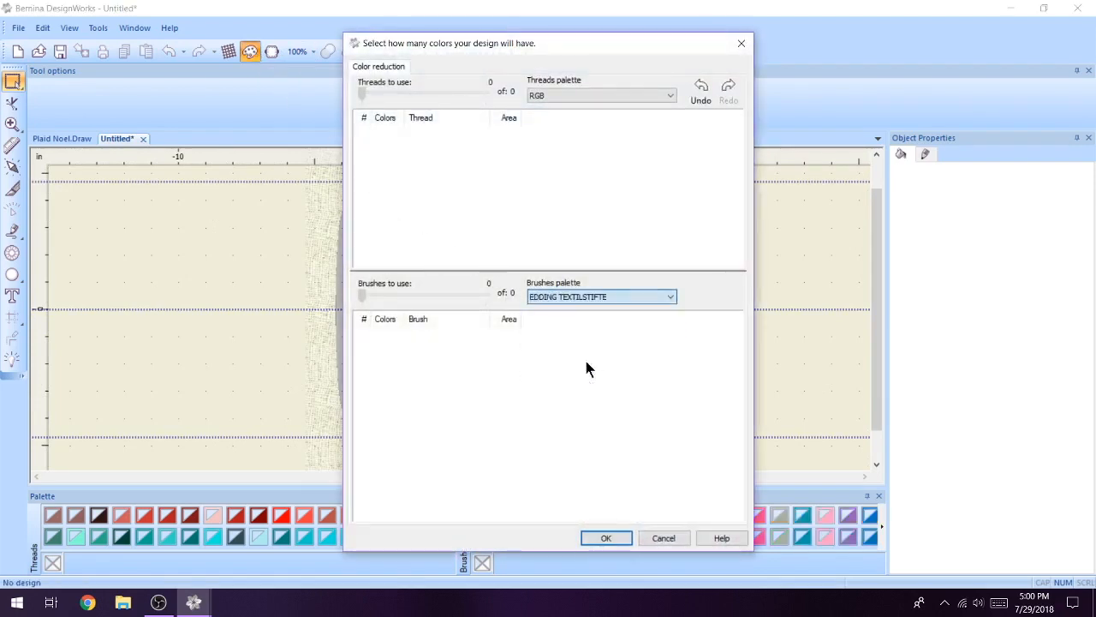
{"action": "left_click", "coordinate": [615, 536]}
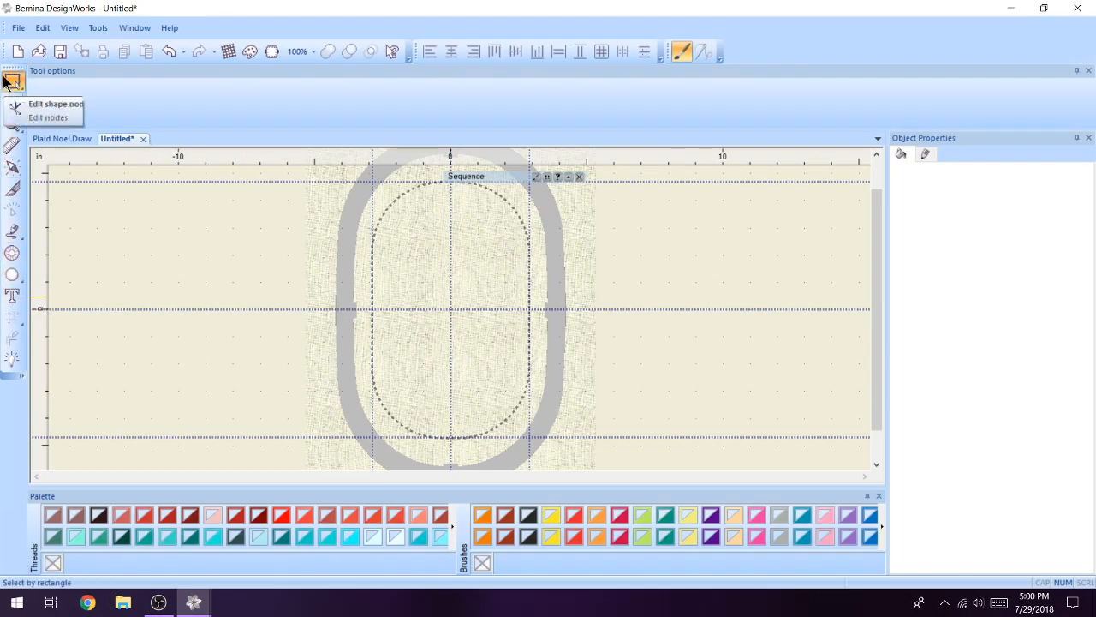
Draw a four-sided polygon as an upright diamond about 2.4 in wide and 4.53 in high inside the hoop, and select it.
{"action": "left_click", "coordinate": [12, 274]}
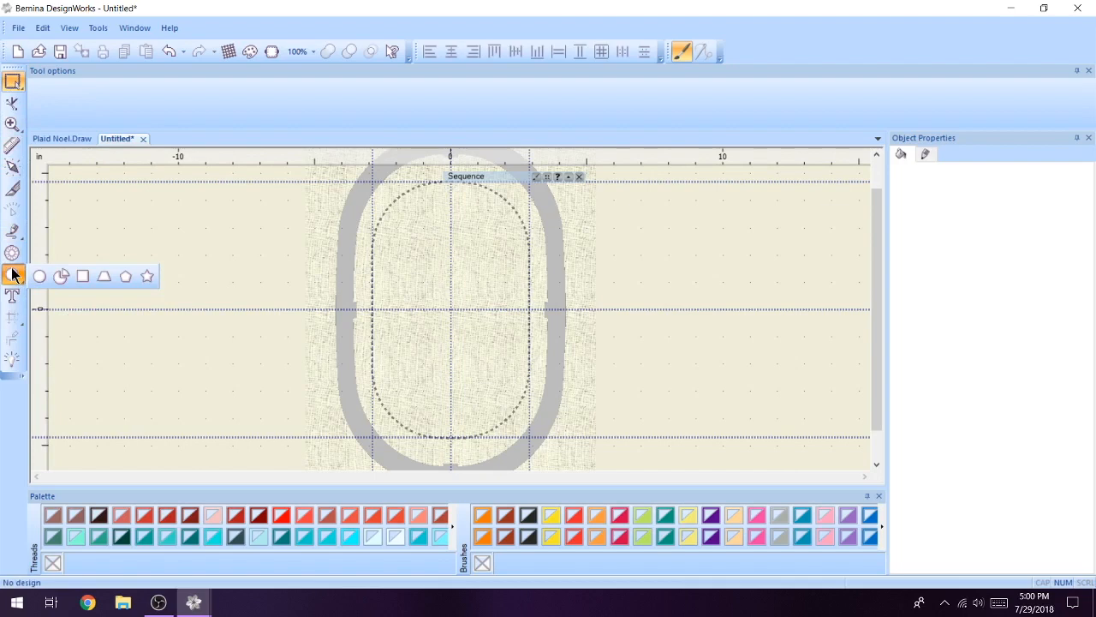
{"action": "left_click", "coordinate": [125, 276]}
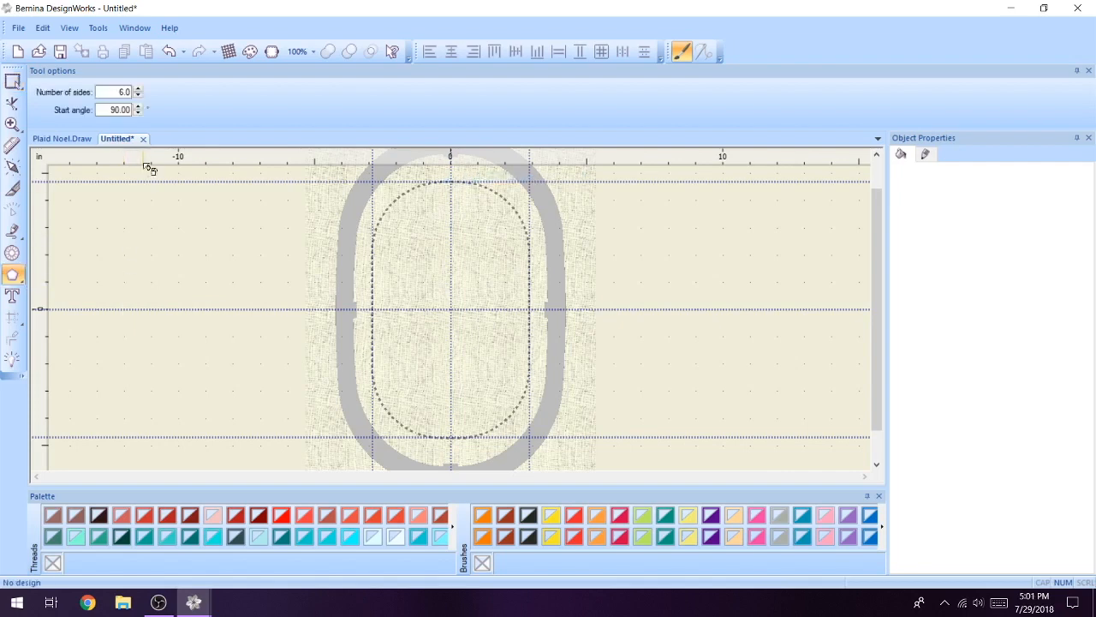
{"action": "left_click", "coordinate": [138, 96]}
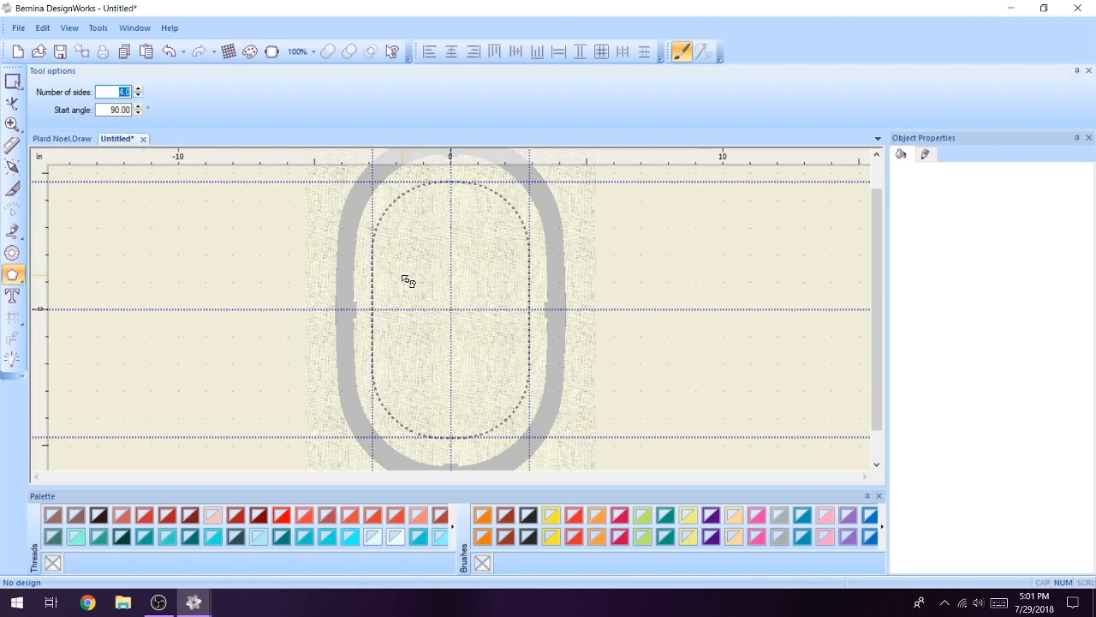
{"action": "left_click_drag", "start_coordinate": [433, 232], "coordinate": [495, 357]}
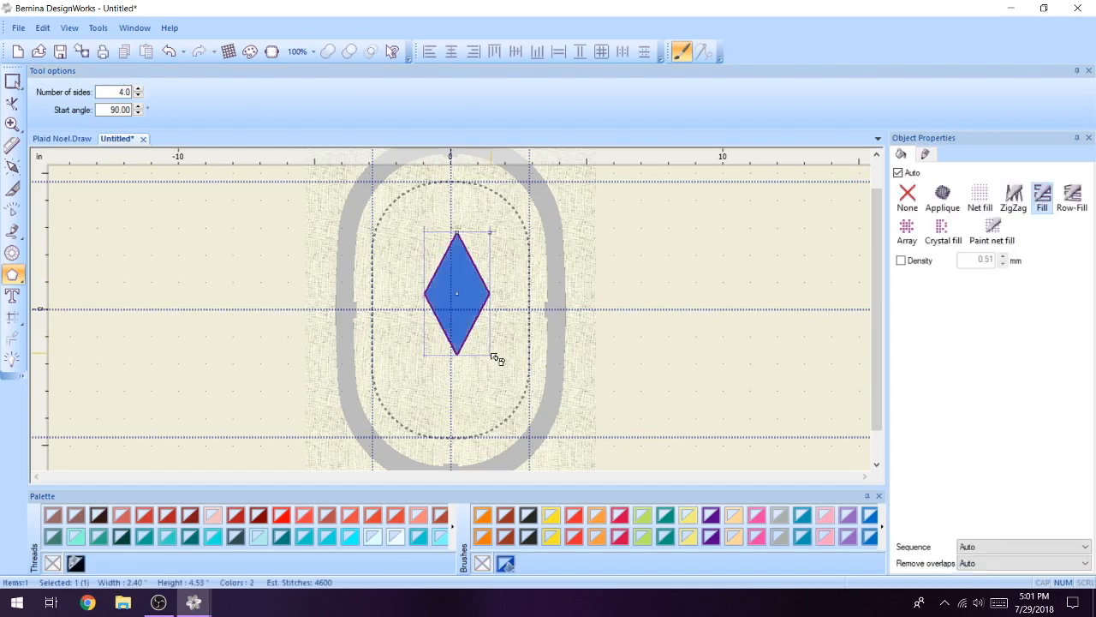
{"action": "key", "text": "space"}
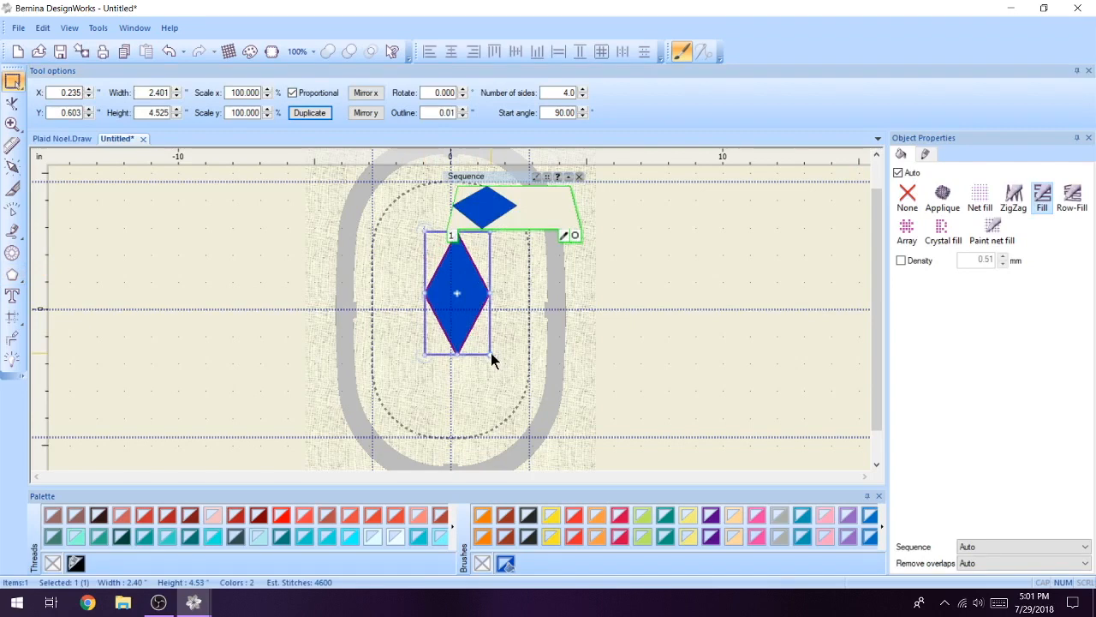
Position the diamond at X 0 and Y 1.3 in, and resize it proportionally to a height of 2.5 in.
{"action": "double_click", "coordinate": [59, 94]}
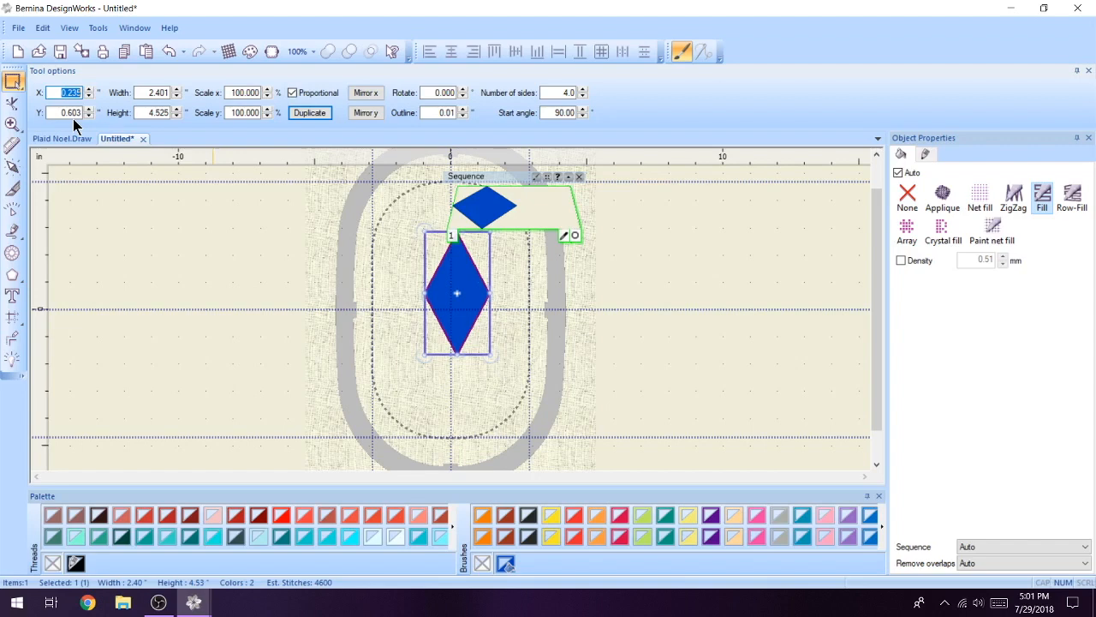
{"action": "type", "text": "0"}
{"action": "key", "text": "Tab"}
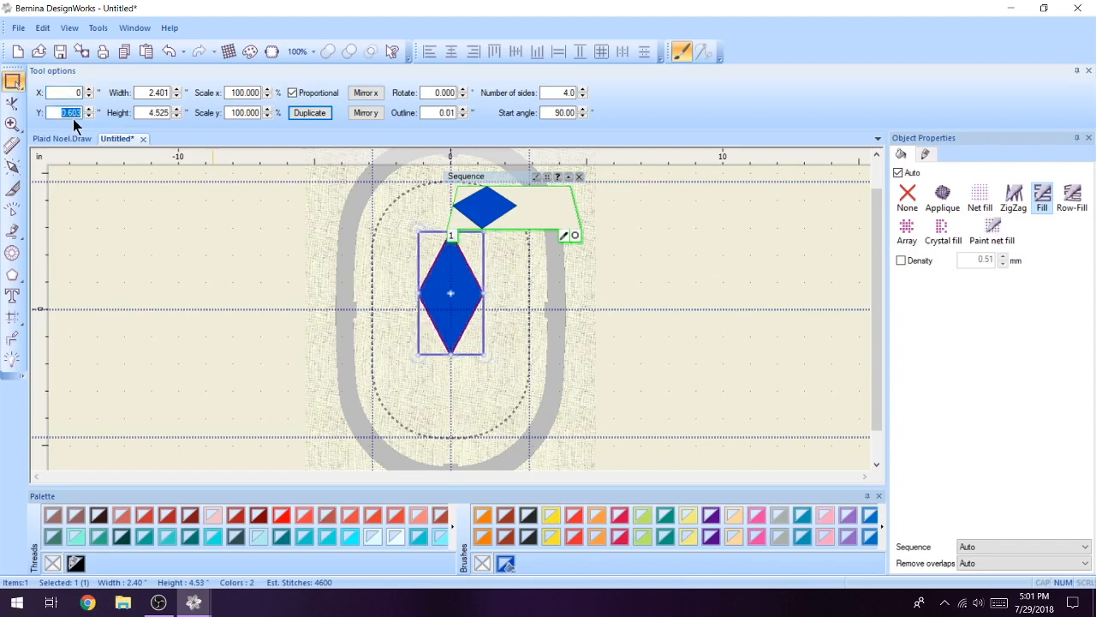
{"action": "type", "text": "1.5"}
{"action": "key", "text": "Tab"}
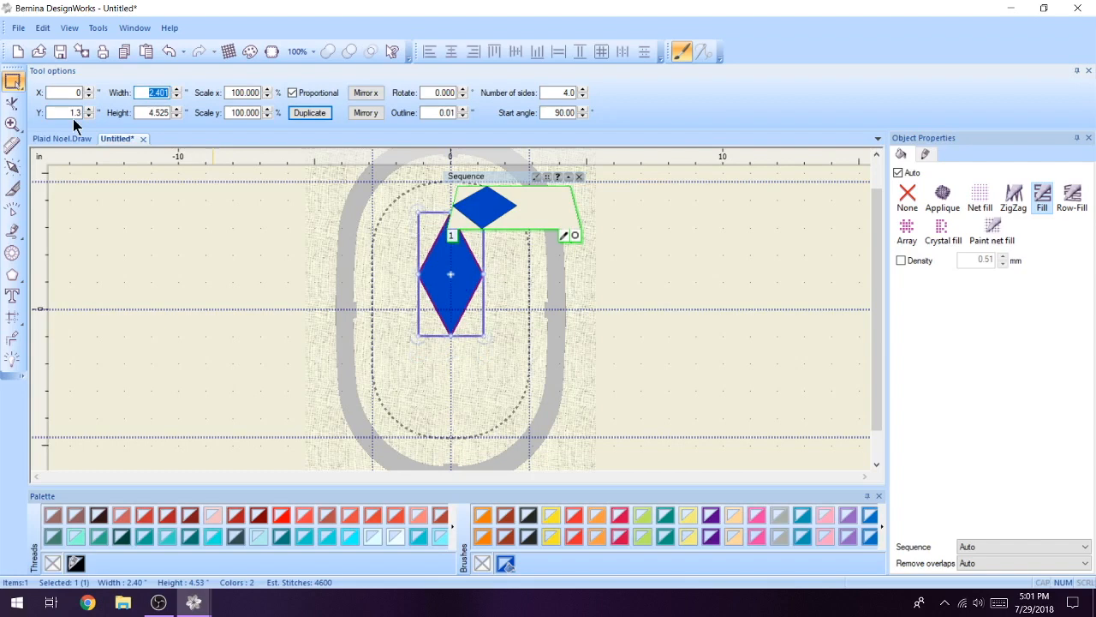
{"action": "type", "text": "1"}
{"action": "key", "text": "Tab"}
{"action": "type", "text": "2.5"}
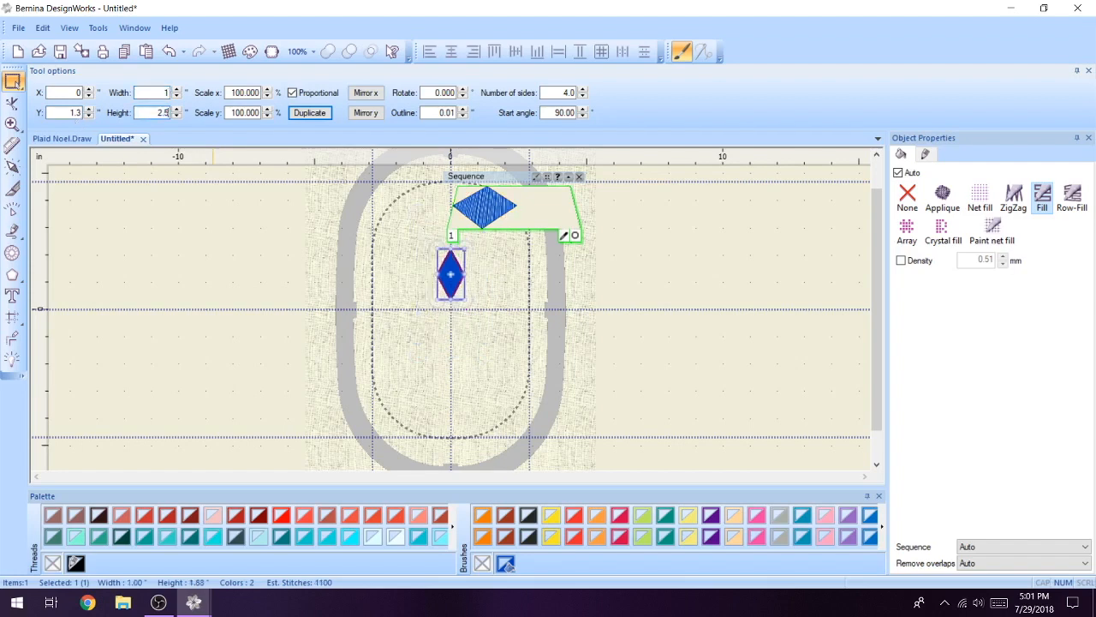
{"action": "key", "text": "Return"}
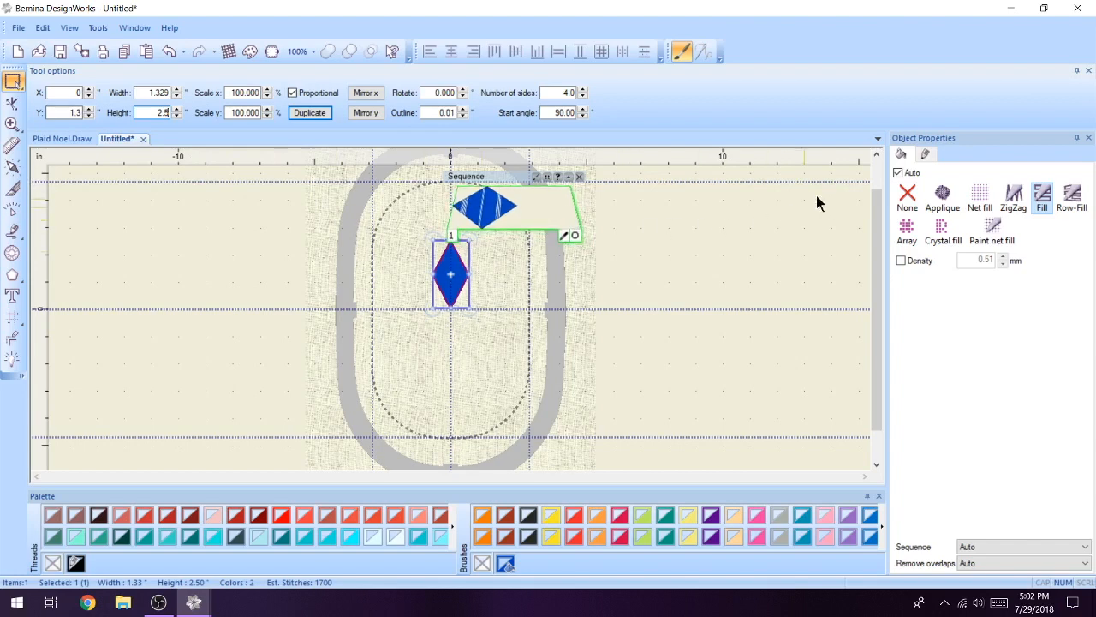
Give the diamond a paint net fill with 6.0 mm cell size, using the 4 green 4600 brush for fill and outline.
{"action": "left_click", "coordinate": [997, 241]}
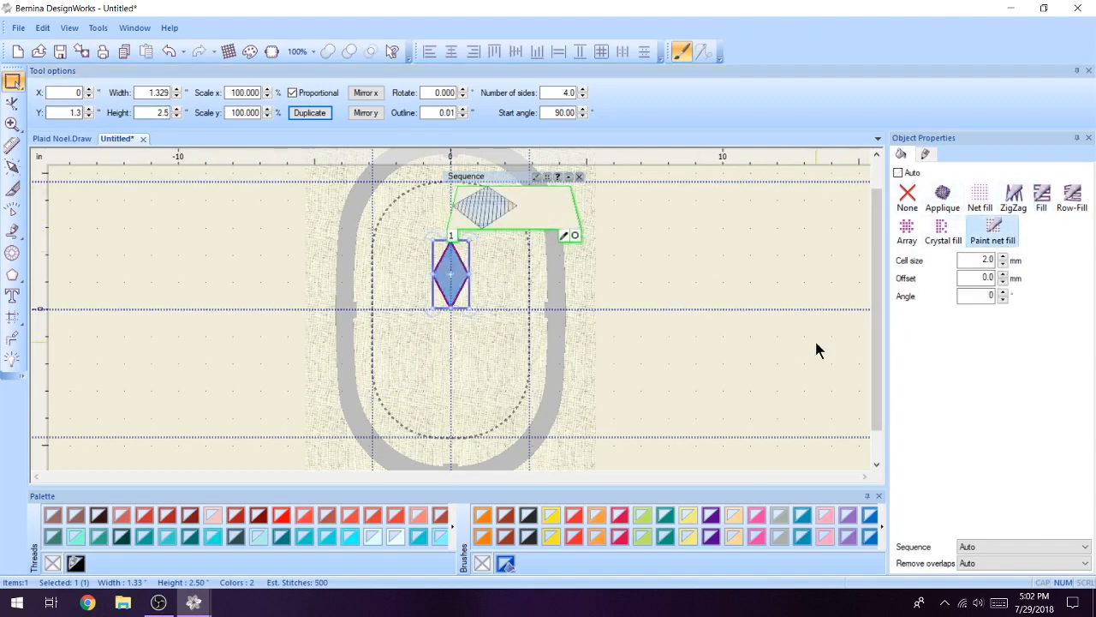
{"action": "left_click", "coordinate": [673, 519]}
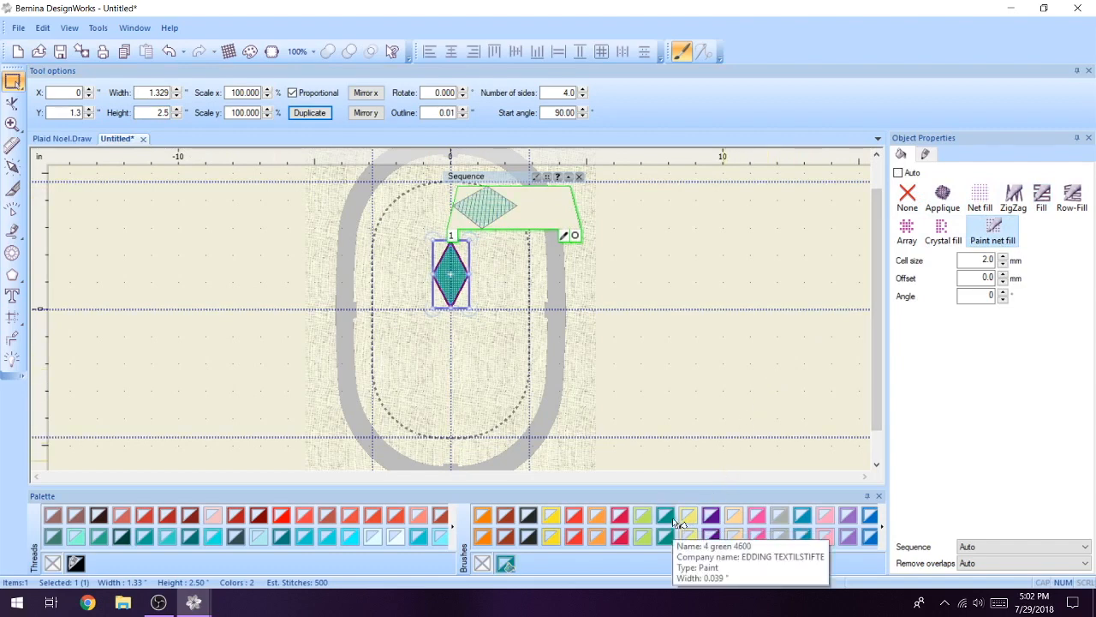
{"action": "left_click", "coordinate": [667, 515]}
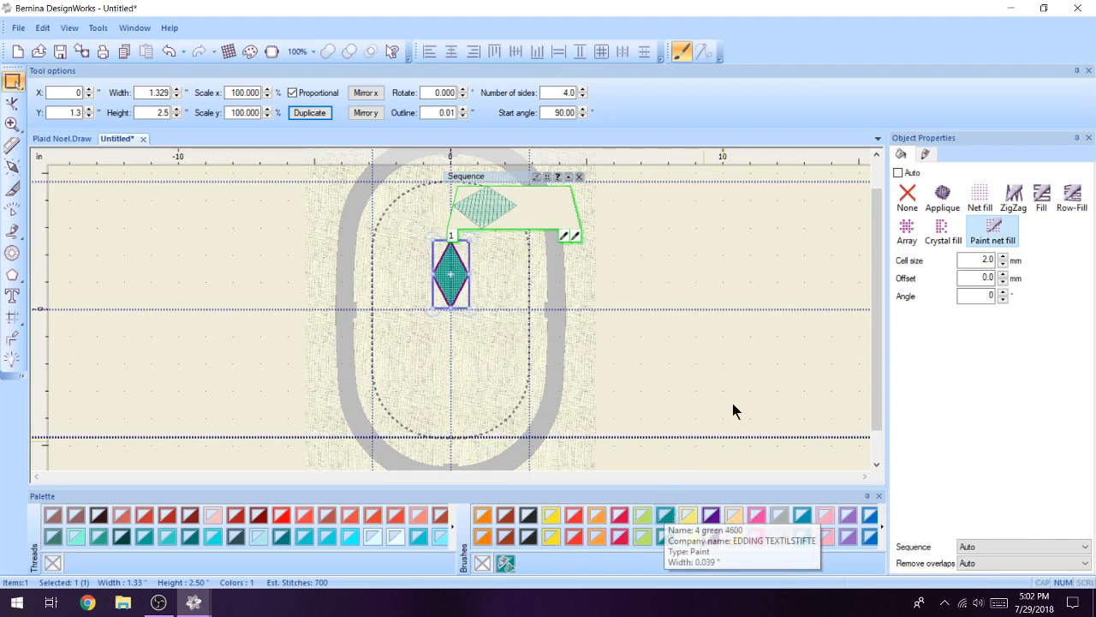
{"action": "double_click", "coordinate": [977, 259]}
{"action": "type", "text": "6"}
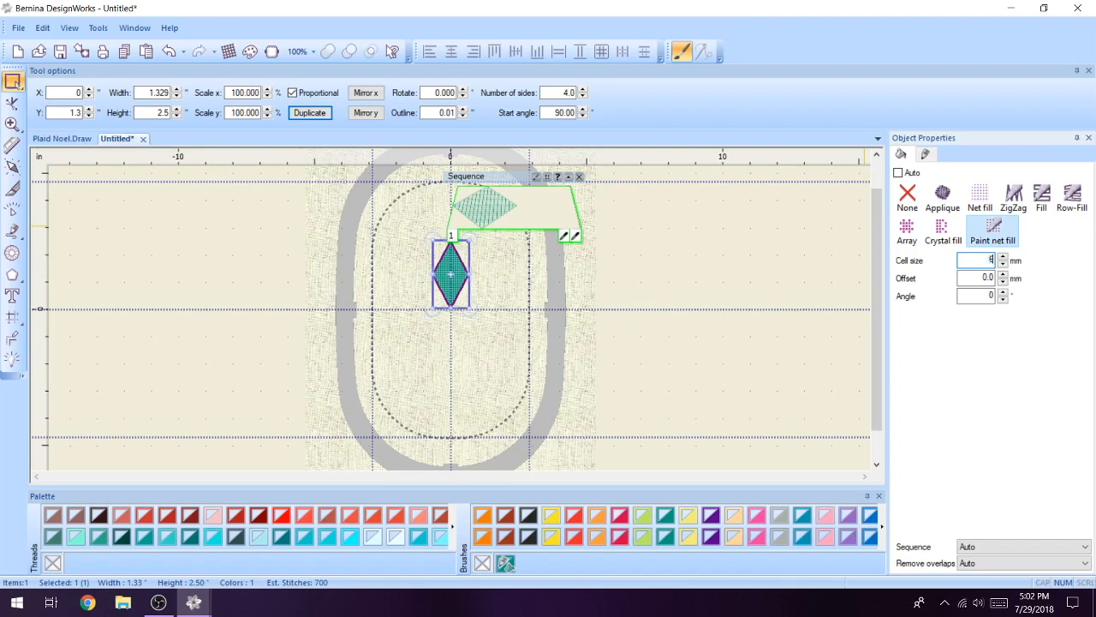
{"action": "key", "text": "Return"}
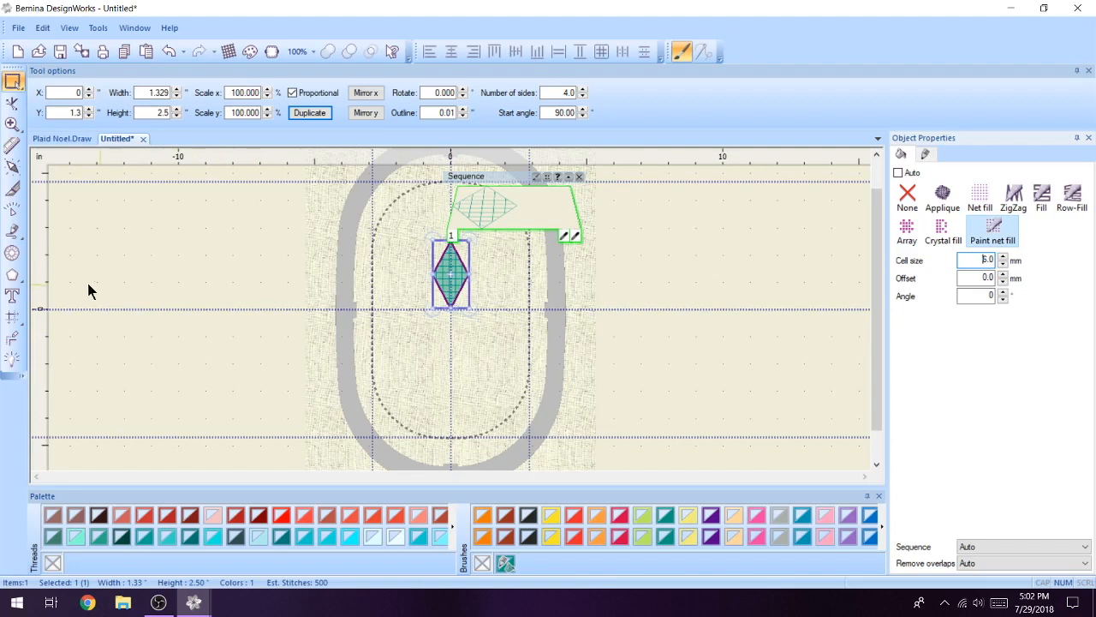
Apply a circular array to the diamond with end angle 90° and step count 8, and move the Sequence window off the design.
{"action": "left_click", "coordinate": [12, 318]}
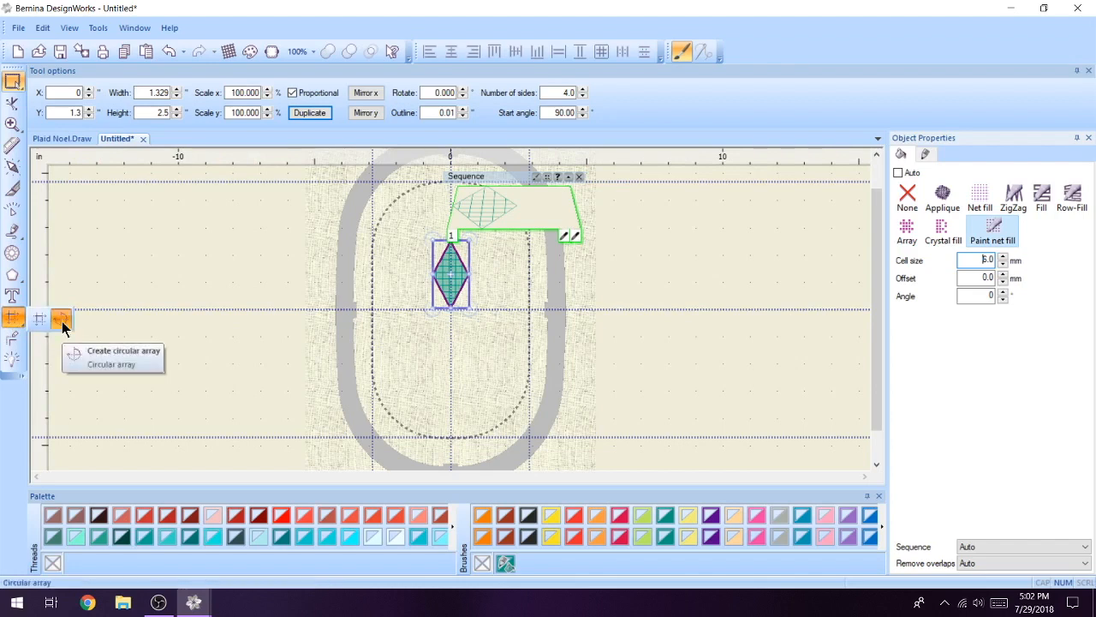
{"action": "left_click", "coordinate": [62, 321]}
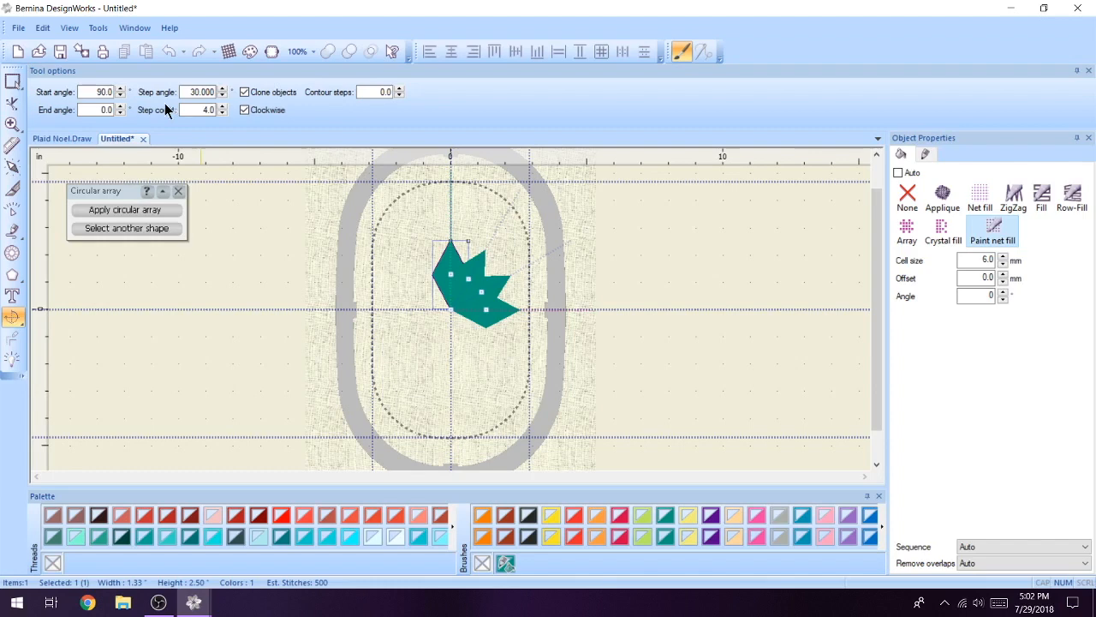
{"action": "double_click", "coordinate": [101, 109]}
{"action": "type", "text": "90"}
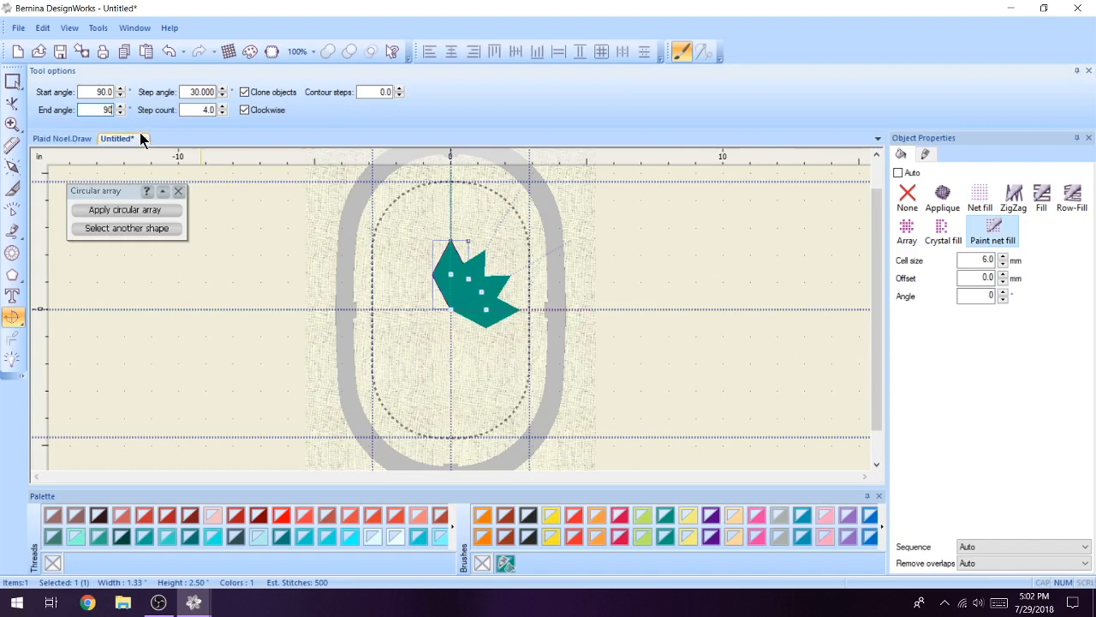
{"action": "key", "text": "Tab"}
{"action": "key", "text": "Tab"}
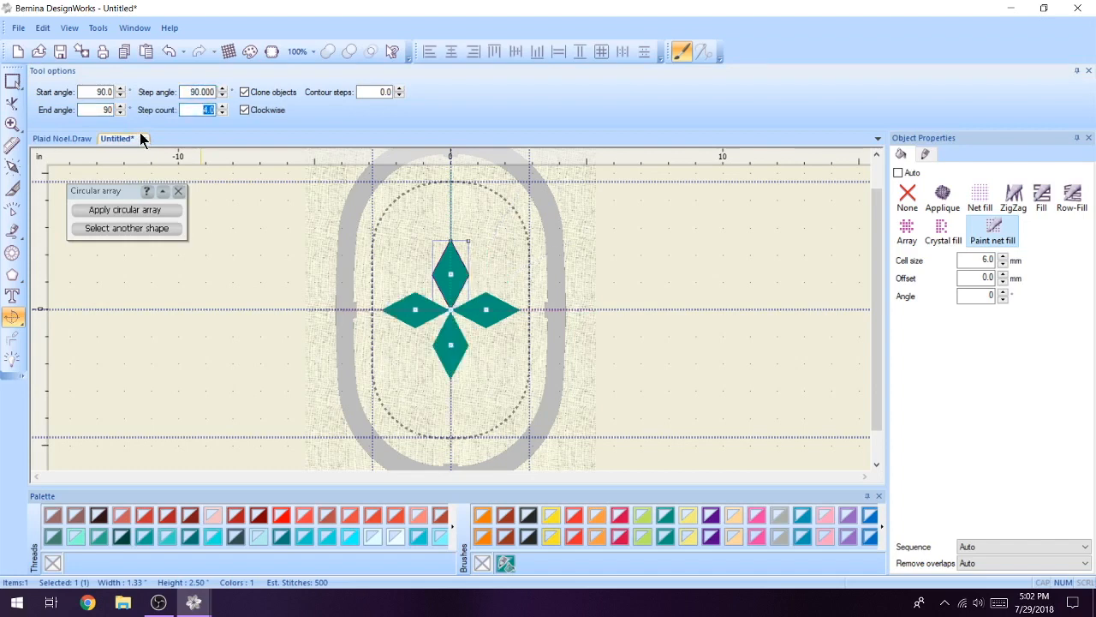
{"action": "type", "text": "8"}
{"action": "key", "text": "Return"}
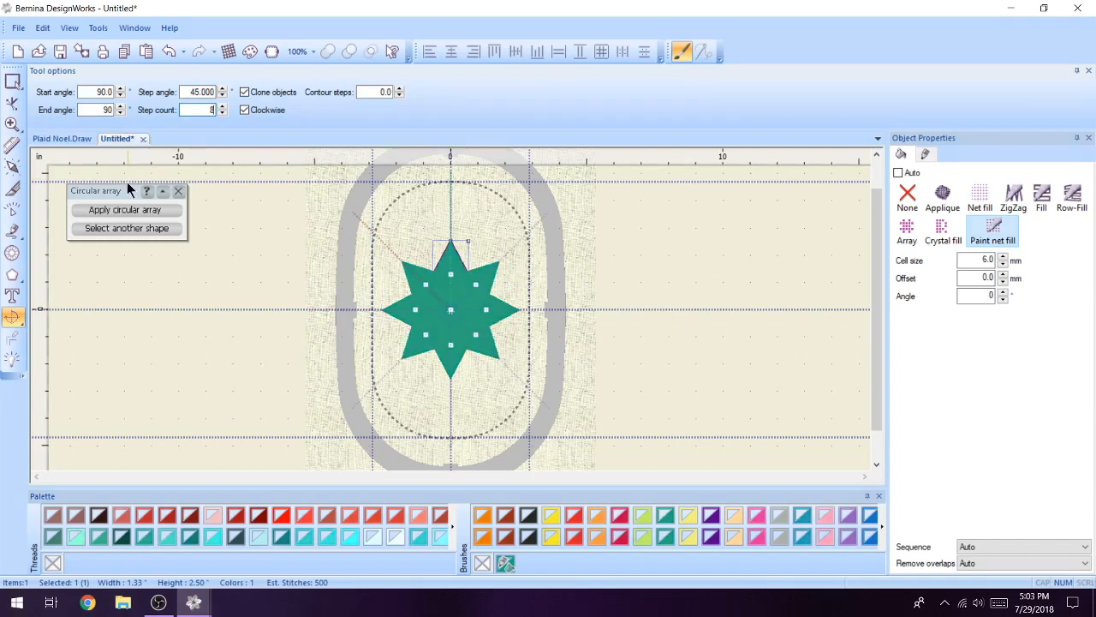
{"action": "left_click", "coordinate": [122, 209]}
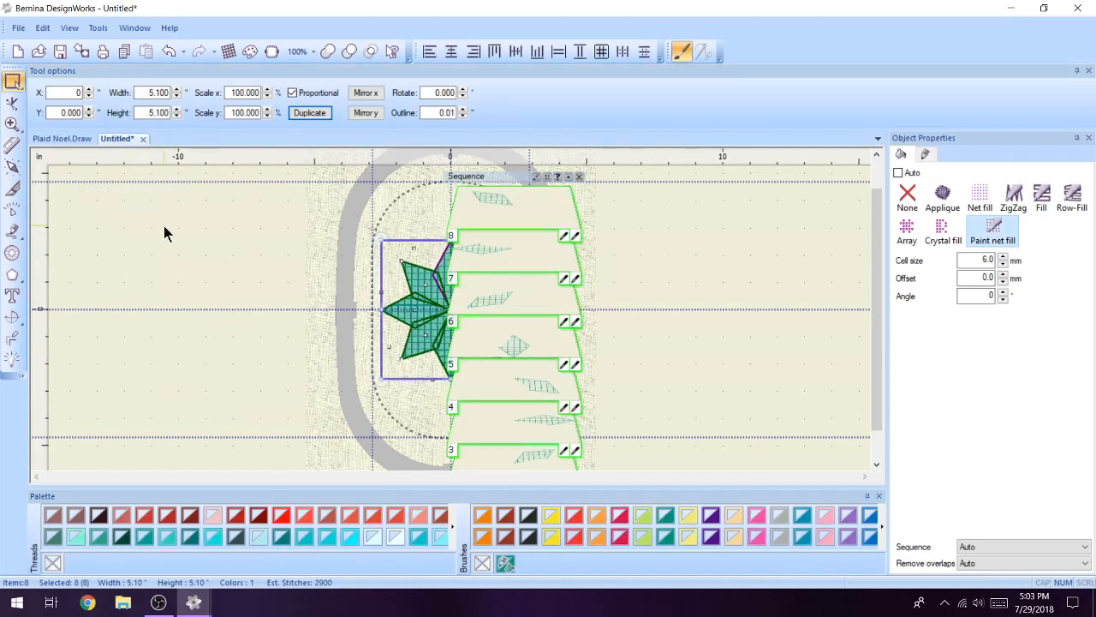
{"action": "left_click_drag", "start_coordinate": [483, 181], "coordinate": [661, 182]}
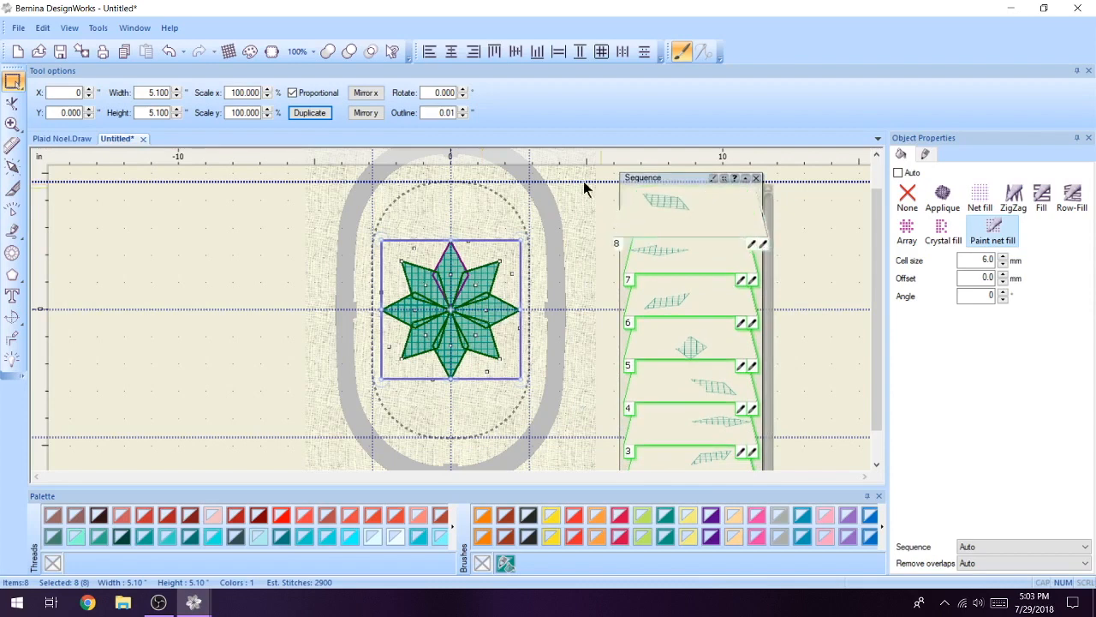
Undo the circular array and narrow the single diamond to a width of 1 in with proportional scaling off.
{"action": "left_click", "coordinate": [169, 50]}
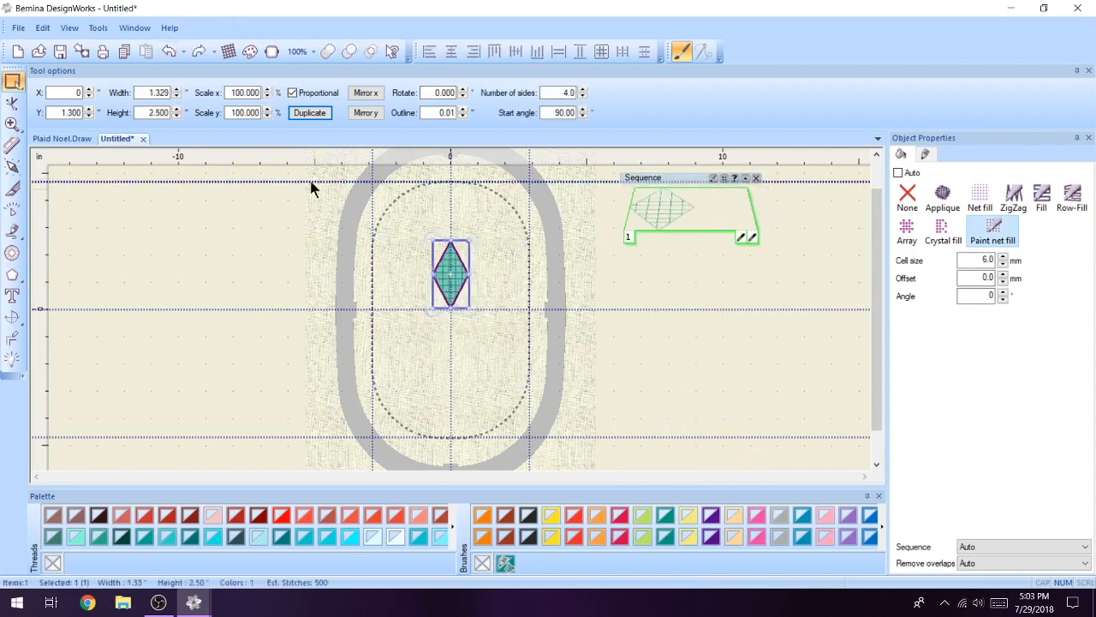
{"action": "left_click", "coordinate": [291, 92]}
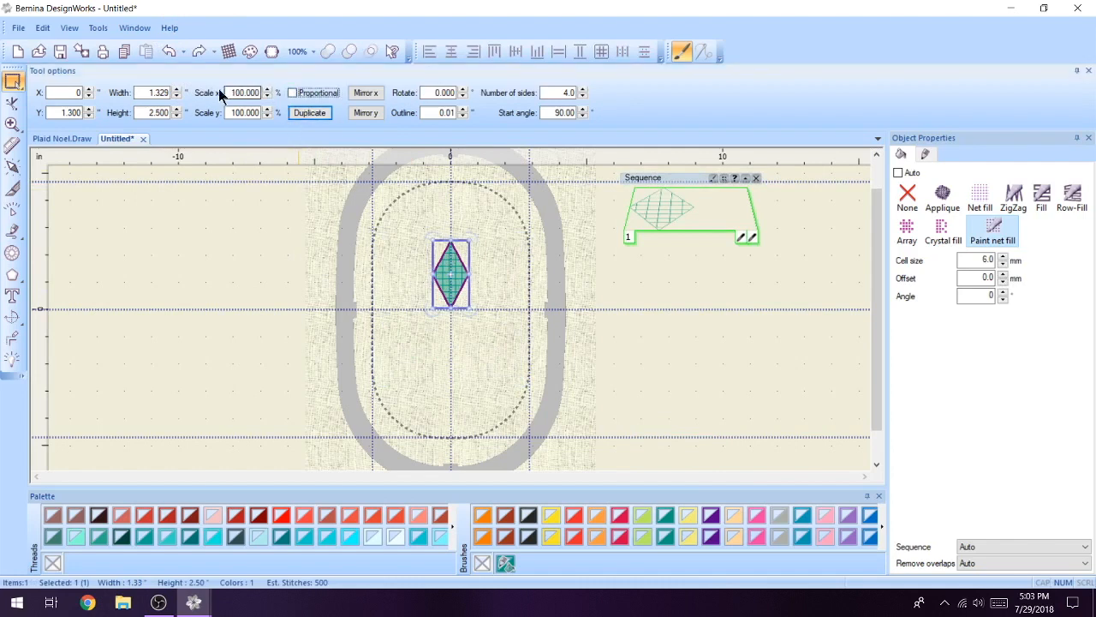
{"action": "left_click_drag", "start_coordinate": [139, 92], "coordinate": [171, 93]}
{"action": "type", "text": "1"}
{"action": "key", "text": "Return"}
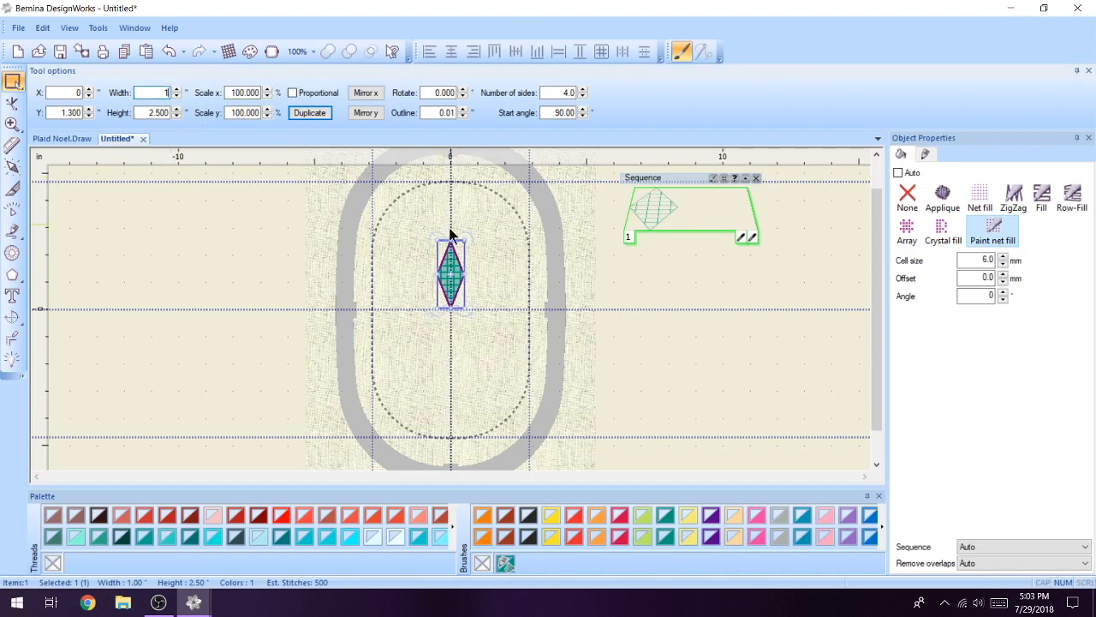
Apply the circular array with step count 8 to the narrowed diamond and deselect the resulting star.
{"action": "left_click", "coordinate": [12, 317]}
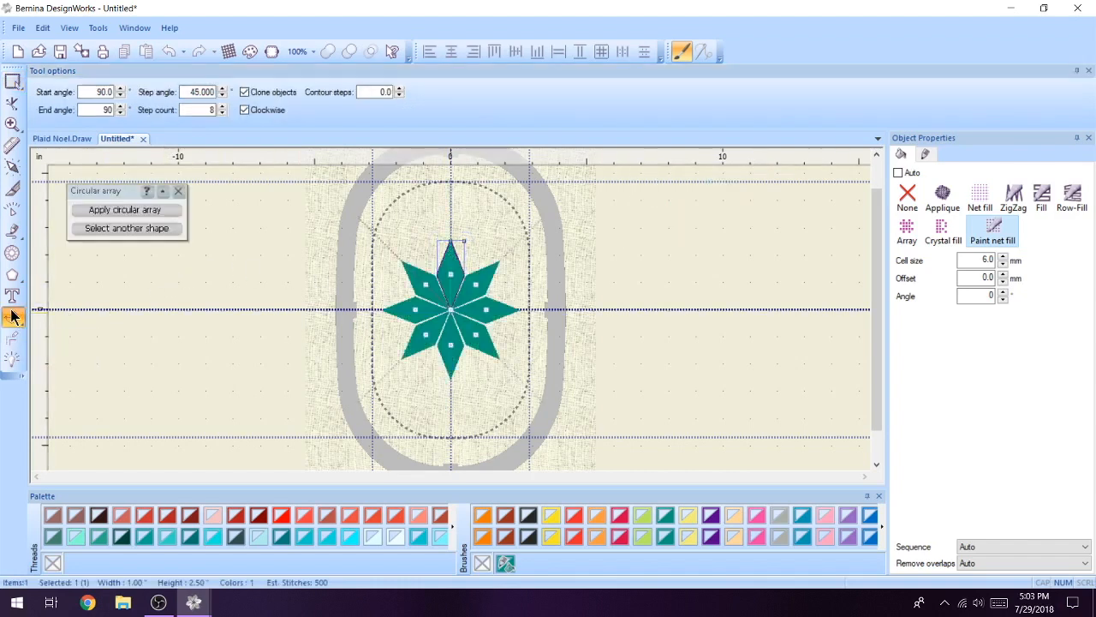
{"action": "left_click", "coordinate": [125, 209]}
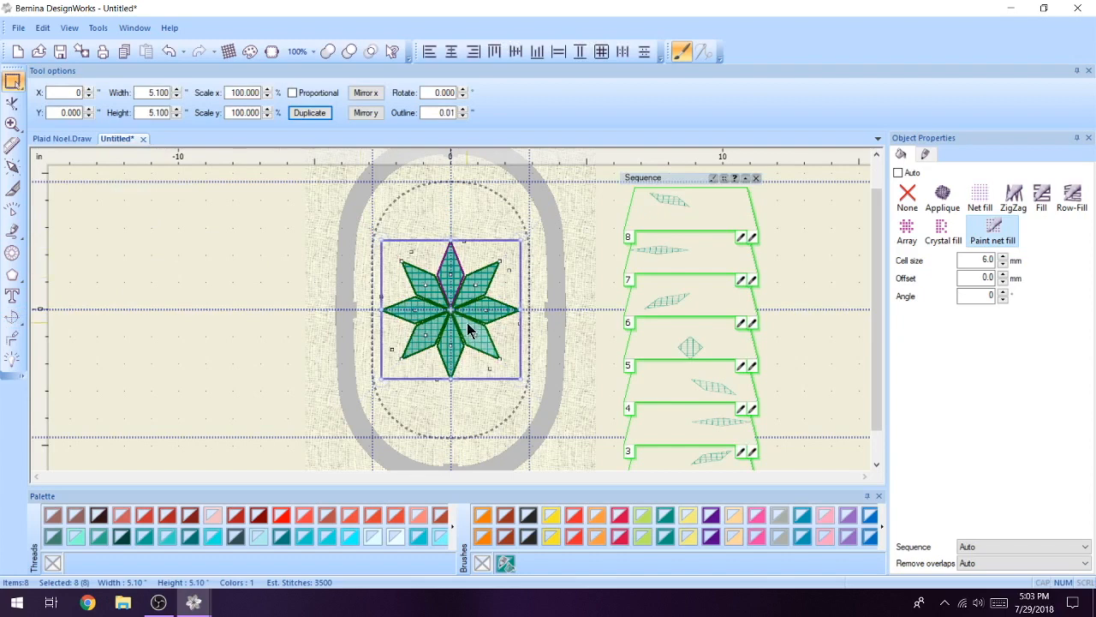
{"action": "left_click", "coordinate": [585, 283]}
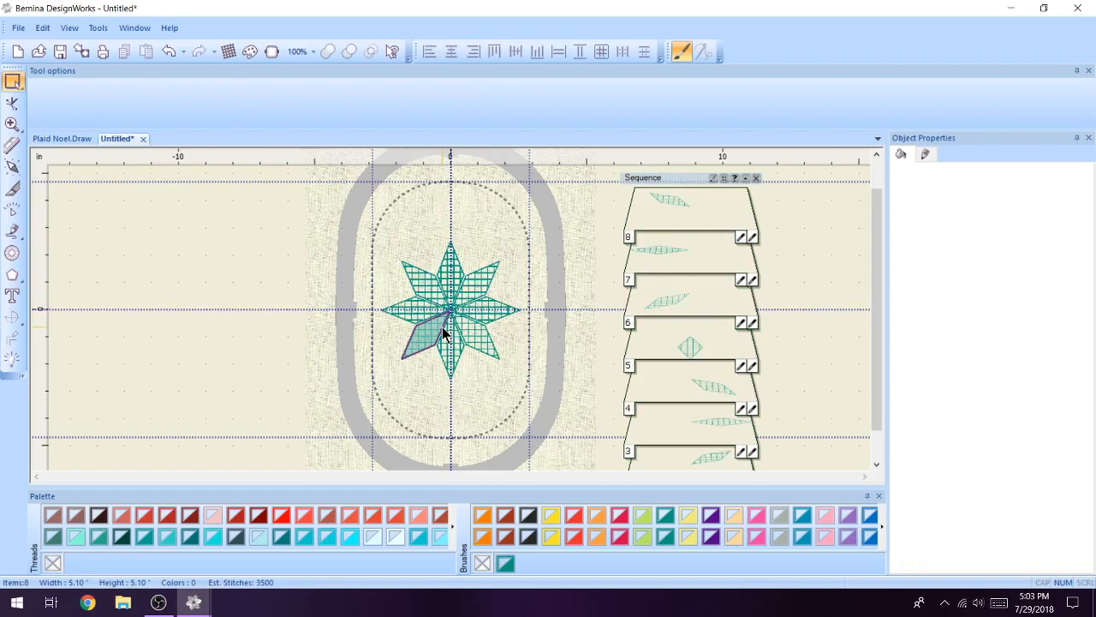
Set the paint net fill angle of the star's four diagonal diamonds to 45°, then deselect them.
{"action": "scroll", "coordinate": [442, 327], "scroll_direction": "up", "scroll_amount": 3}
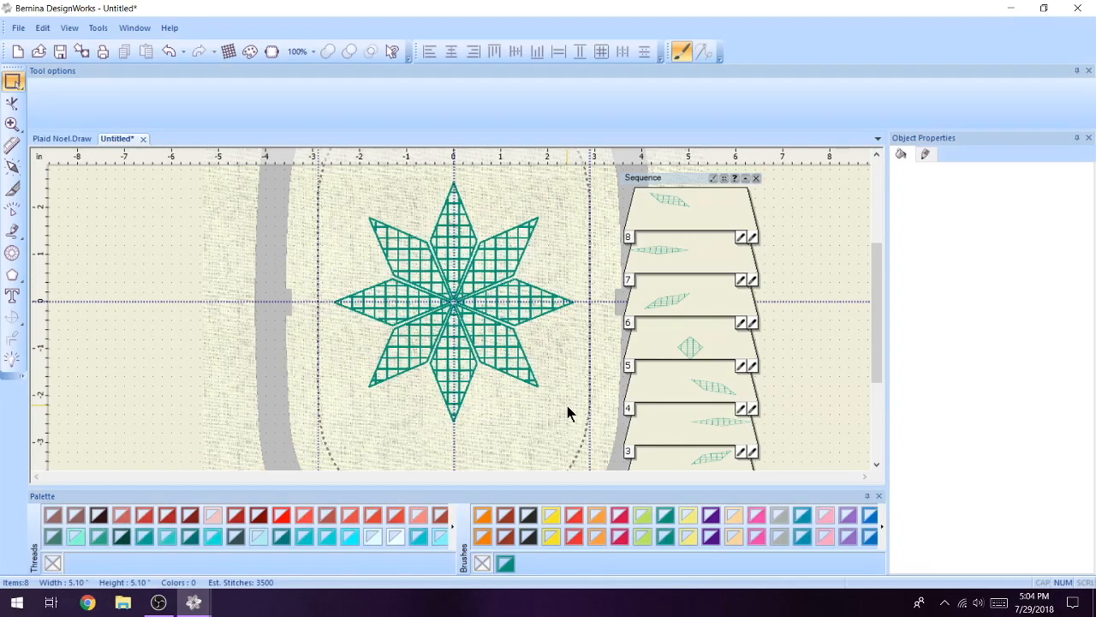
{"action": "left_click", "coordinate": [495, 262]}
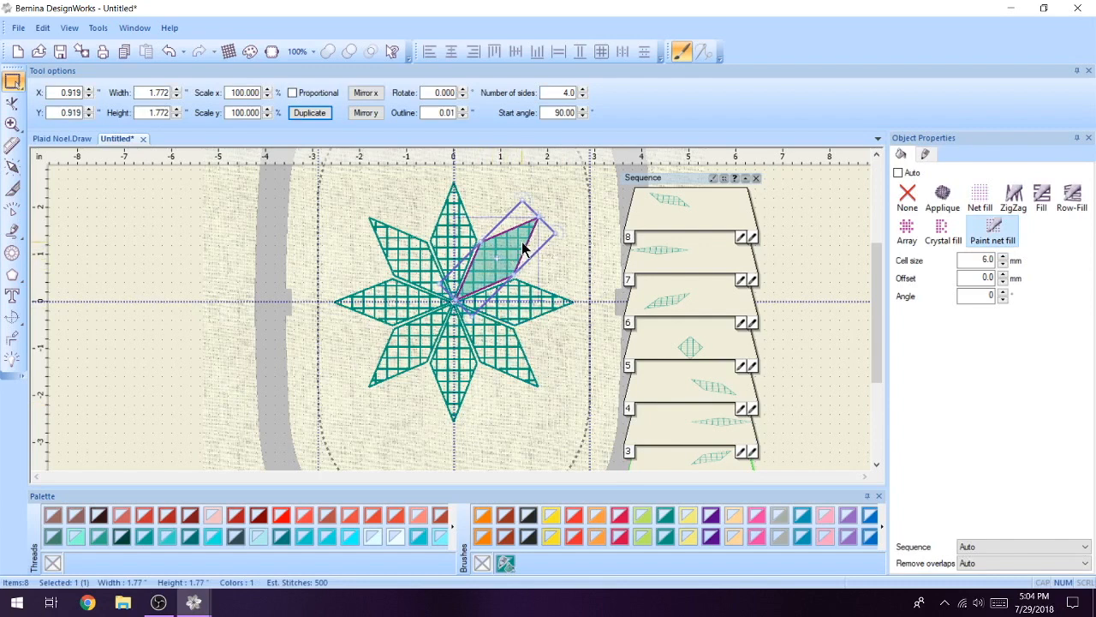
{"action": "left_click", "coordinate": [517, 360], "text": "shift"}
{"action": "left_click", "coordinate": [410, 341], "text": "shift"}
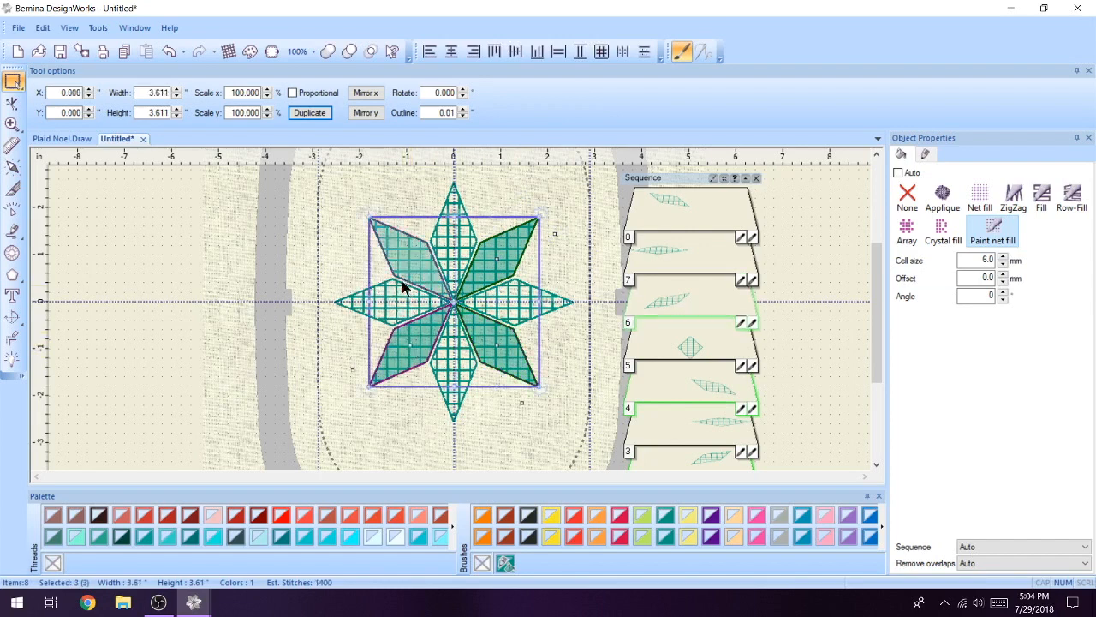
{"action": "left_click", "coordinate": [401, 256], "text": "shift"}
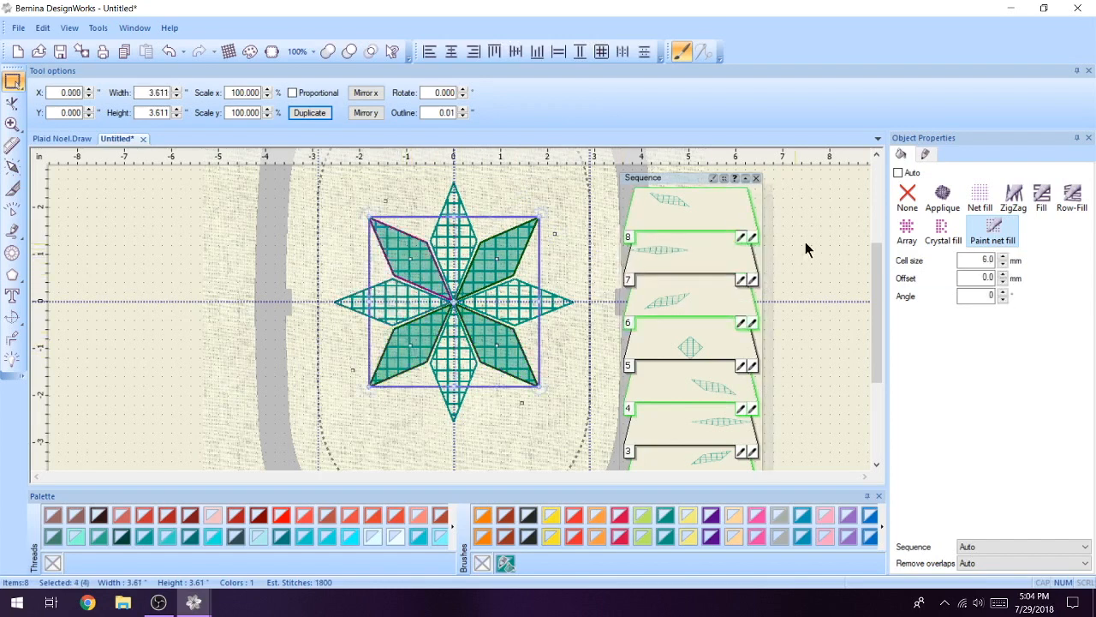
{"action": "left_click", "coordinate": [992, 295]}
{"action": "double_click", "coordinate": [992, 296]}
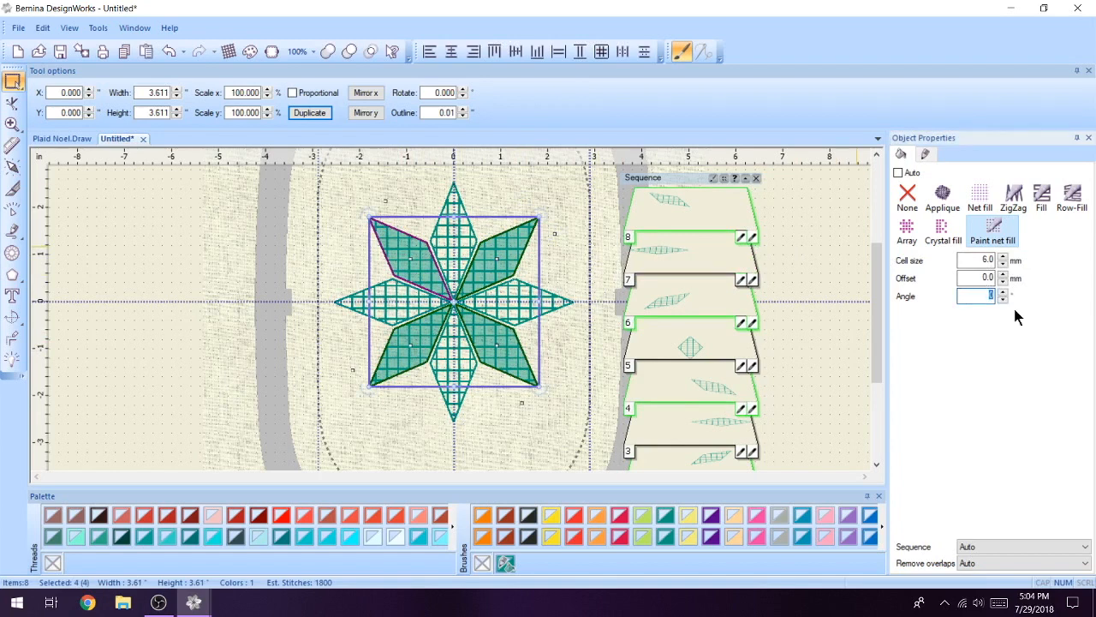
{"action": "key", "text": "Return"}
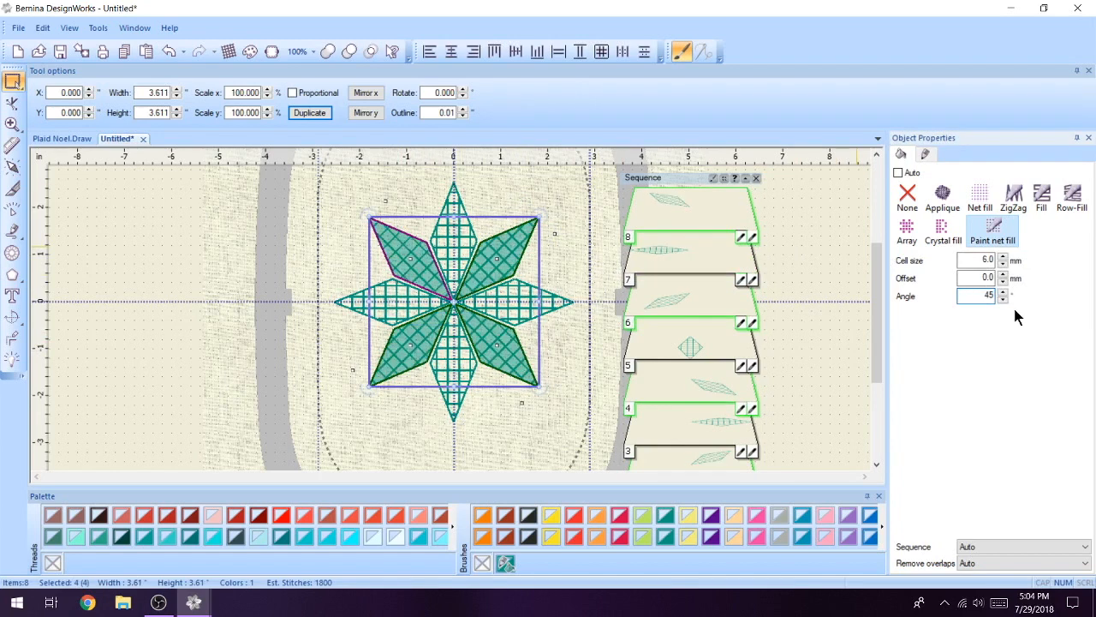
{"action": "left_click", "coordinate": [595, 215]}
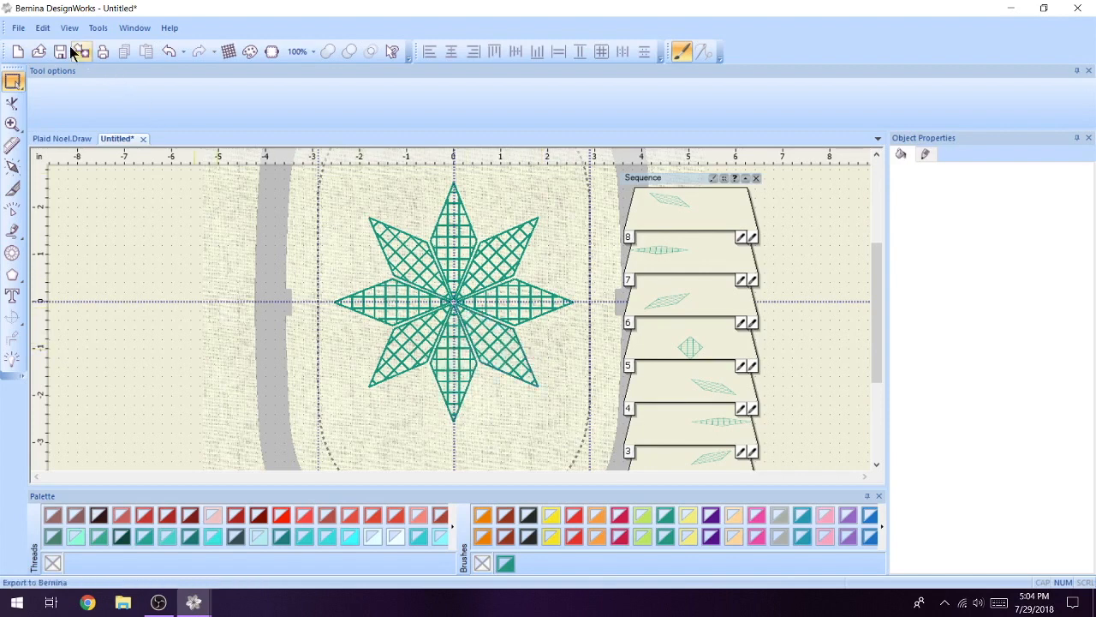
Group all eight diamonds of the star and duplicate the group in place.
{"action": "left_click", "coordinate": [43, 28]}
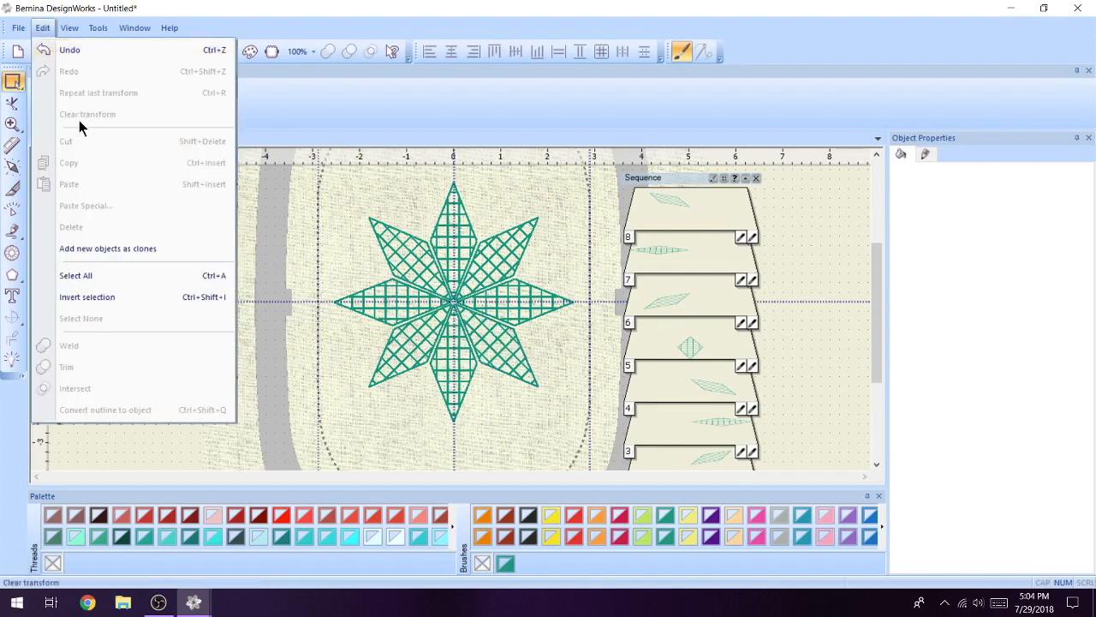
{"action": "left_click", "coordinate": [98, 275]}
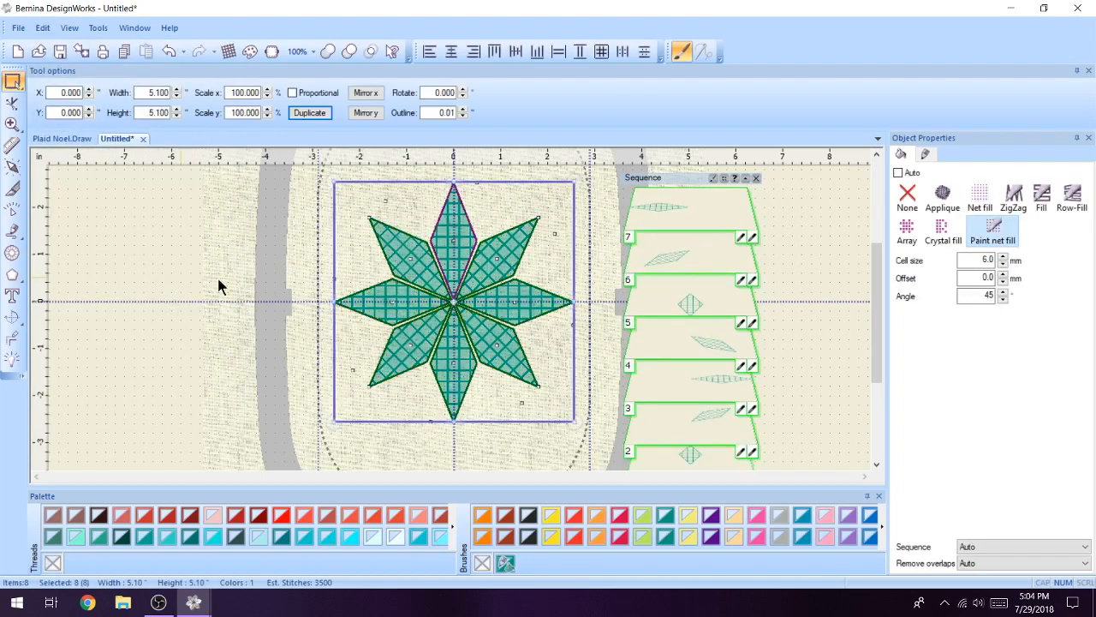
{"action": "right_click", "coordinate": [446, 293]}
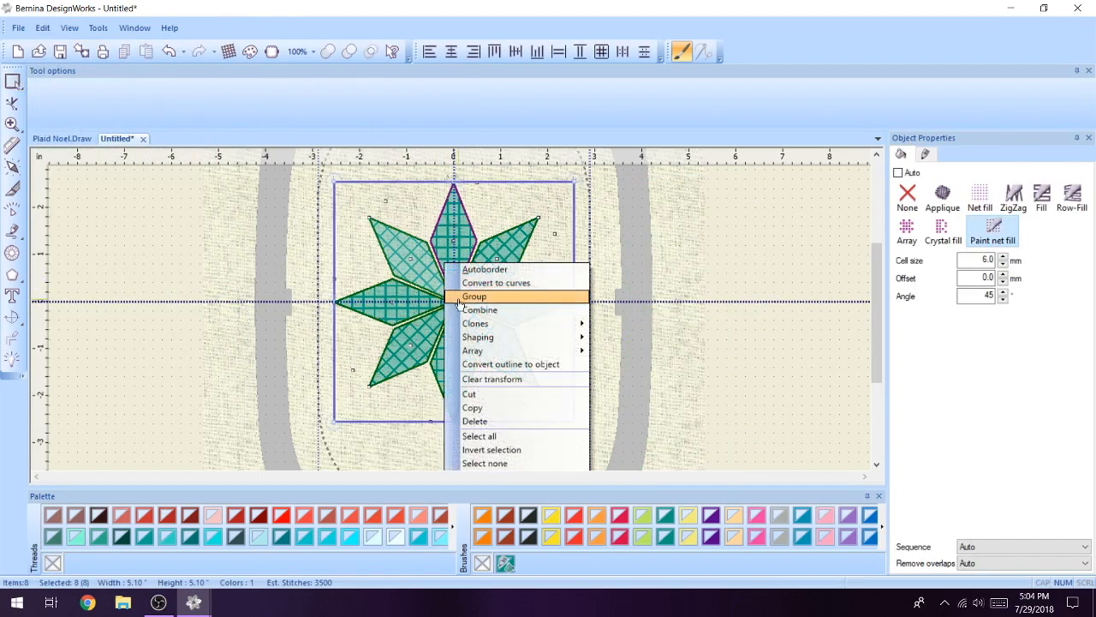
{"action": "left_click", "coordinate": [455, 297]}
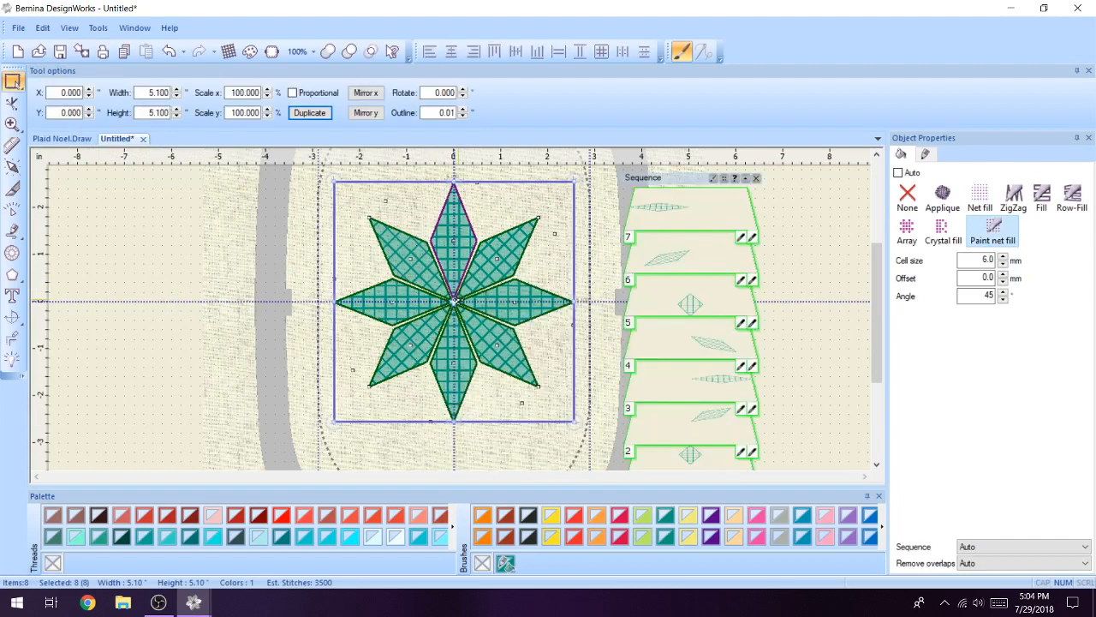
{"action": "left_click", "coordinate": [324, 117]}
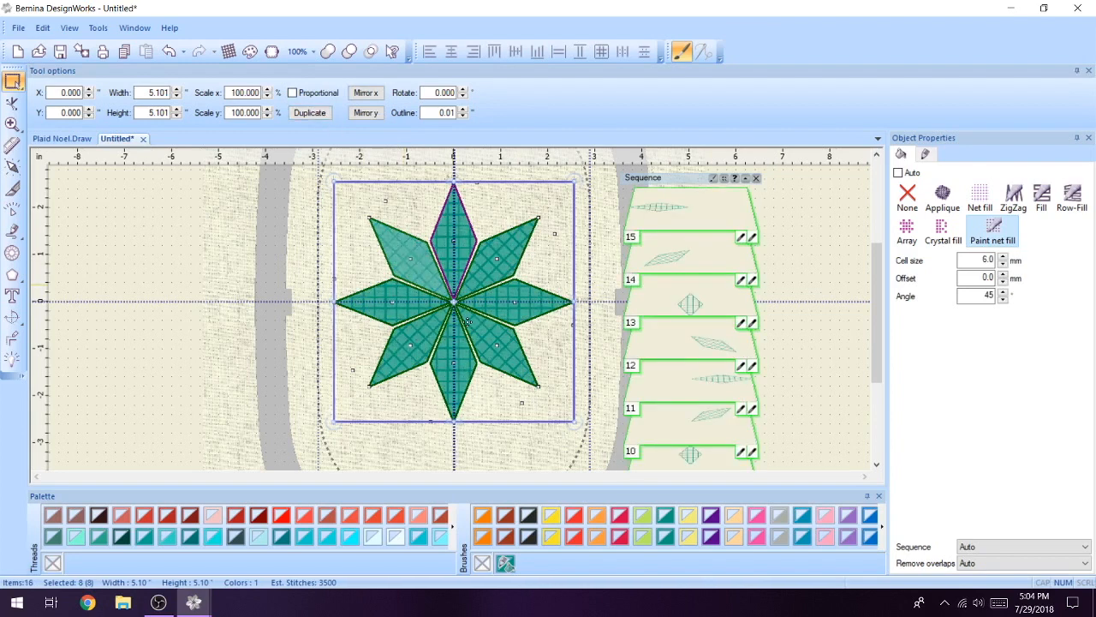
Recolor the duplicated star's paint net fill with the red brush and set its cell size to 3.0 mm.
{"action": "left_click", "coordinate": [580, 517]}
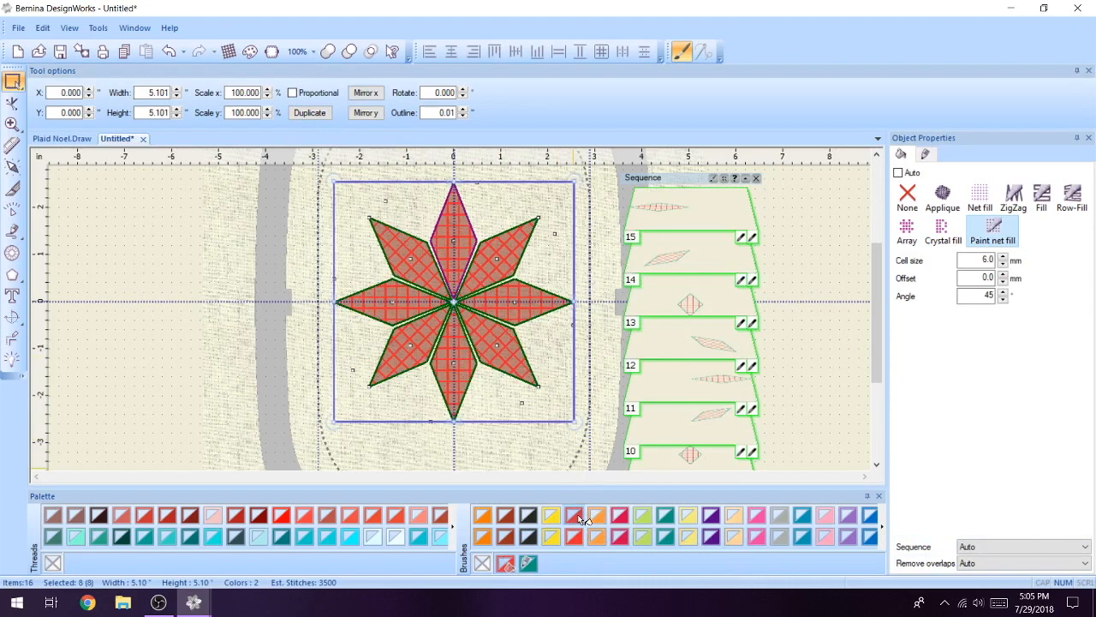
{"action": "double_click", "coordinate": [977, 255]}
{"action": "type", "text": "3"}
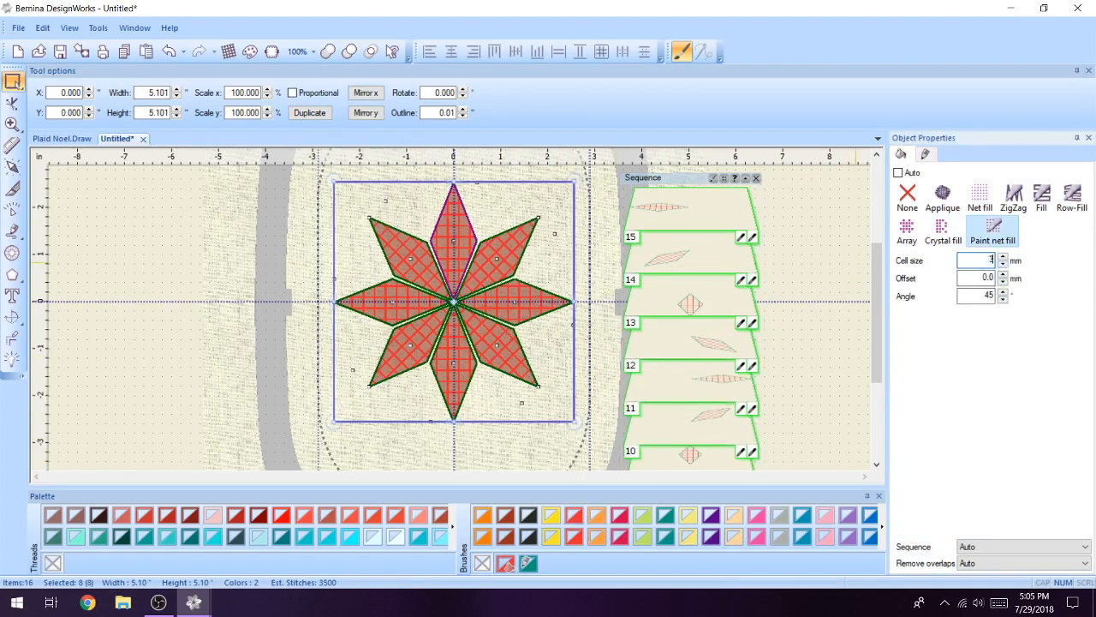
{"action": "key", "text": "Return"}
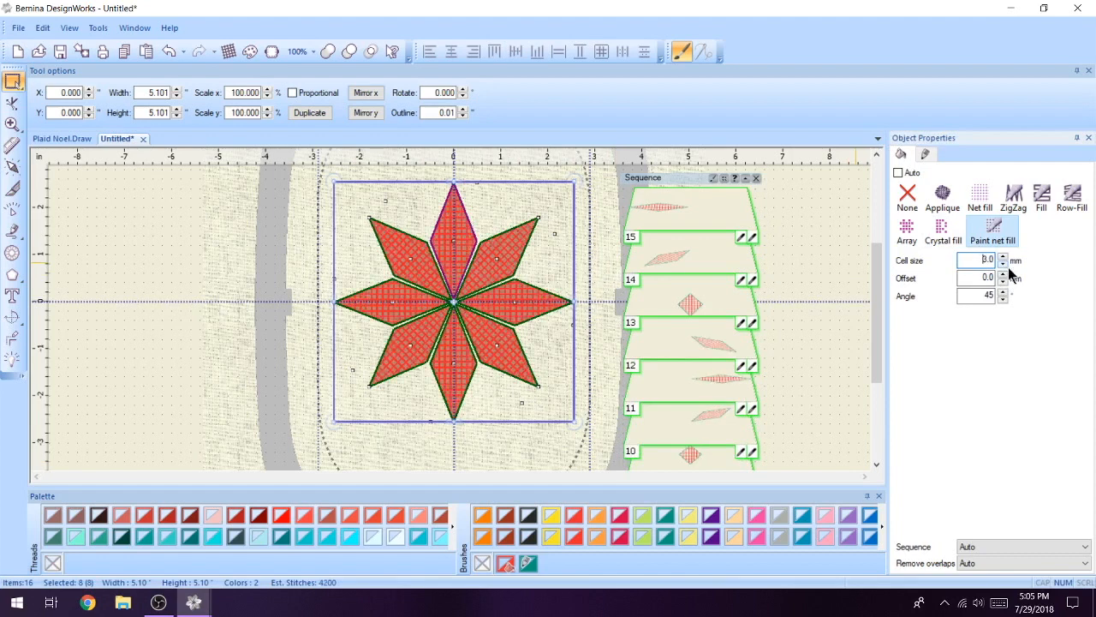
{"action": "left_click", "coordinate": [249, 270]}
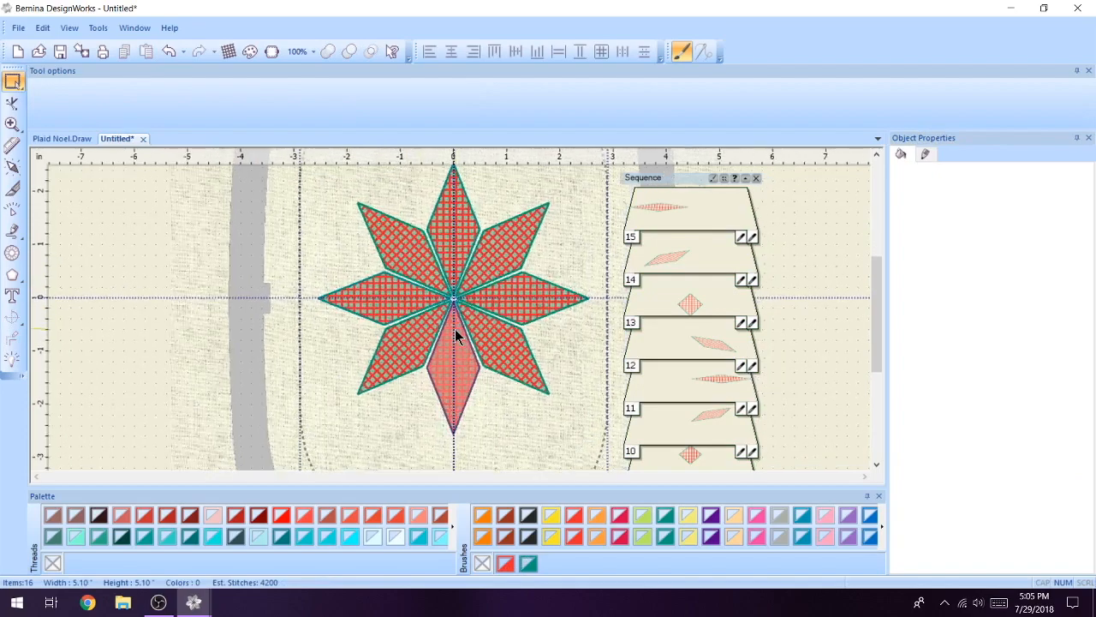
Set Remove overlaps to Never for the red star copy so both net fills stitch in full.
{"action": "scroll", "coordinate": [454, 338], "scroll_direction": "up", "scroll_amount": 2}
{"action": "scroll", "coordinate": [455, 335], "scroll_direction": "up", "scroll_amount": 1}
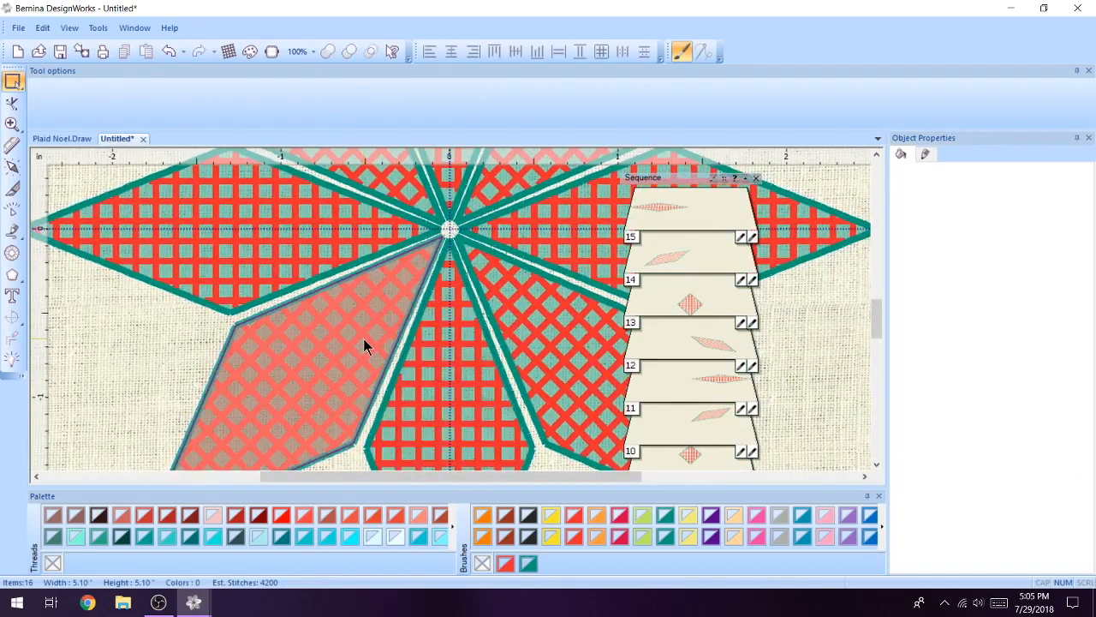
{"action": "left_click", "coordinate": [361, 339]}
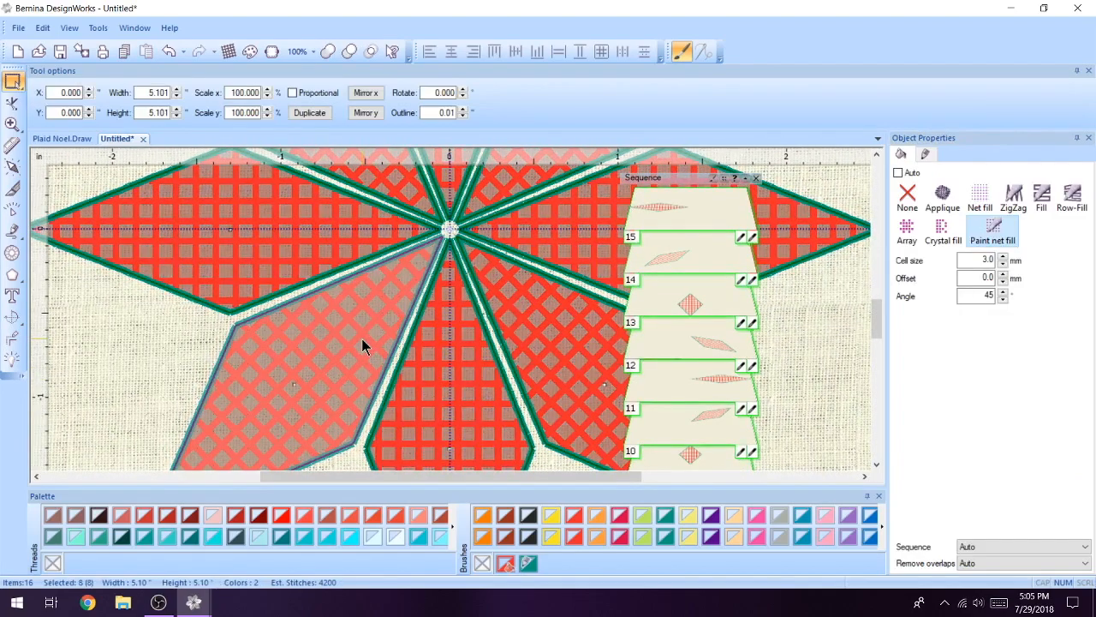
{"action": "left_click", "coordinate": [993, 564]}
{"action": "left_click", "coordinate": [993, 581]}
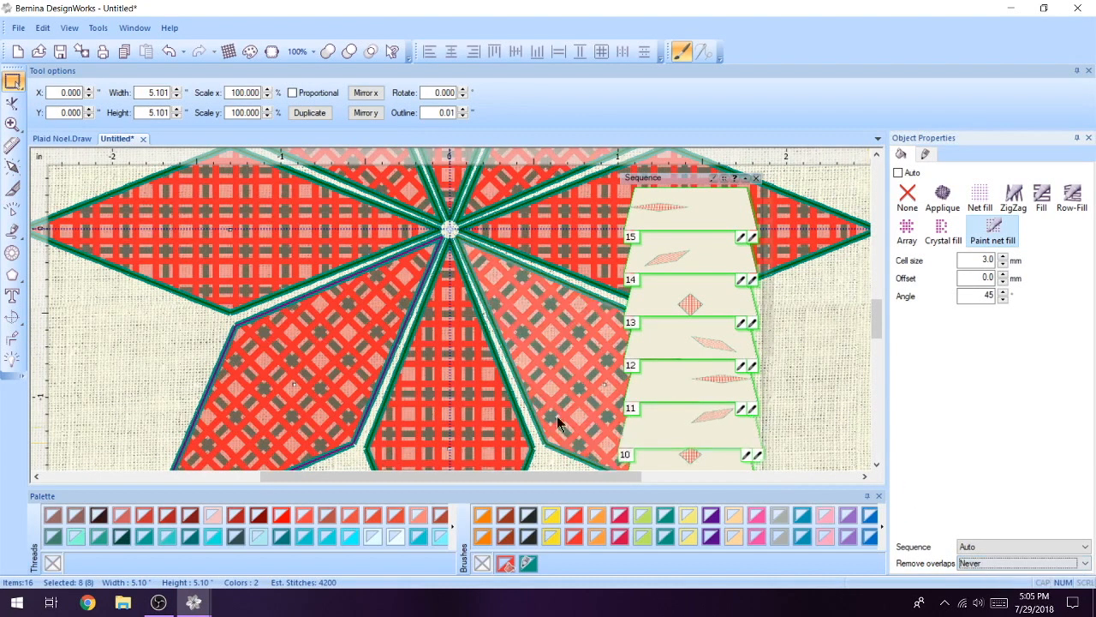
{"action": "left_click", "coordinate": [150, 354]}
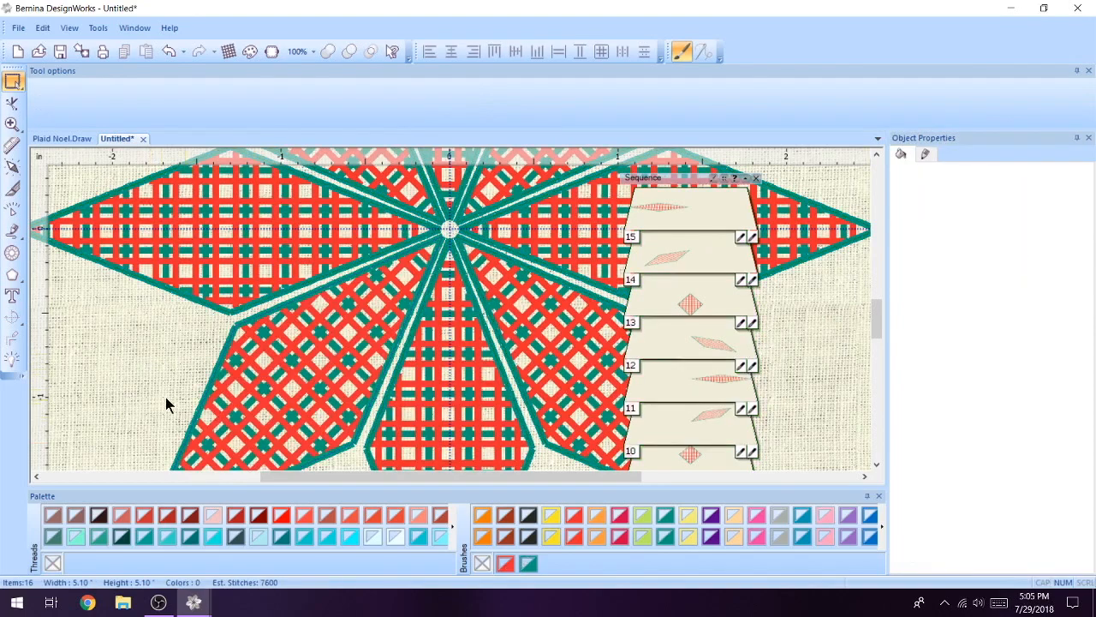
{"action": "scroll", "coordinate": [108, 376], "scroll_direction": "down", "scroll_amount": 4}
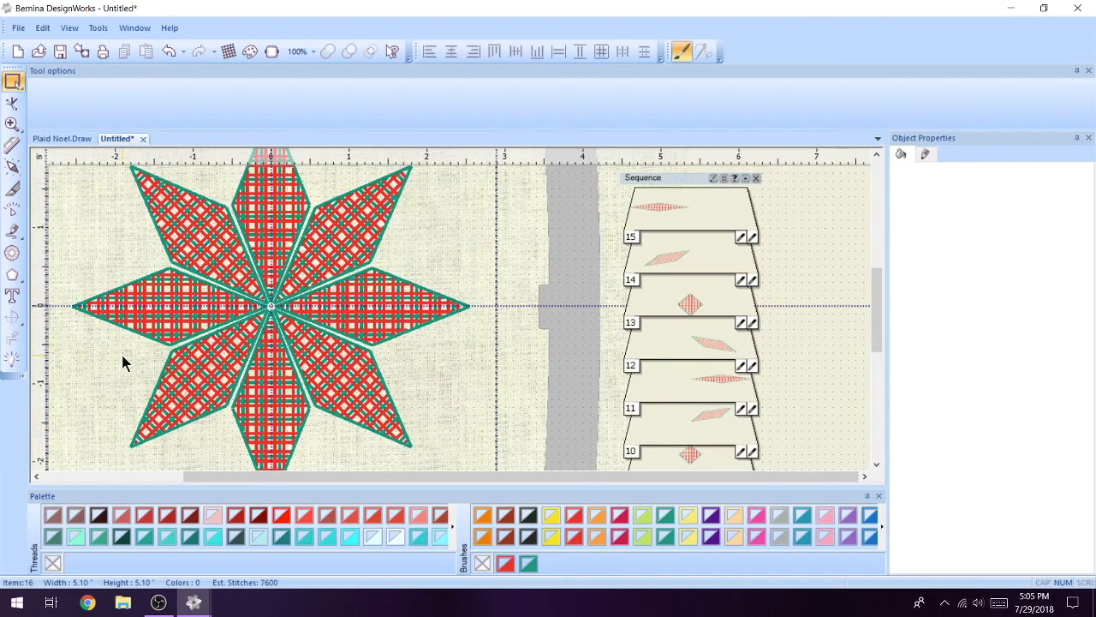
Save the design as "8 Point Plaid Star" in the Playing with Plaid folder.
{"action": "left_click", "coordinate": [18, 28]}
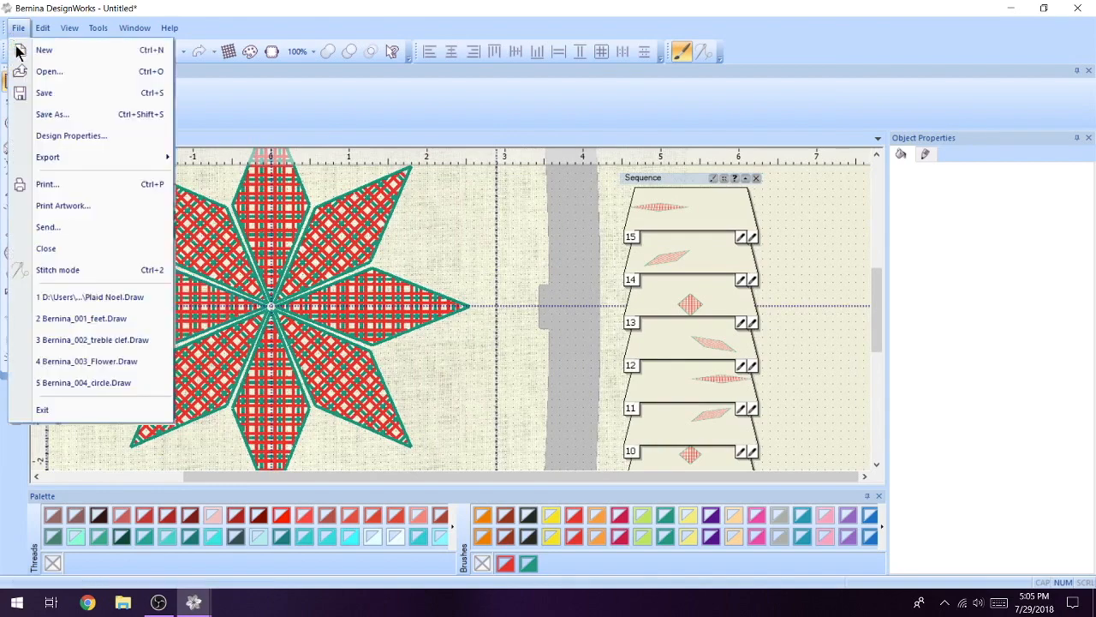
{"action": "left_click", "coordinate": [47, 116]}
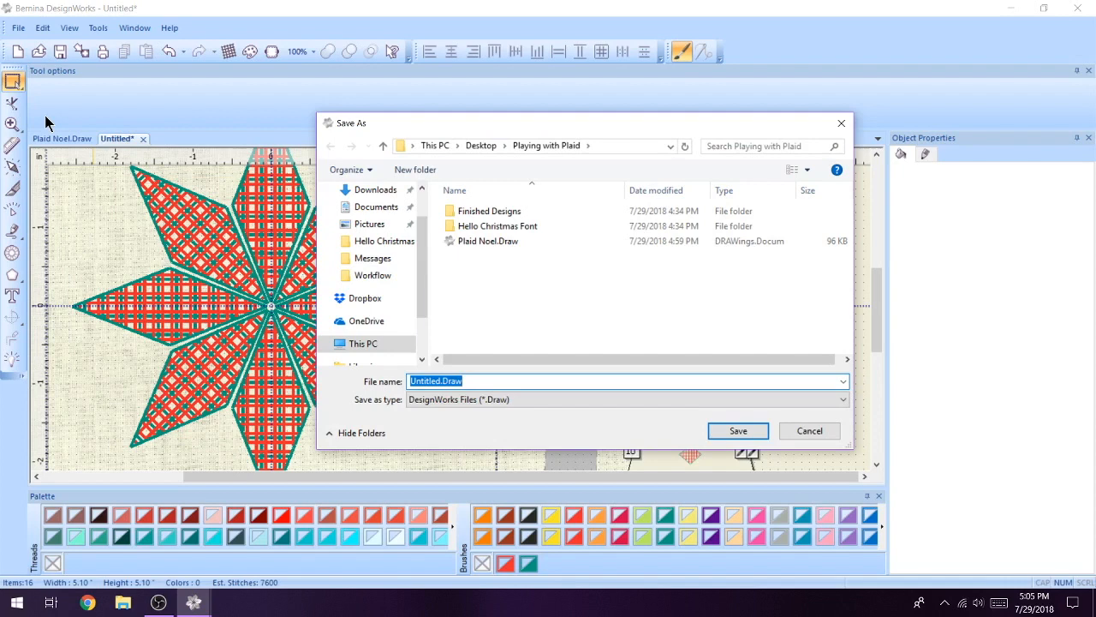
{"action": "type", "text": "8 Point "}
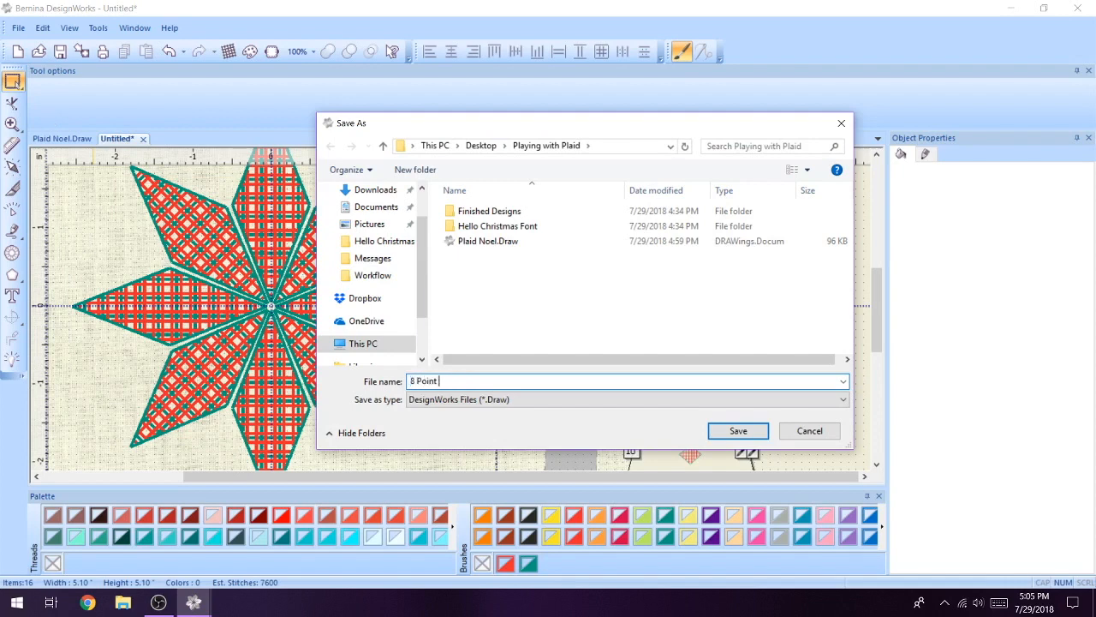
{"action": "type", "text": "Plaid Star"}
{"action": "key", "text": "Return"}
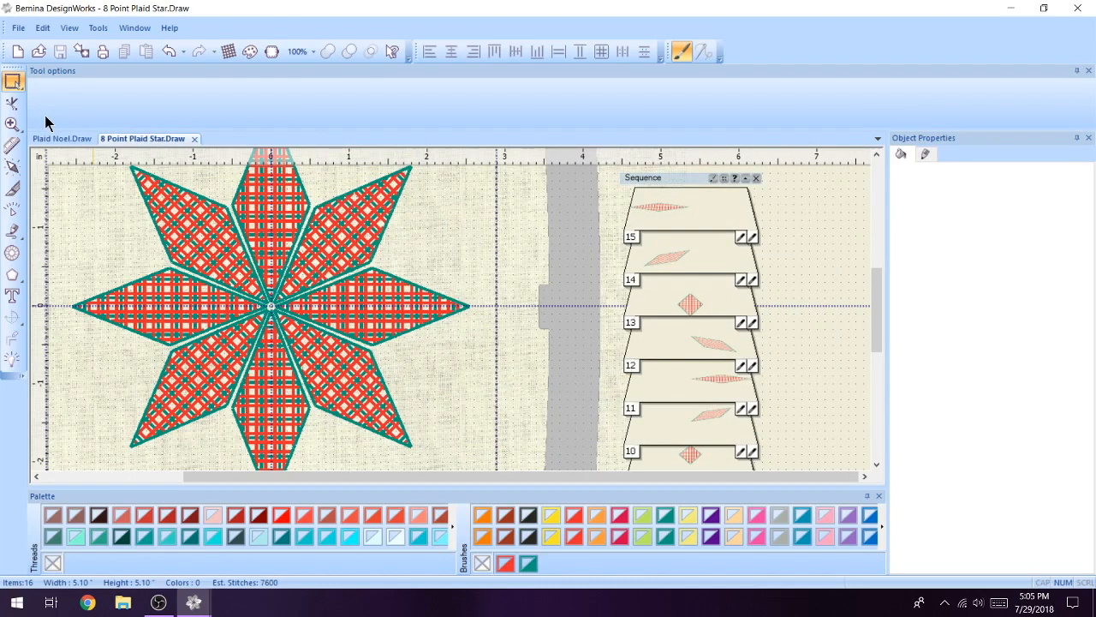
Create a new design as a new graphic, keeping the default fabric and the BERNINA Midi Hoop, 165 x 265, #93.
{"action": "left_click", "coordinate": [18, 27]}
{"action": "left_click", "coordinate": [30, 49]}
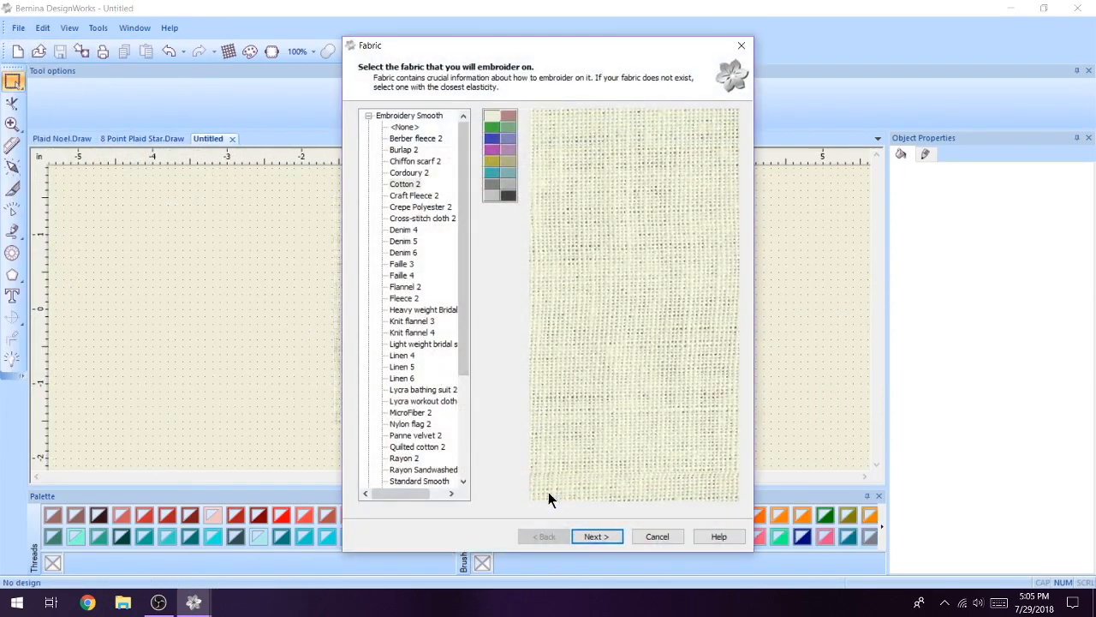
{"action": "left_click", "coordinate": [584, 530]}
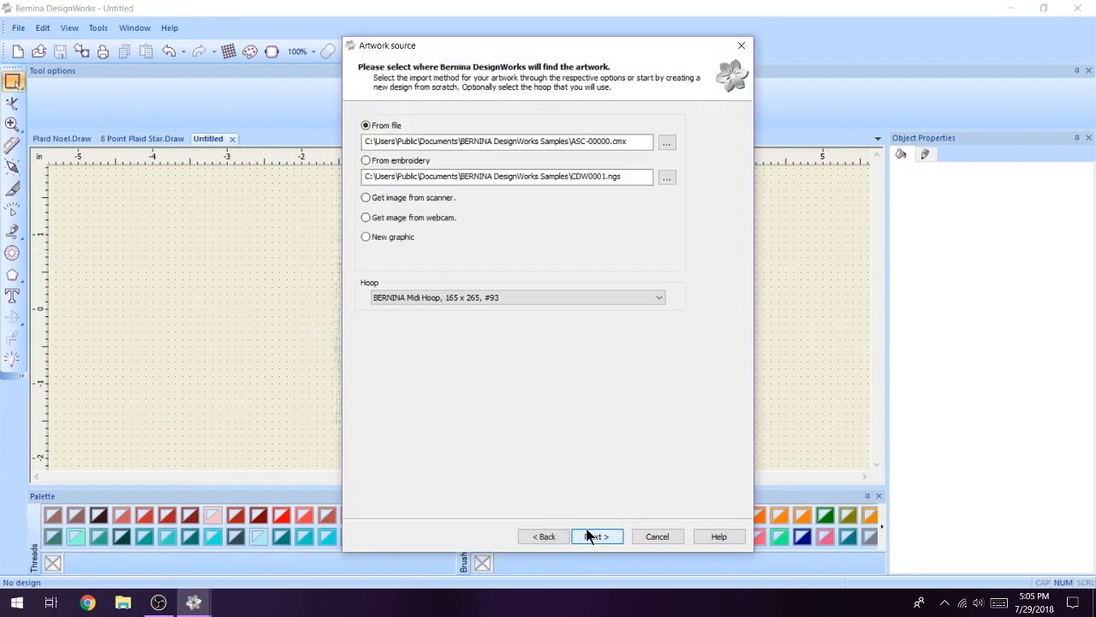
{"action": "left_click", "coordinate": [389, 239]}
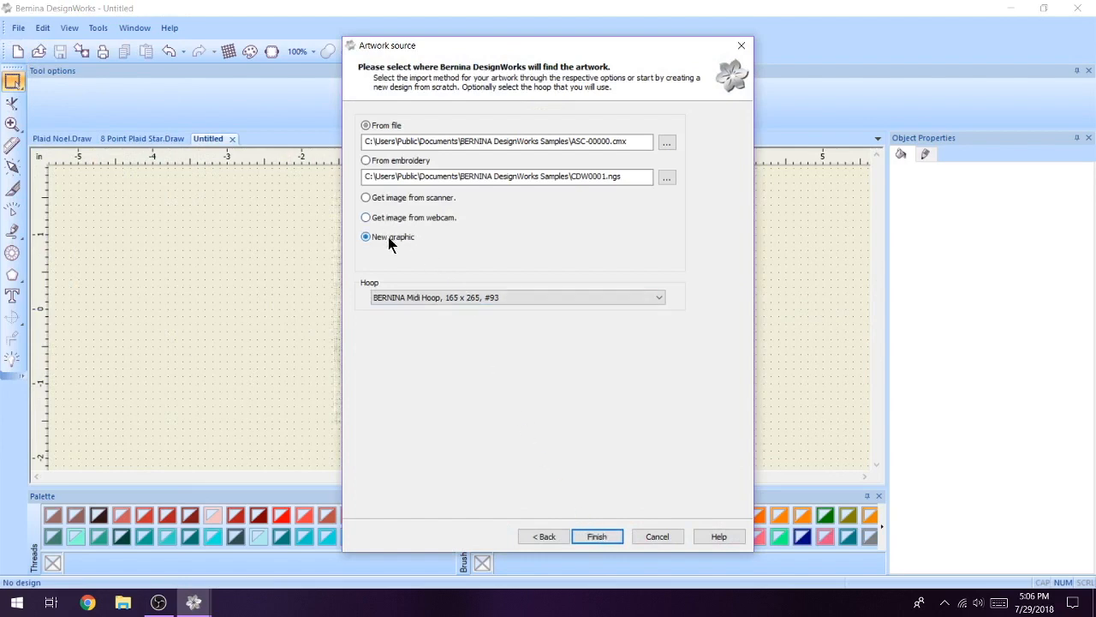
{"action": "left_click", "coordinate": [597, 536]}
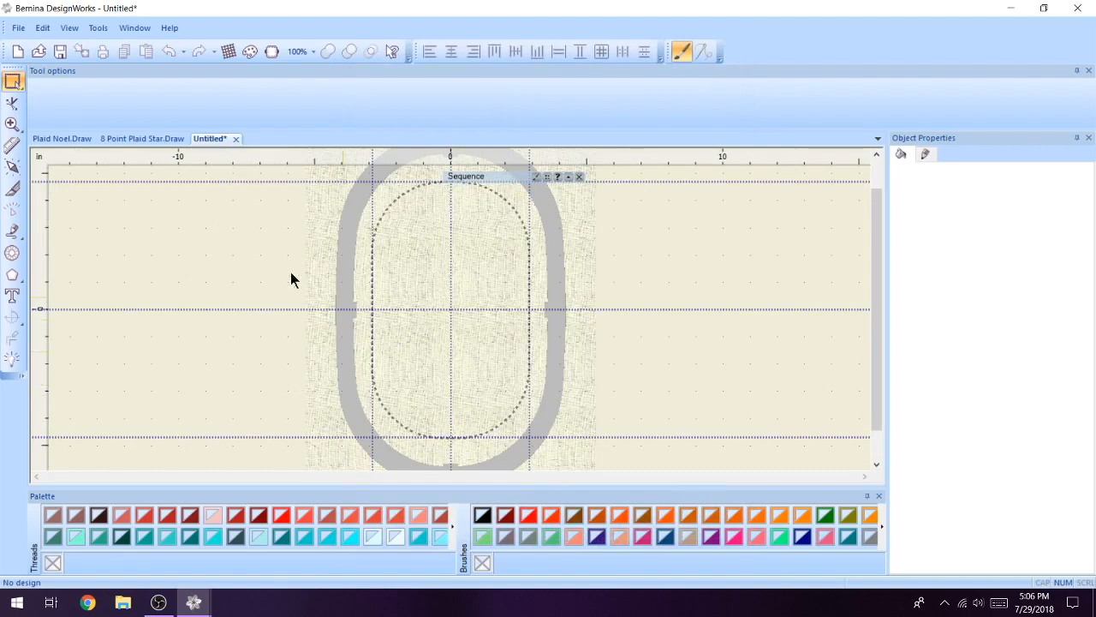
Draw a four-sided polygon as a diamond about 2.48 in wide and 4.11 in high near the hoop's center.
{"action": "left_click", "coordinate": [8, 282]}
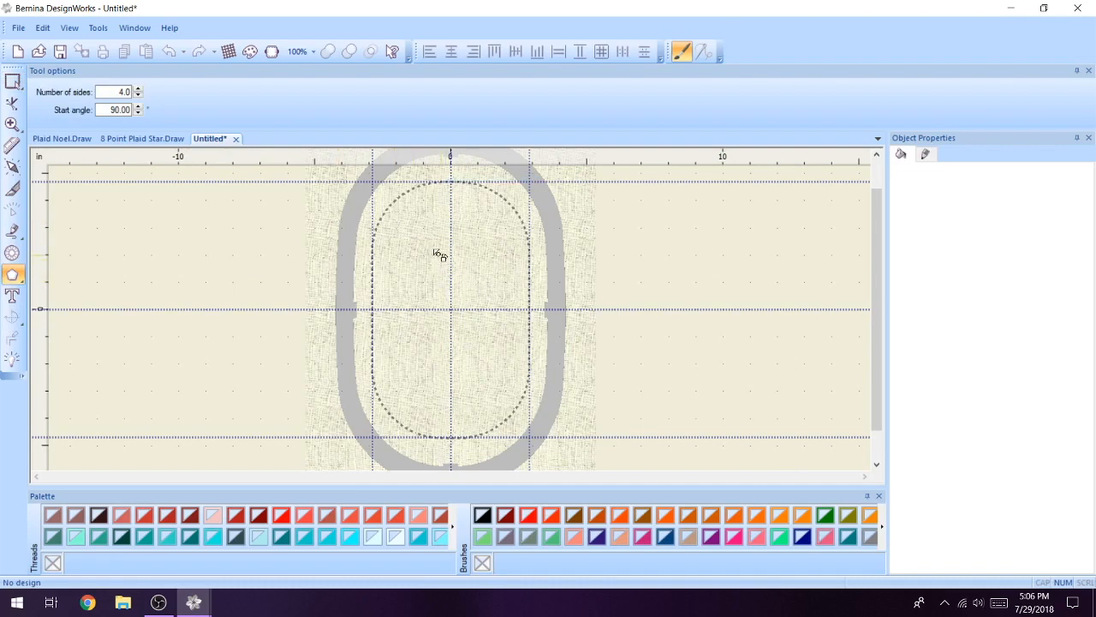
{"action": "left_click_drag", "start_coordinate": [417, 233], "coordinate": [490, 349]}
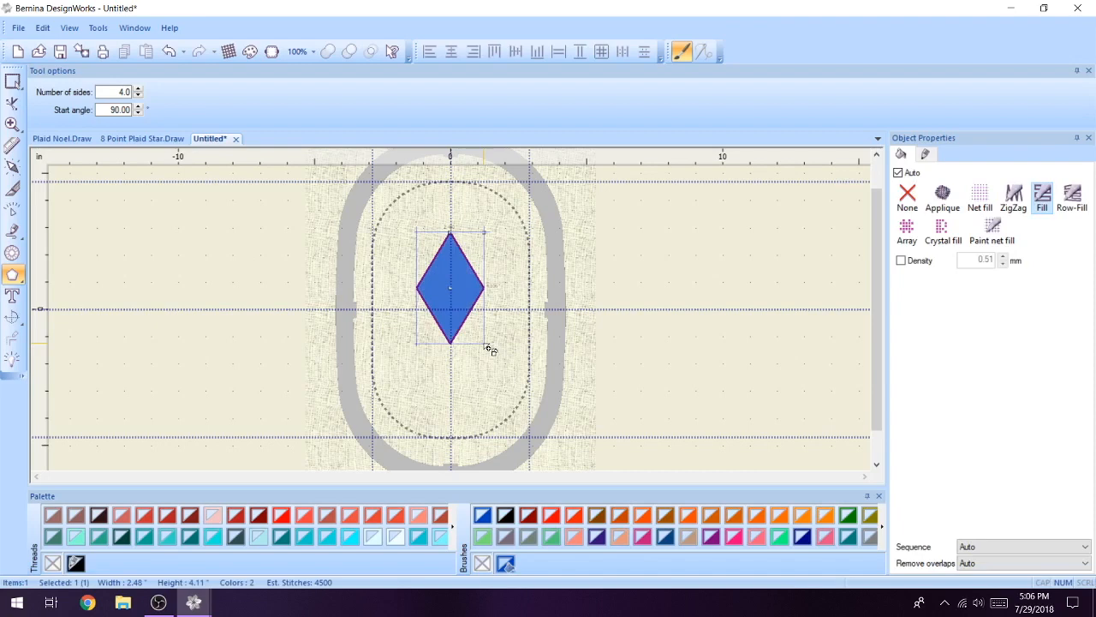
{"action": "key", "text": "space"}
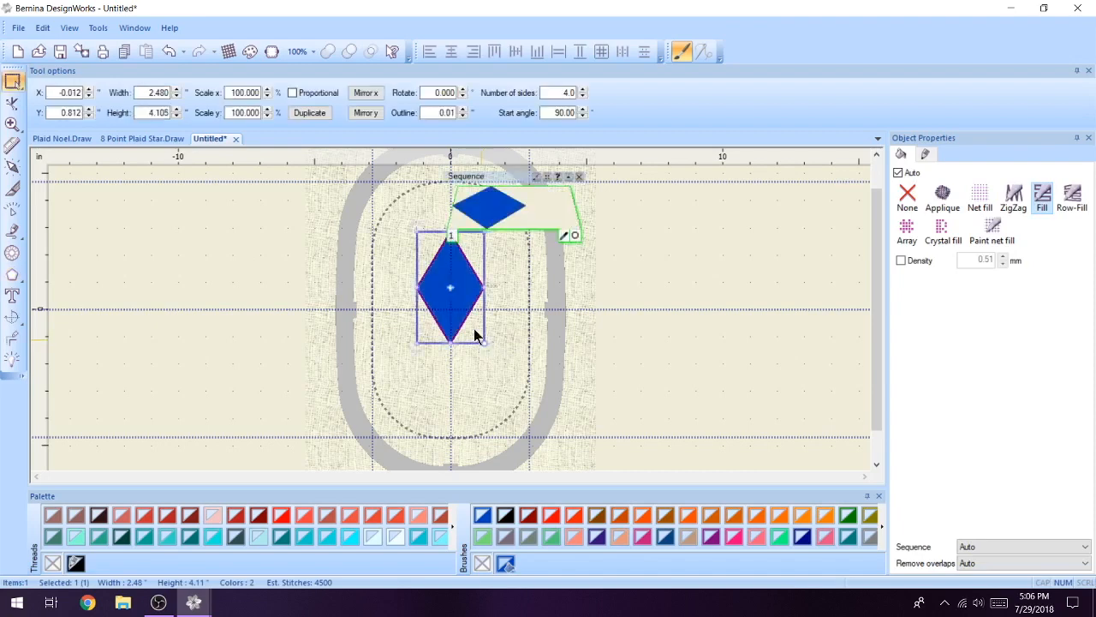
Position the diamond at X 0 and Y 1.55 in.
{"action": "left_click", "coordinate": [54, 96]}
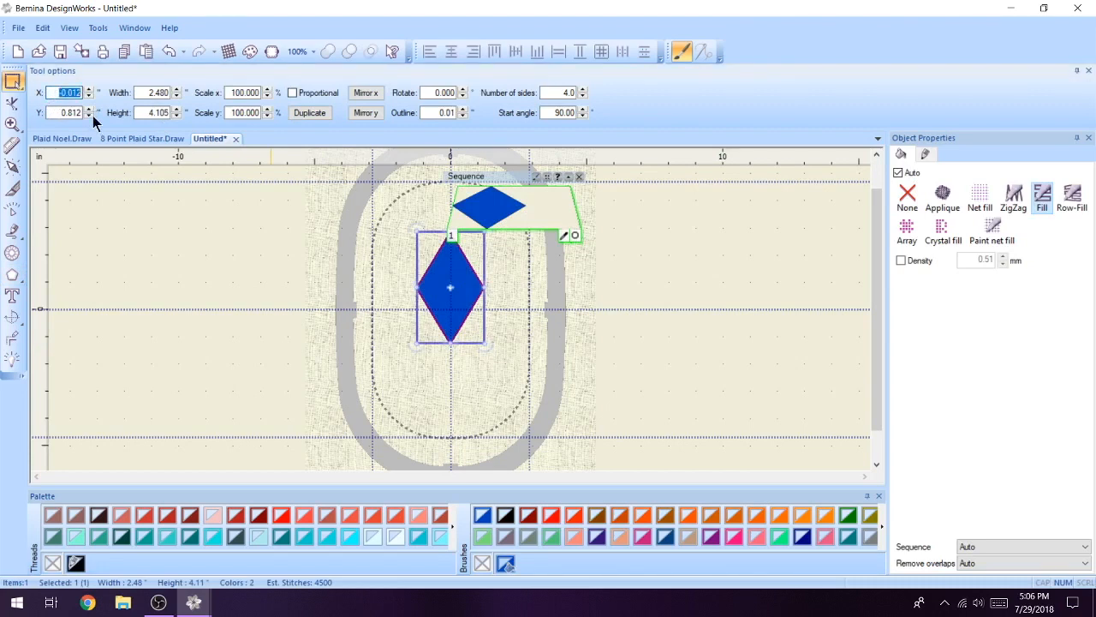
{"action": "type", "text": "0"}
{"action": "key", "text": "Tab"}
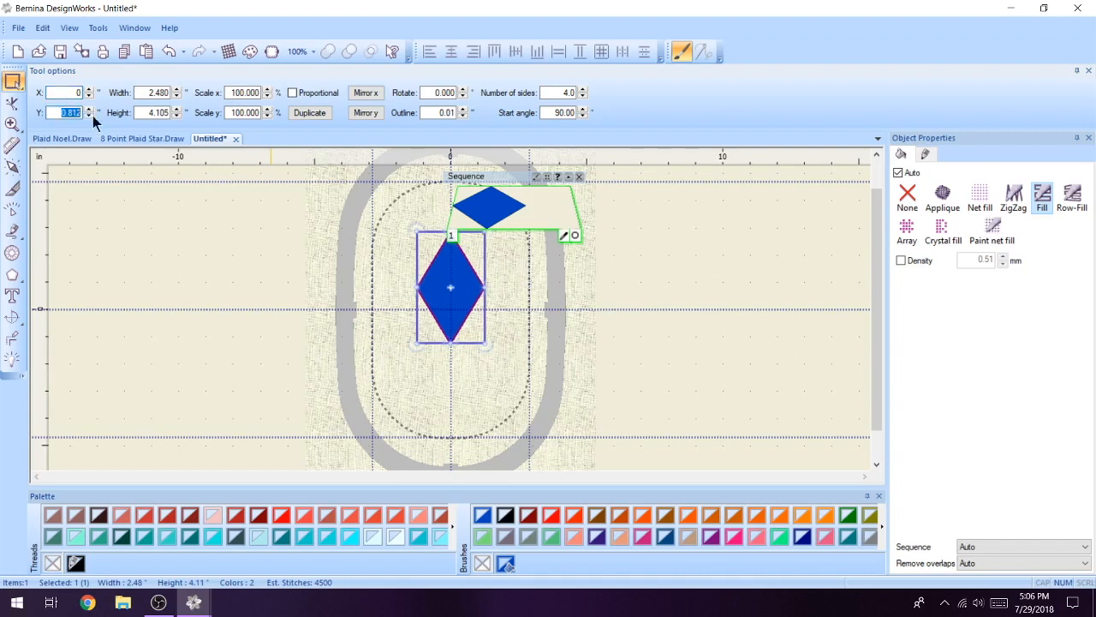
{"action": "type", "text": "1.55"}
{"action": "key", "text": "Tab"}
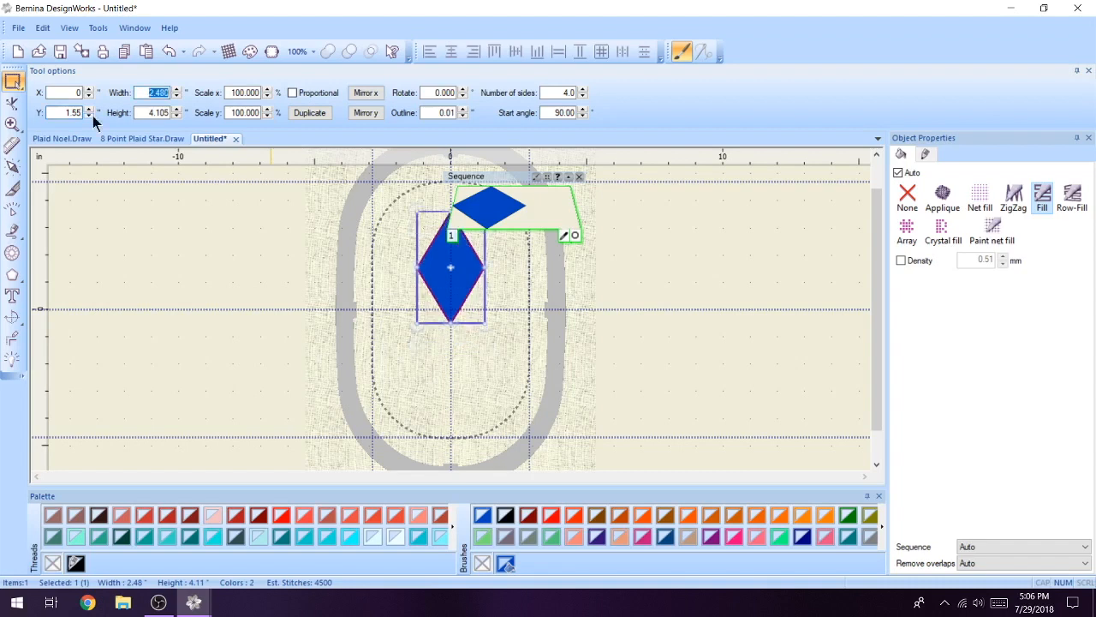
Resize the diamond to 1.5 in wide and 3 in high.
{"action": "type", "text": "1.5"}
{"action": "key", "text": "Tab"}
{"action": "type", "text": "3"}
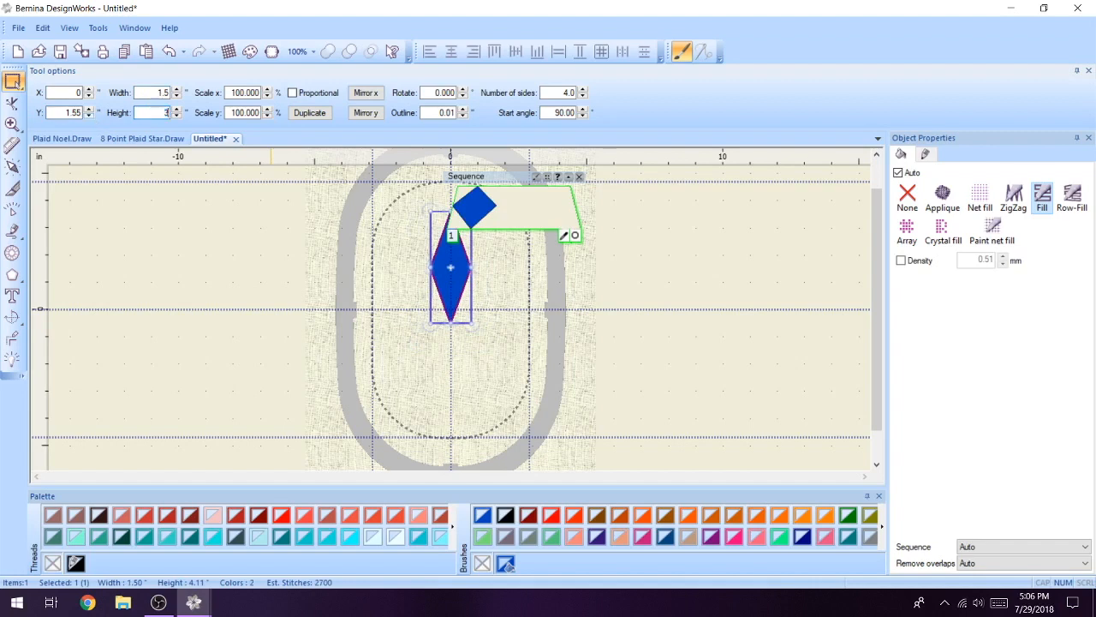
{"action": "key", "text": "Return"}
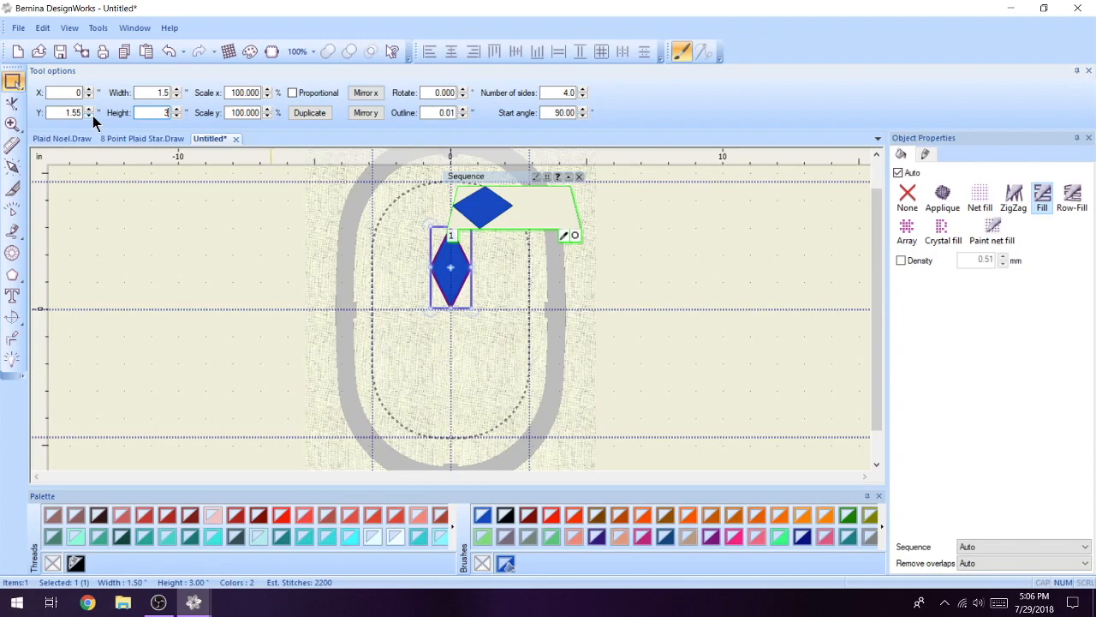
Apply a net fill to the diamond and switch the threads palette to ACKERMANN ISACORD.
{"action": "left_click", "coordinate": [974, 202]}
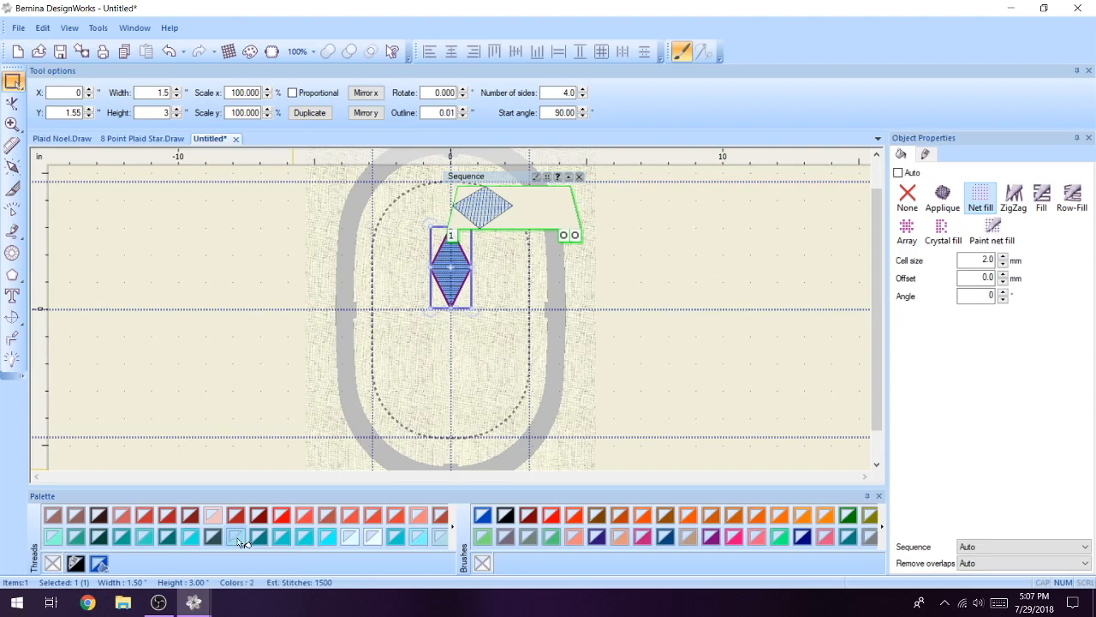
{"action": "left_click", "coordinate": [249, 53]}
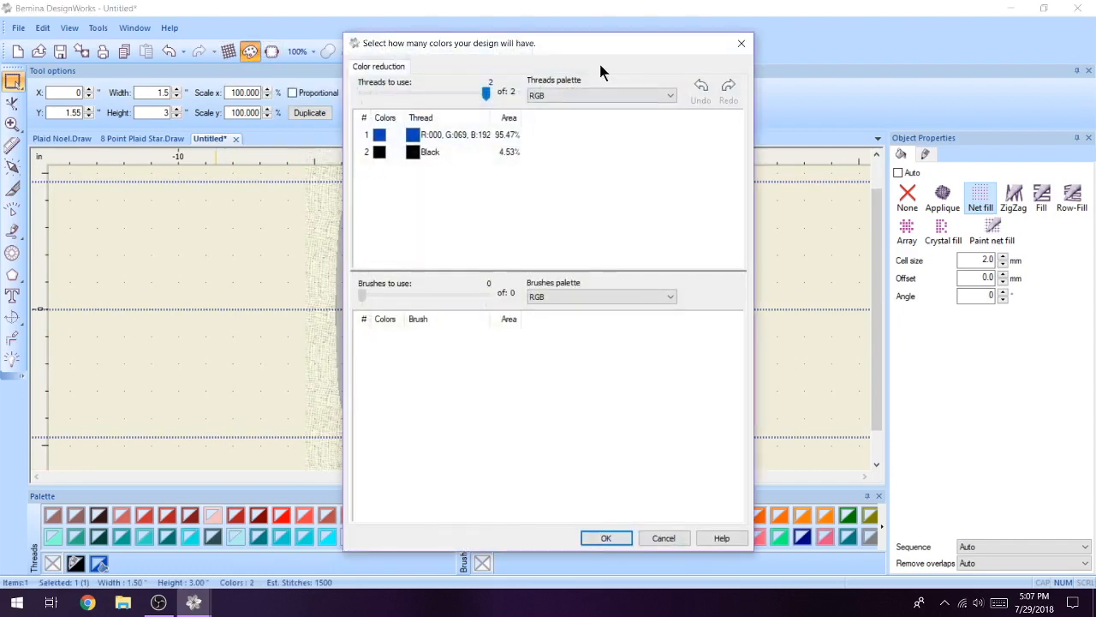
{"action": "left_click", "coordinate": [617, 97]}
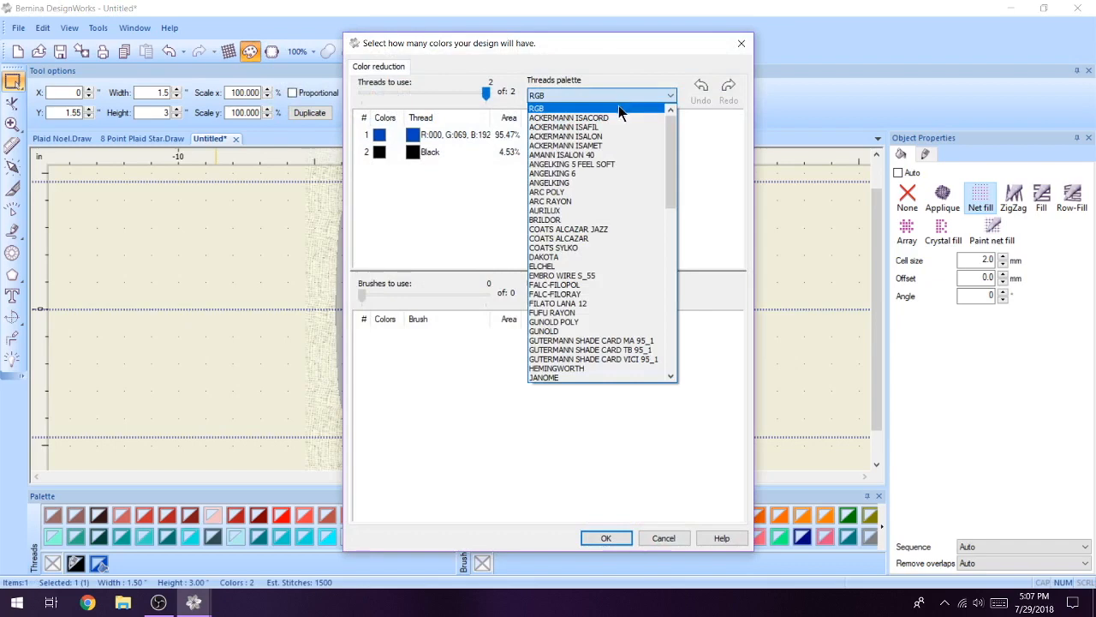
{"action": "left_click", "coordinate": [619, 118]}
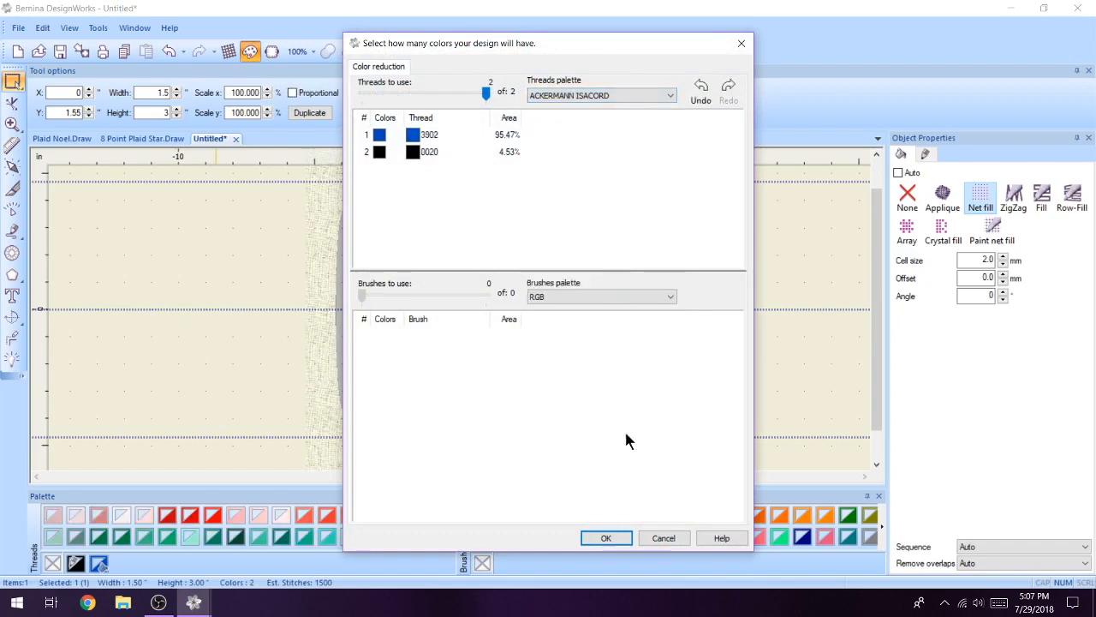
{"action": "left_click", "coordinate": [610, 538]}
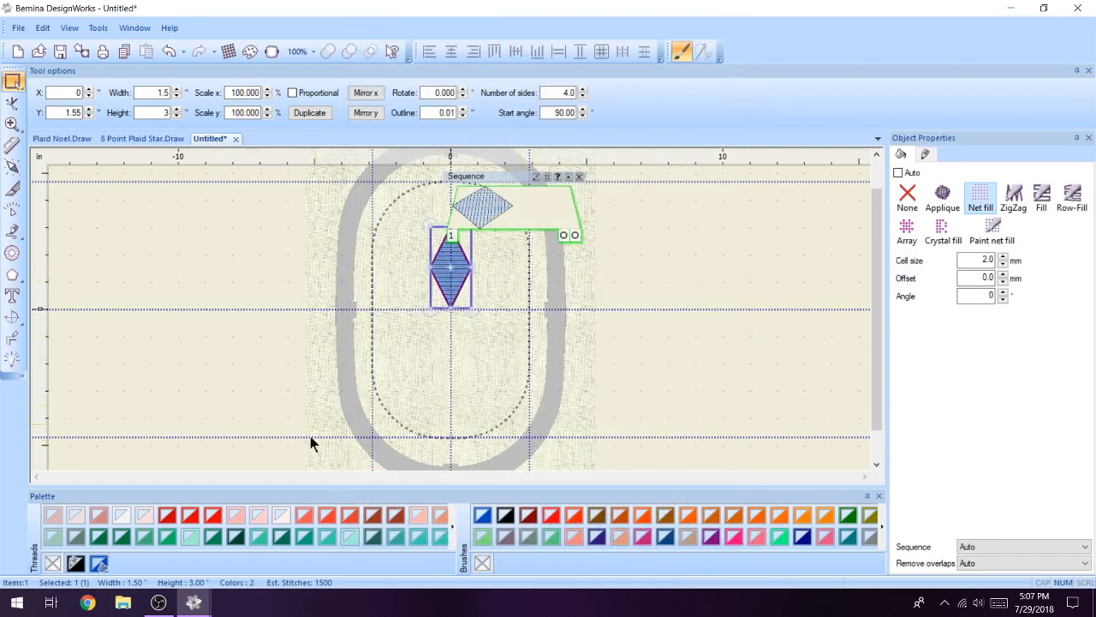
Color the diamond's fill and outline with green thread 5324 and set the net fill cell size to 2.5 mm.
{"action": "left_click", "coordinate": [243, 541]}
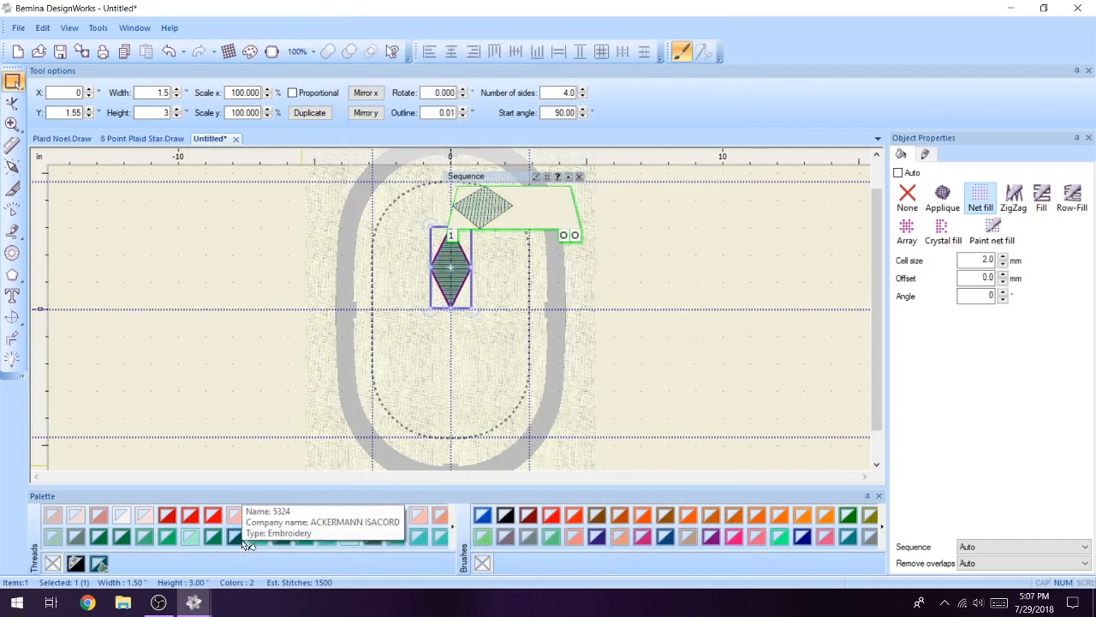
{"action": "left_click", "coordinate": [244, 542]}
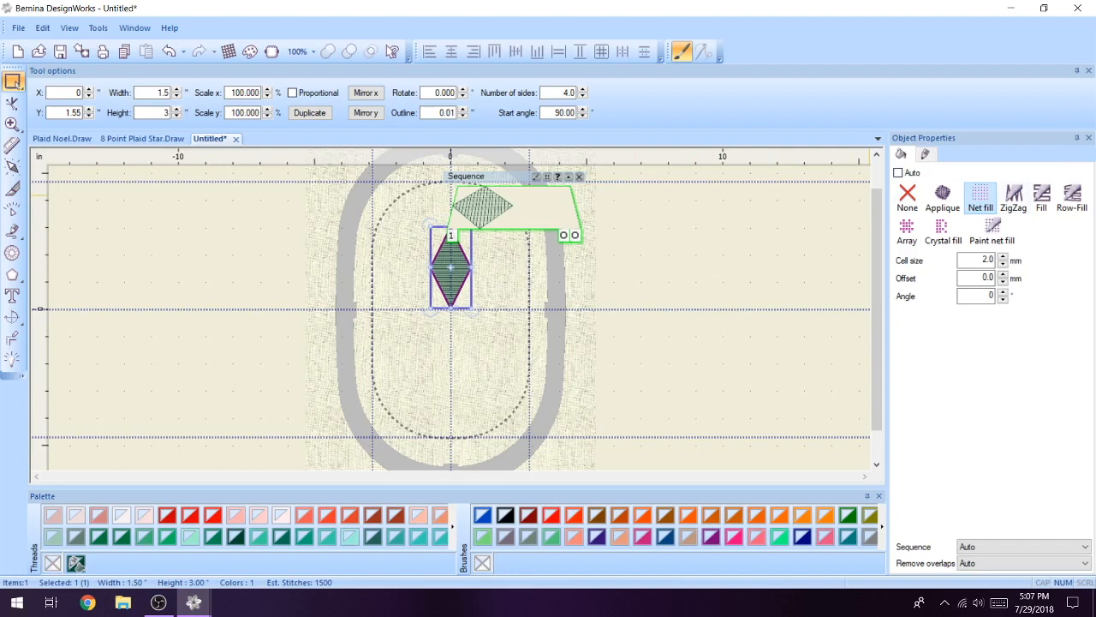
{"action": "double_click", "coordinate": [985, 260]}
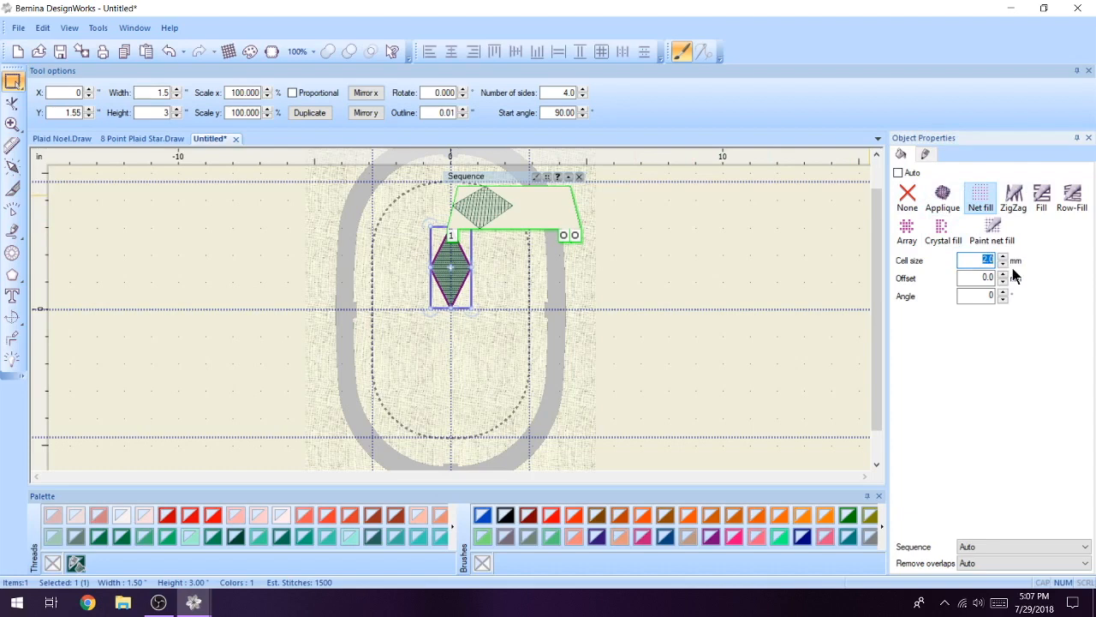
{"action": "type", "text": "2.5"}
{"action": "key", "text": "Return"}
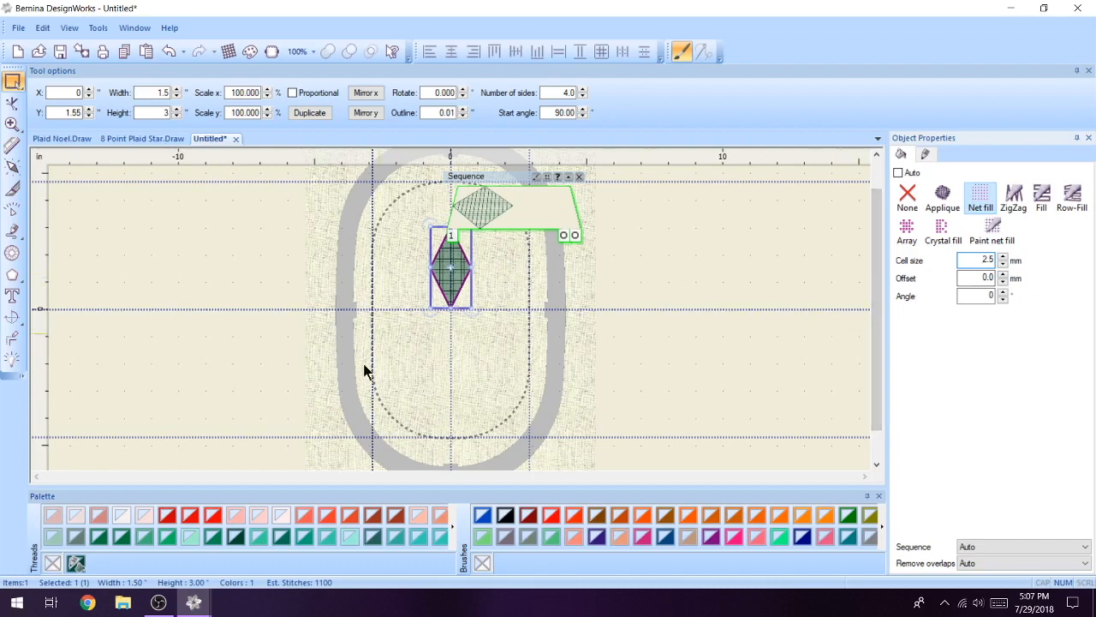
Change the diamond's fill to a red Isacord thread and remove its outline.
{"action": "left_click", "coordinate": [191, 518]}
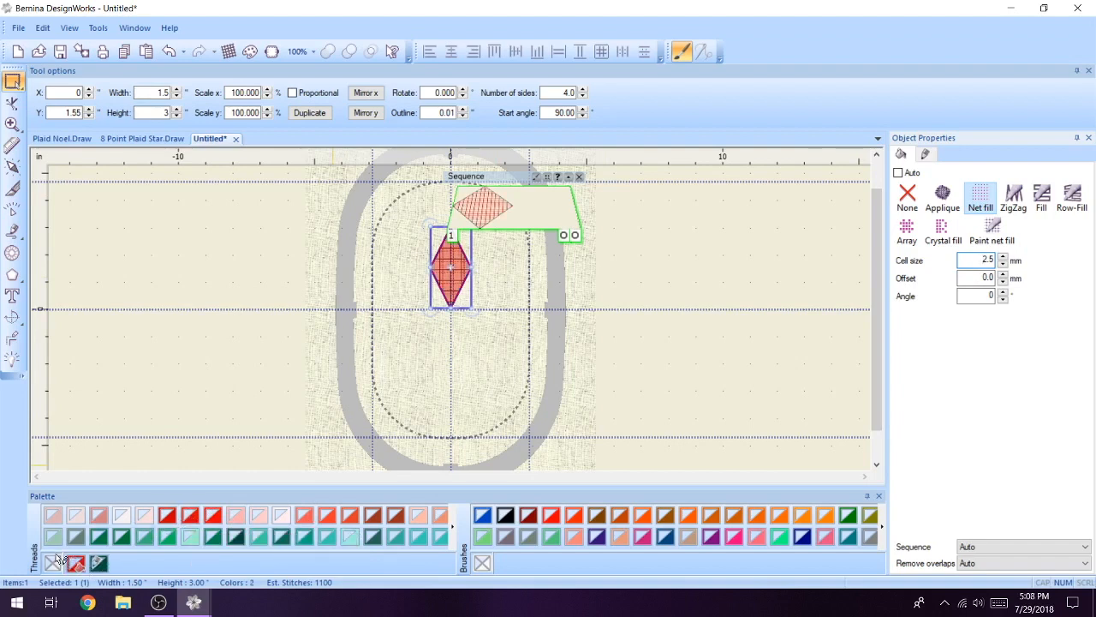
{"action": "left_click", "coordinate": [51, 560]}
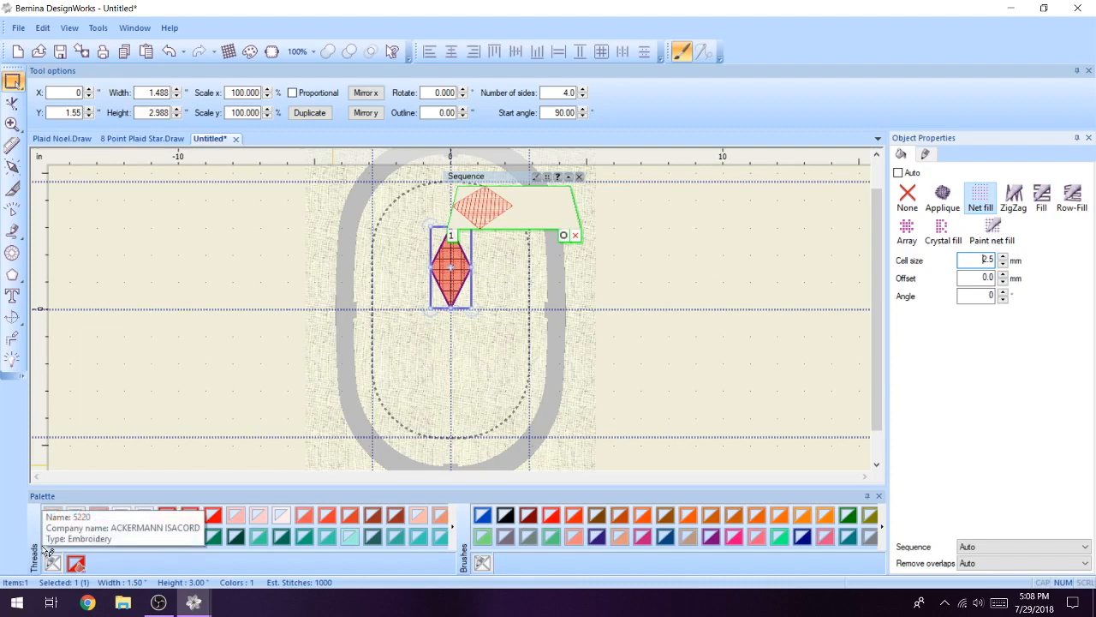
Apply a circular array of six diamonds around the hoop center and move the Sequence window clear of the design.
{"action": "left_click", "coordinate": [11, 319]}
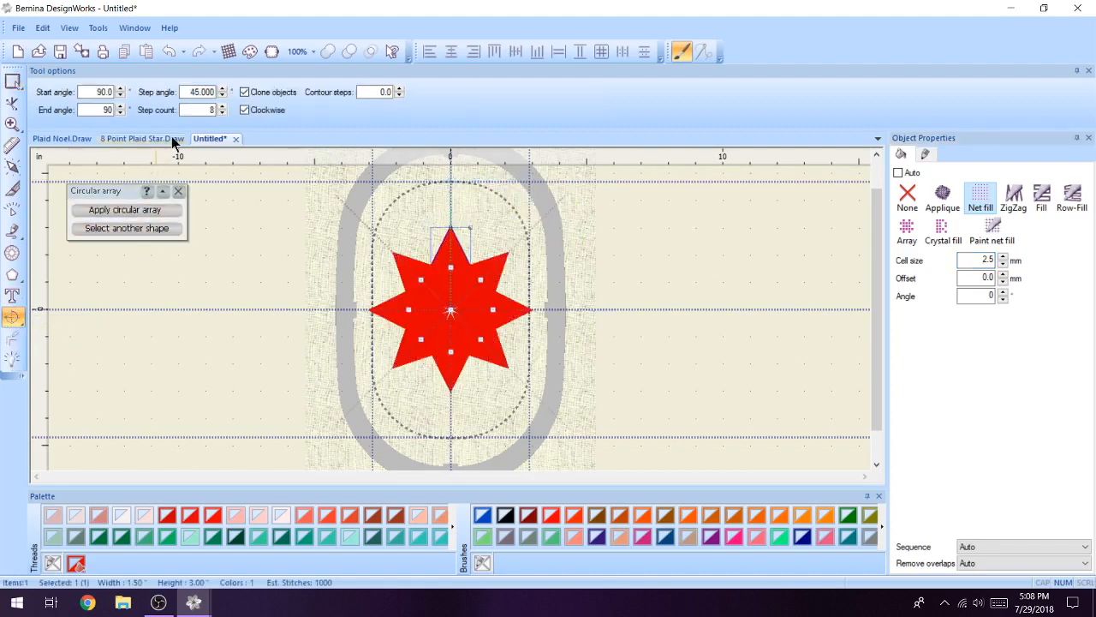
{"action": "left_click", "coordinate": [221, 113]}
{"action": "left_click", "coordinate": [221, 113]}
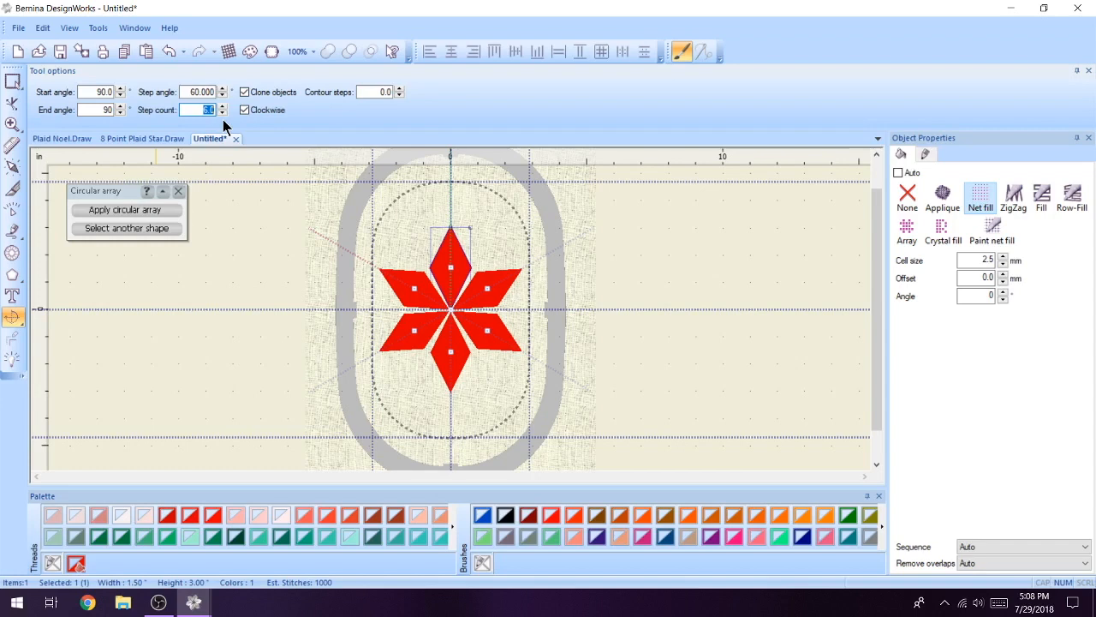
{"action": "left_click", "coordinate": [171, 211]}
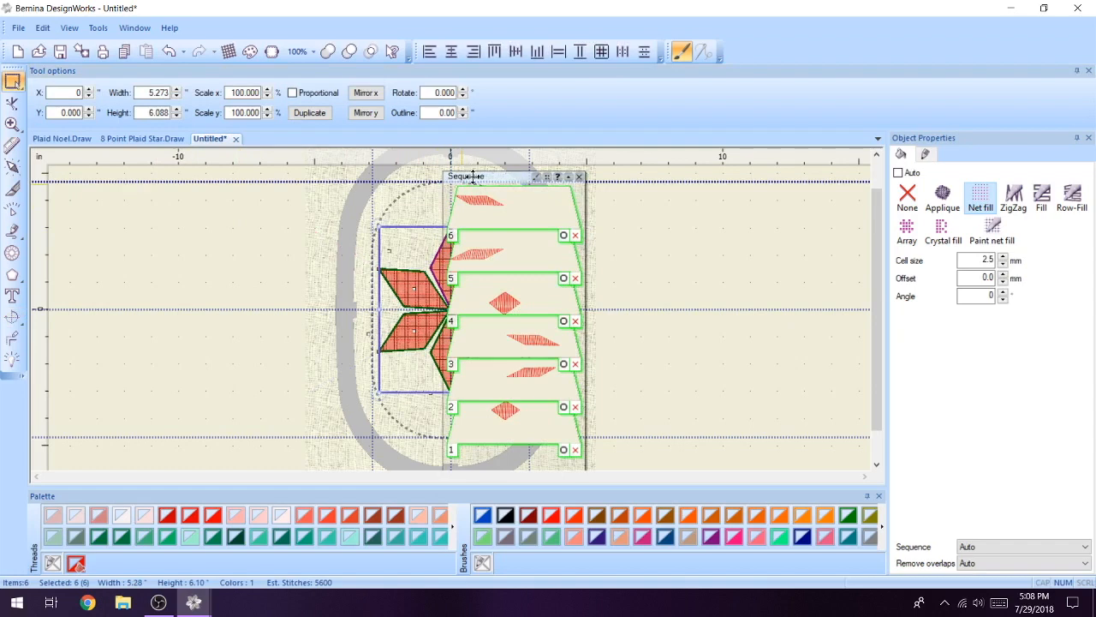
{"action": "left_click_drag", "start_coordinate": [470, 168], "coordinate": [186, 179]}
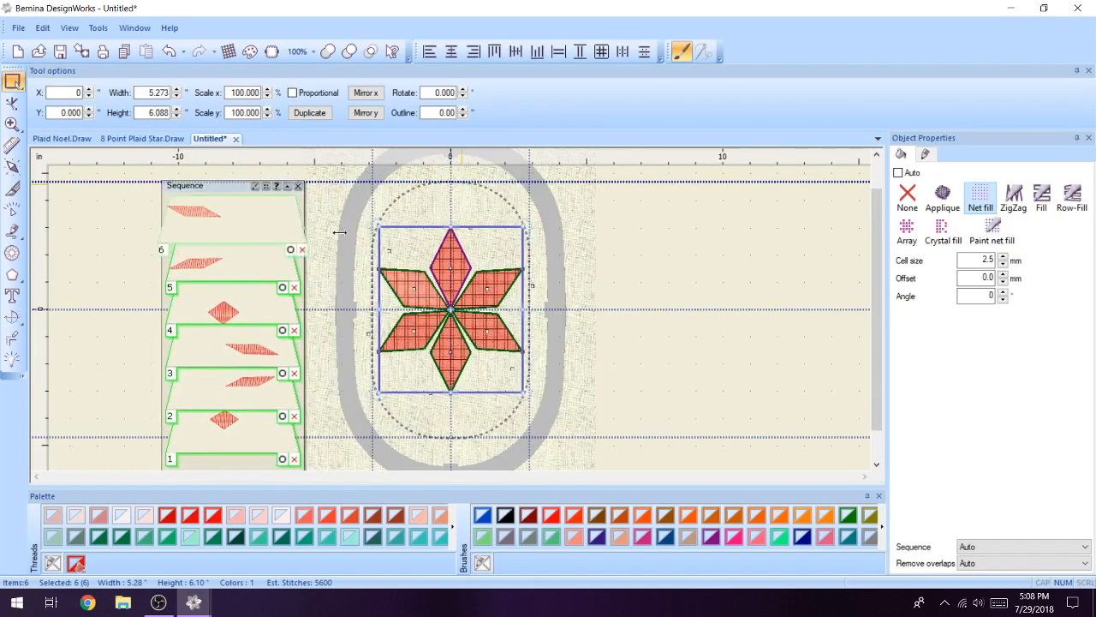
{"action": "left_click", "coordinate": [588, 258]}
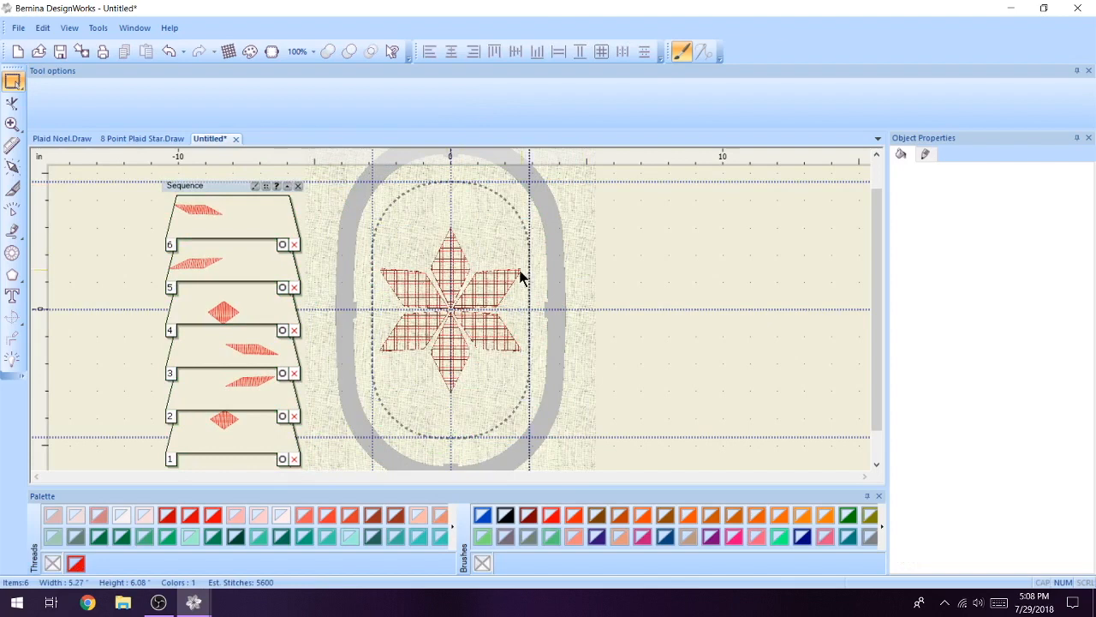
Set the net fill angle to 30 degrees for the upper-right and lower-left diamonds of the star.
{"action": "left_click", "coordinate": [500, 286]}
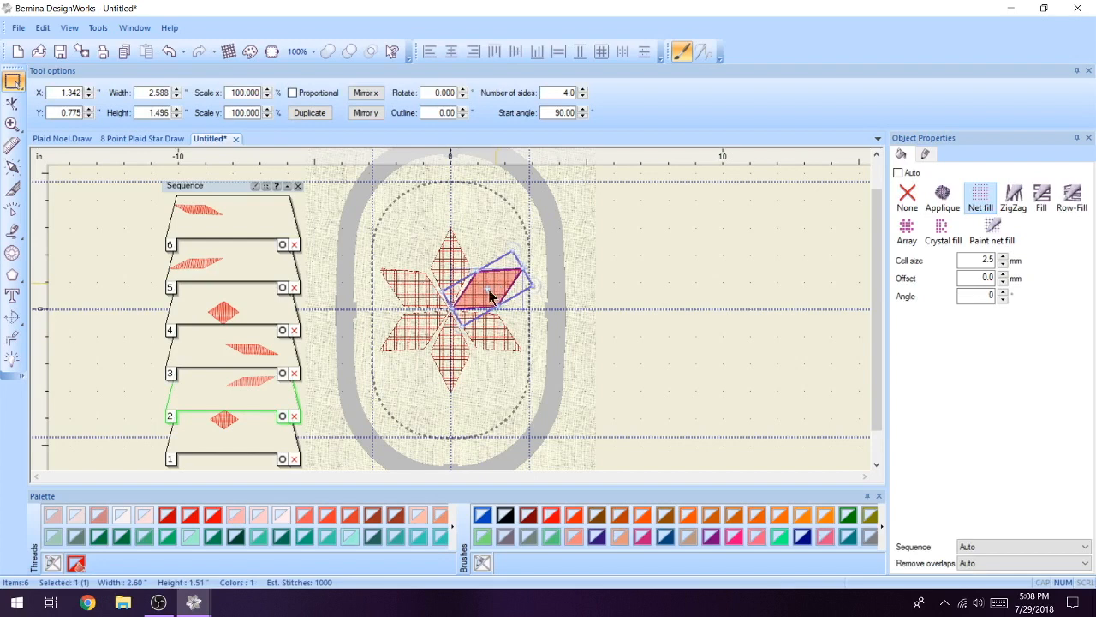
{"action": "left_click", "coordinate": [412, 329], "text": "shift"}
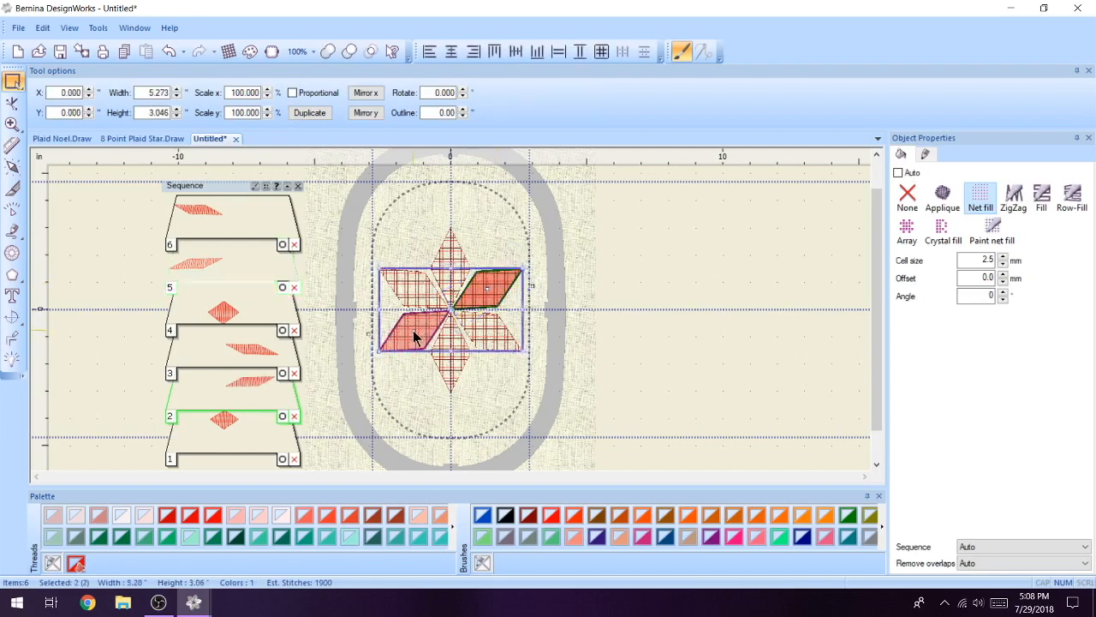
{"action": "double_click", "coordinate": [985, 295]}
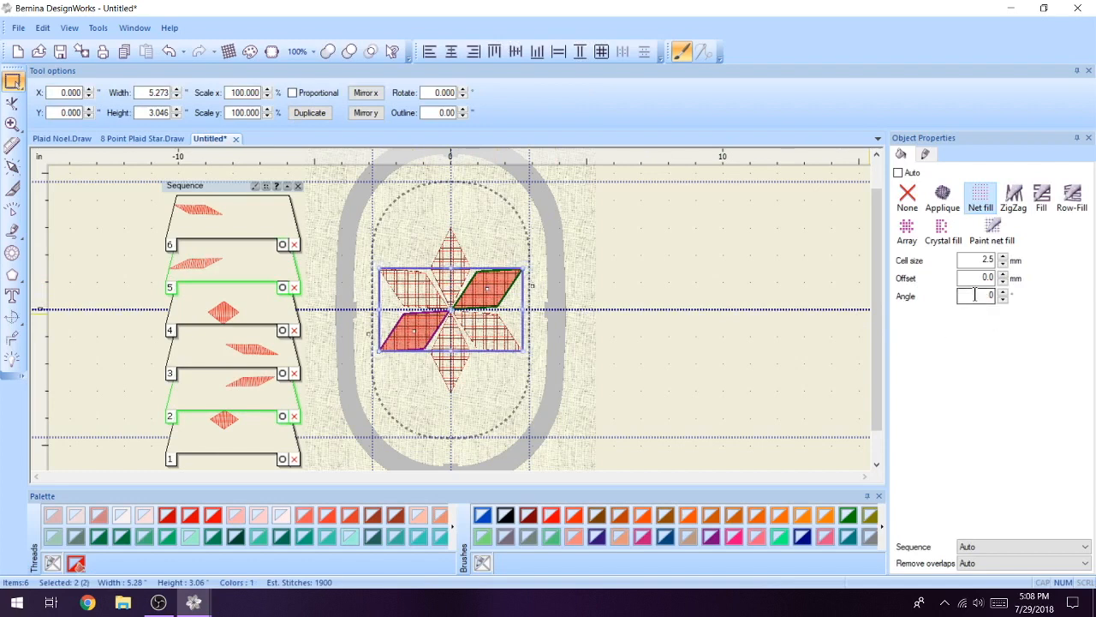
{"action": "type", "text": "30"}
{"action": "key", "text": "Return"}
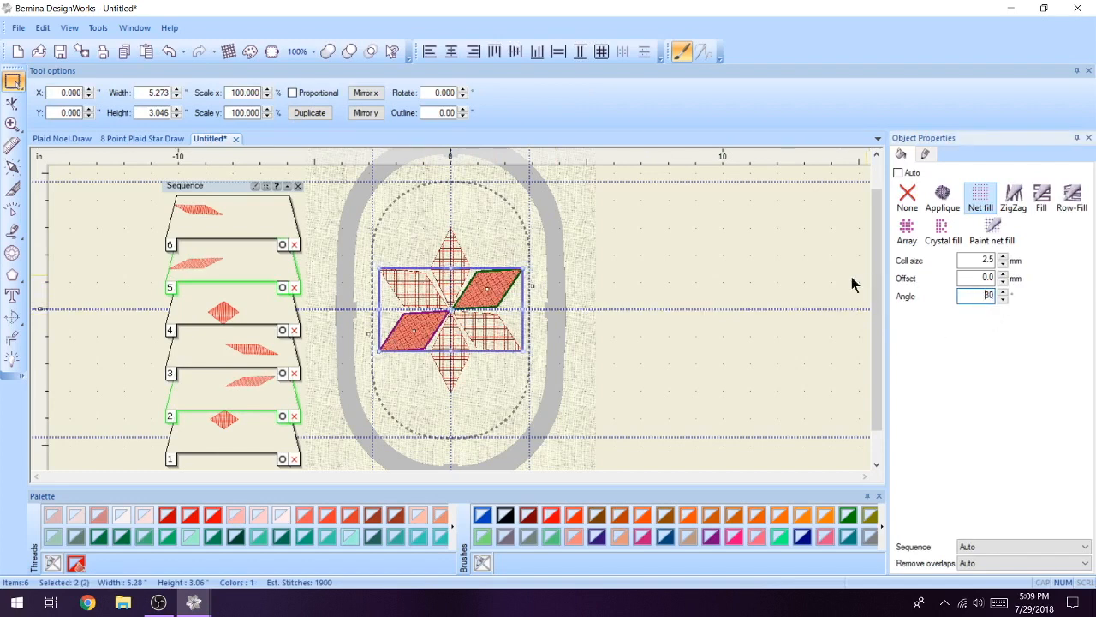
{"action": "left_click", "coordinate": [728, 308]}
Set the net fill angle to 60 degrees for the lower-right and upper-left diamonds of the star.
{"action": "left_click", "coordinate": [485, 324]}
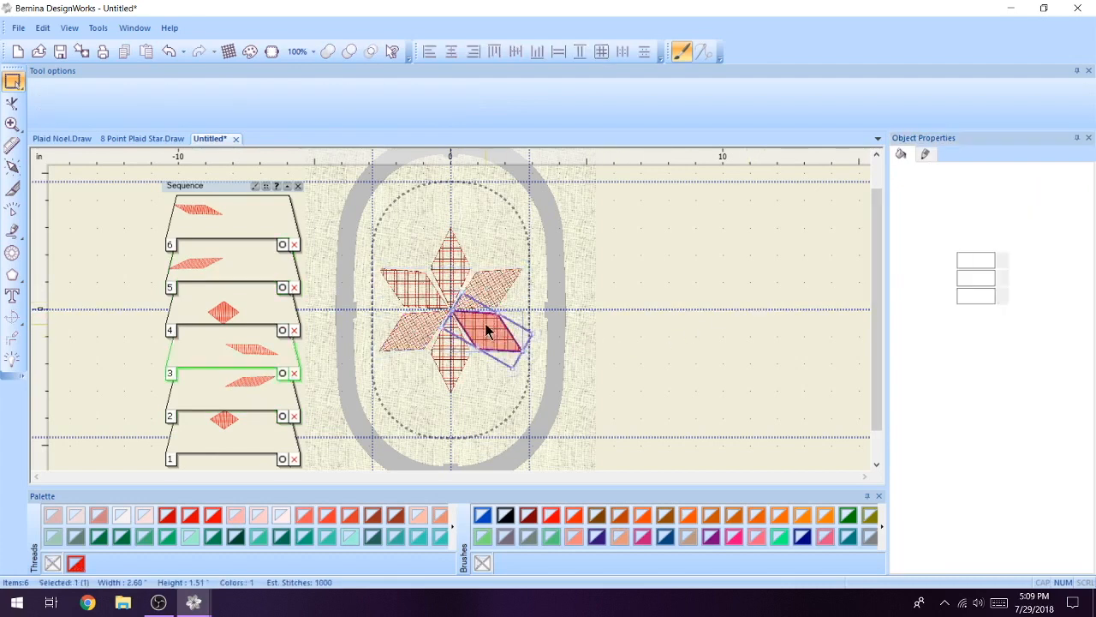
{"action": "left_click", "coordinate": [423, 284], "text": "shift"}
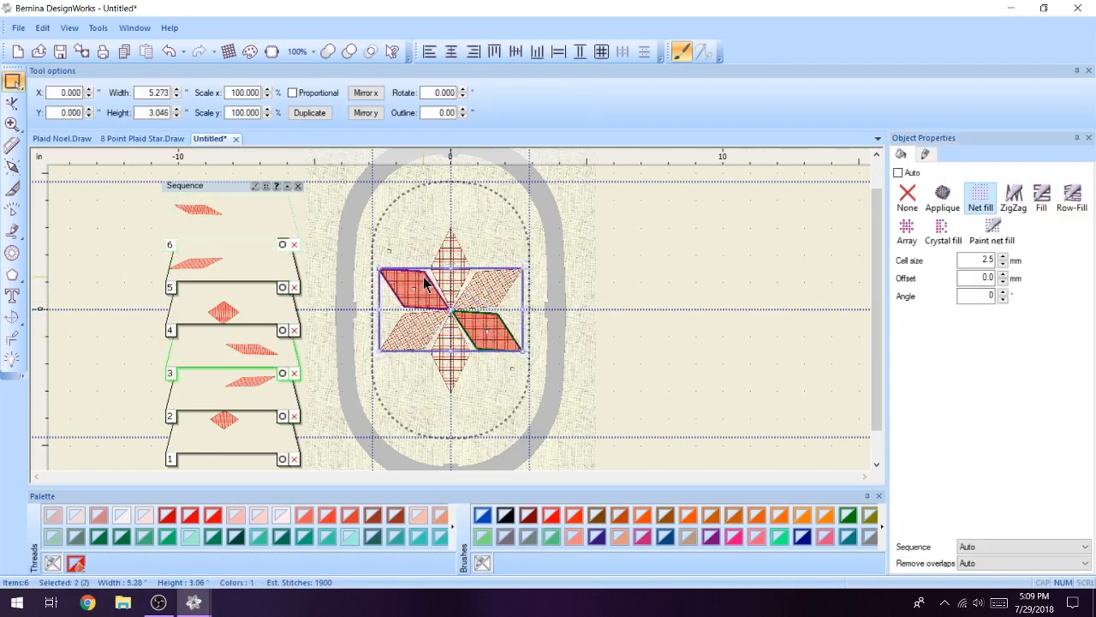
{"action": "double_click", "coordinate": [989, 295]}
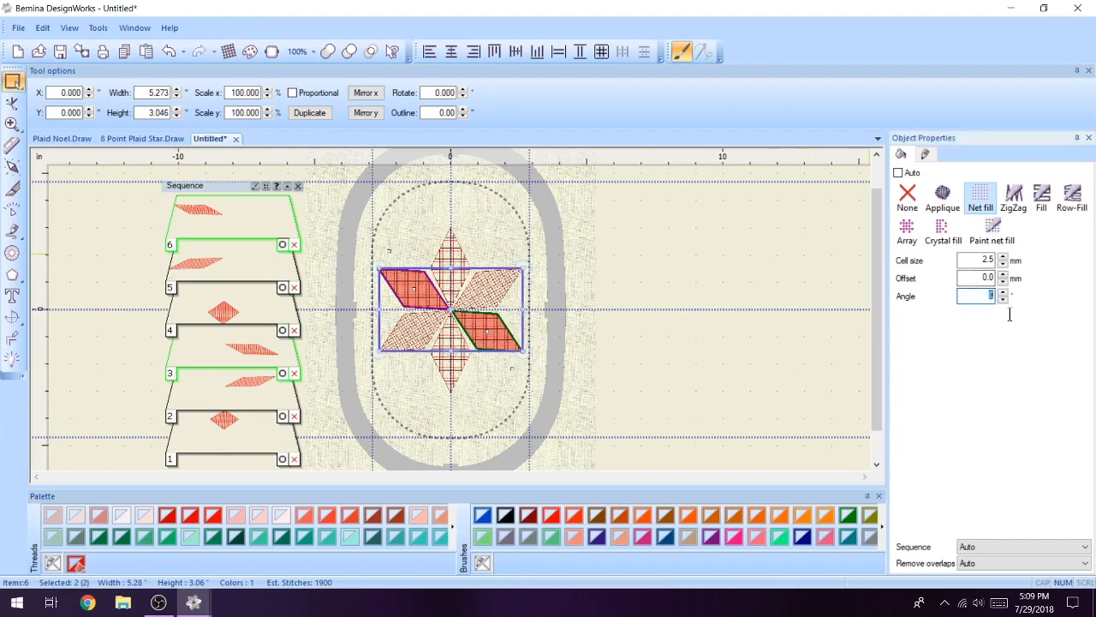
{"action": "type", "text": "60"}
{"action": "key", "text": "Return"}
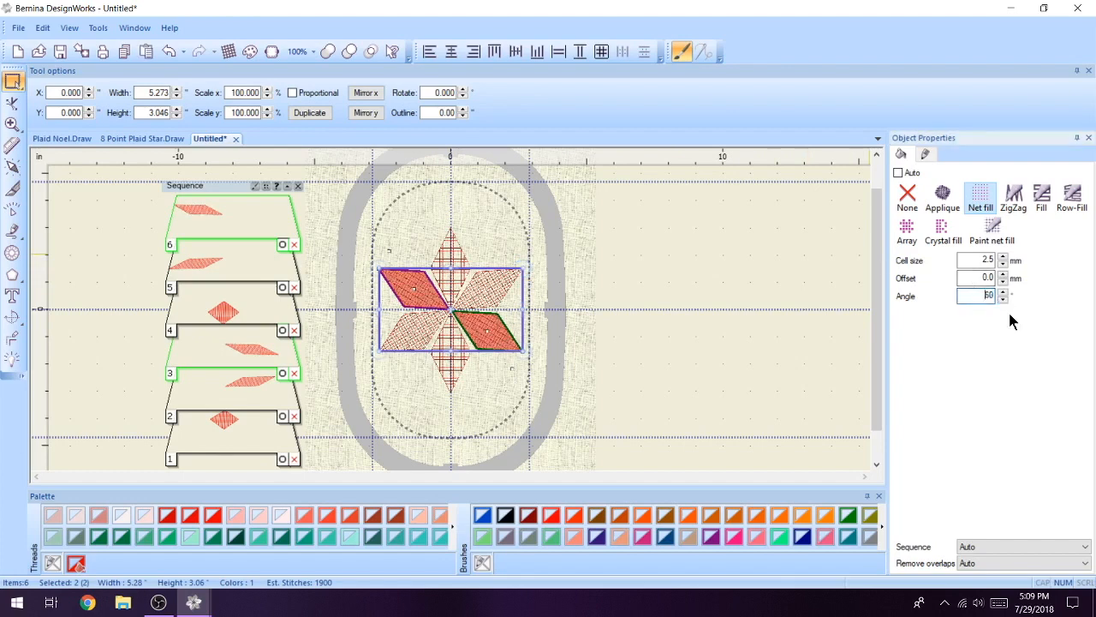
{"action": "left_click", "coordinate": [683, 328]}
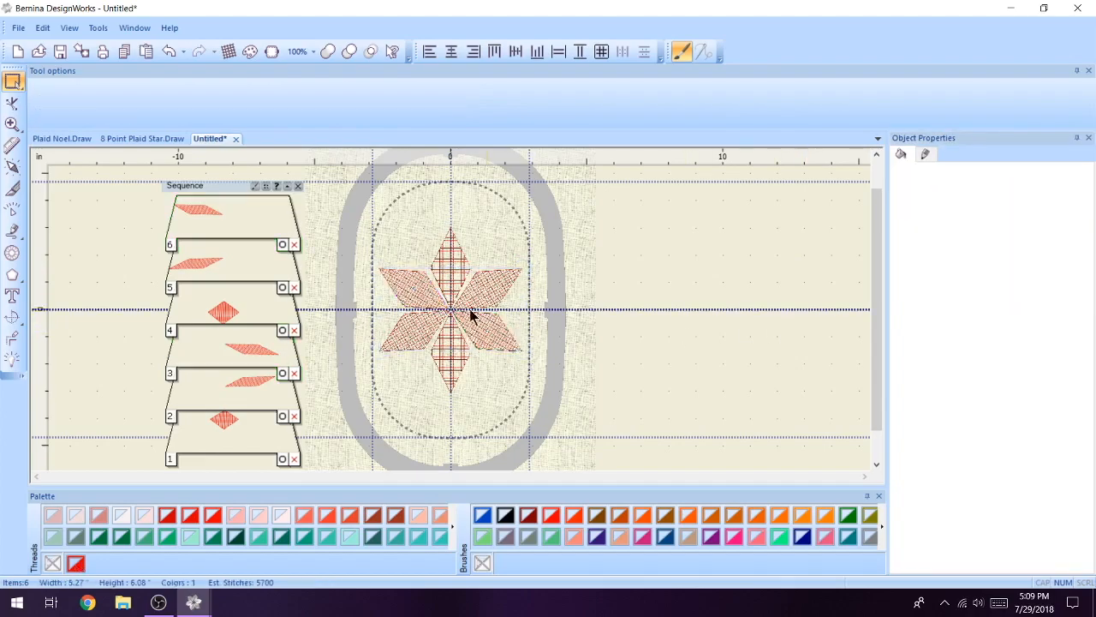
Select all six diamonds and duplicate them in place.
{"action": "scroll", "coordinate": [463, 313], "scroll_direction": "up", "scroll_amount": 5}
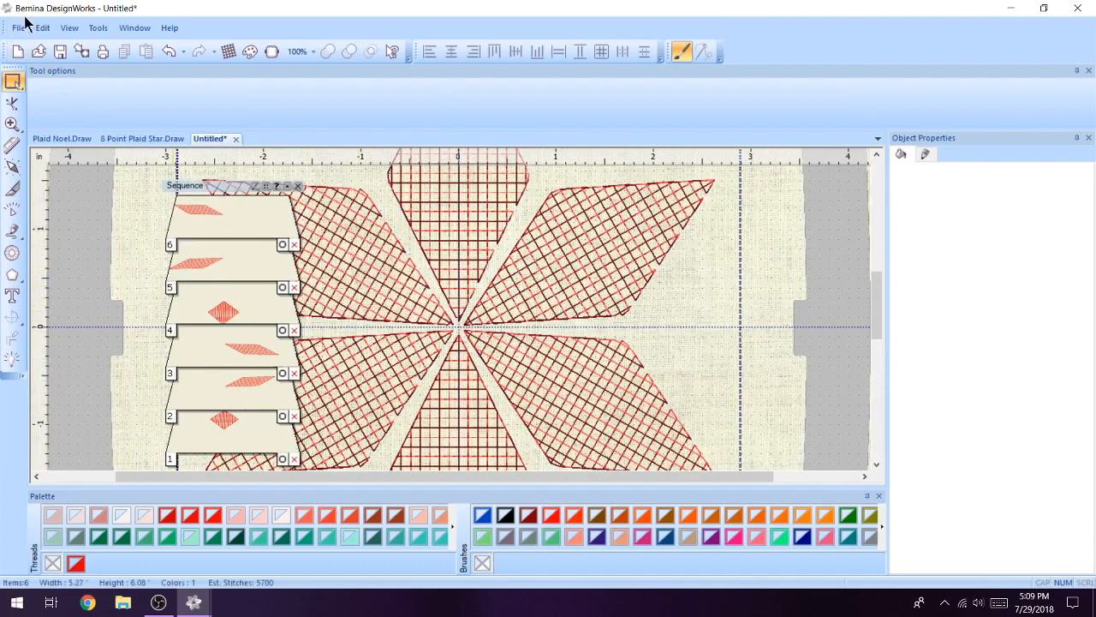
{"action": "left_click", "coordinate": [42, 30]}
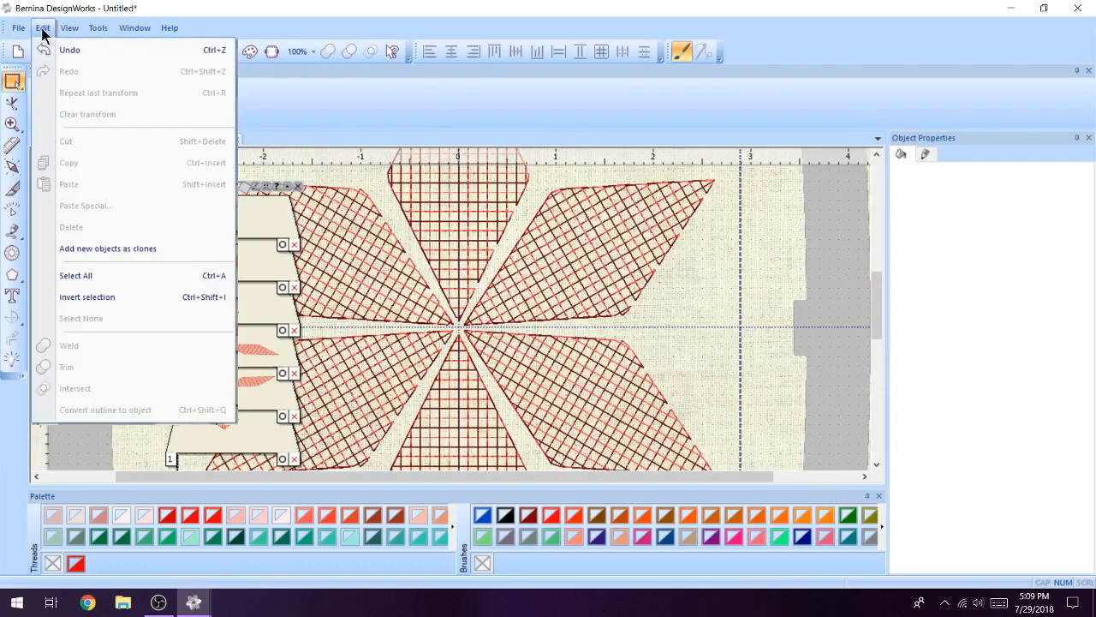
{"action": "left_click", "coordinate": [107, 276]}
{"action": "right_click", "coordinate": [420, 277]}
{"action": "mouse_move", "coordinate": [434, 338]}
{"action": "key", "text": "Escape"}
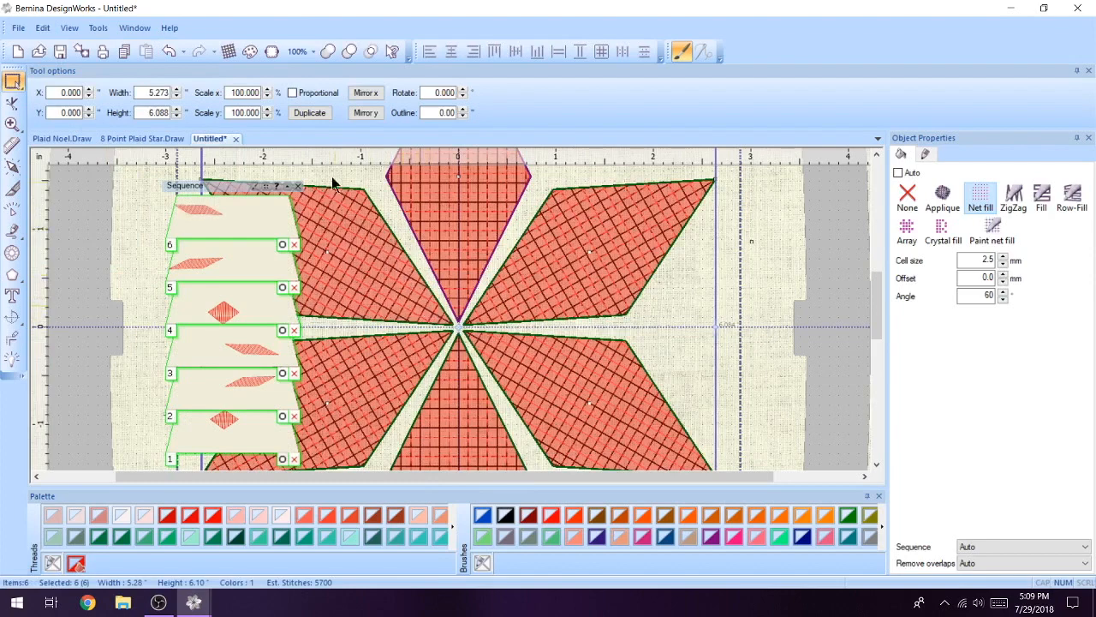
{"action": "left_click", "coordinate": [298, 112]}
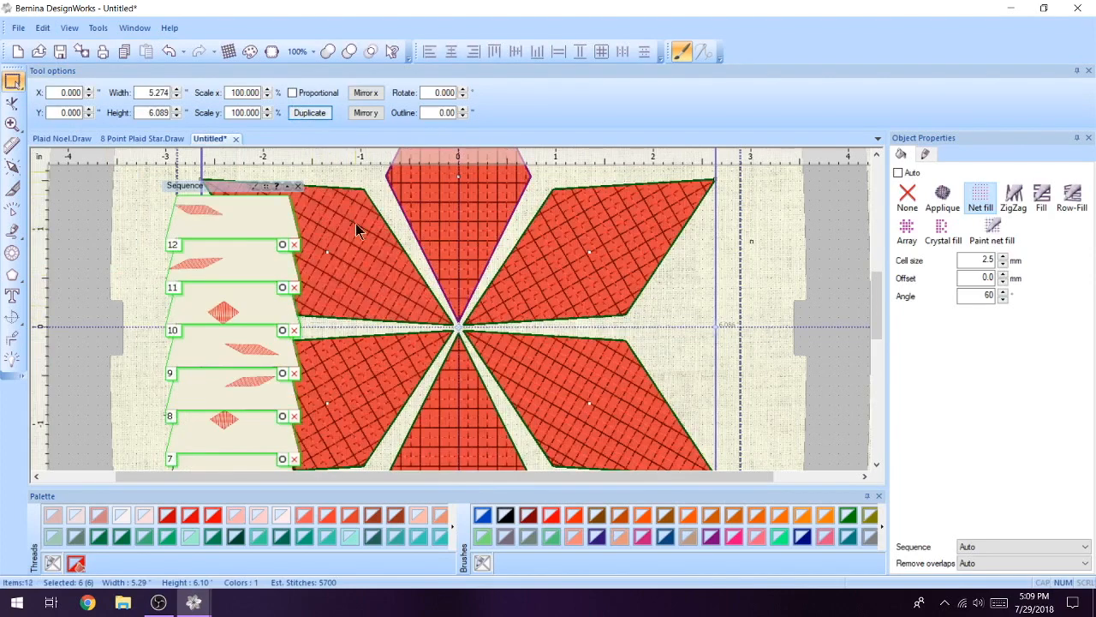
Color the duplicated diamonds' fills and outlines with green thread 5411 and set their net fill cell size to 5 mm.
{"action": "left_click", "coordinate": [219, 540]}
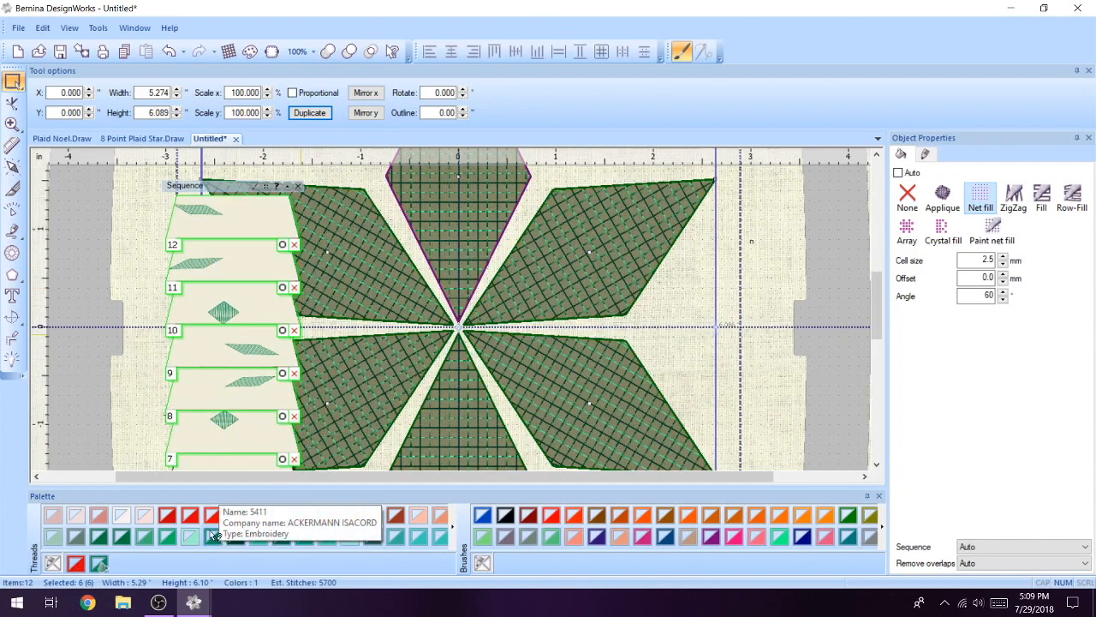
{"action": "right_click", "coordinate": [214, 535]}
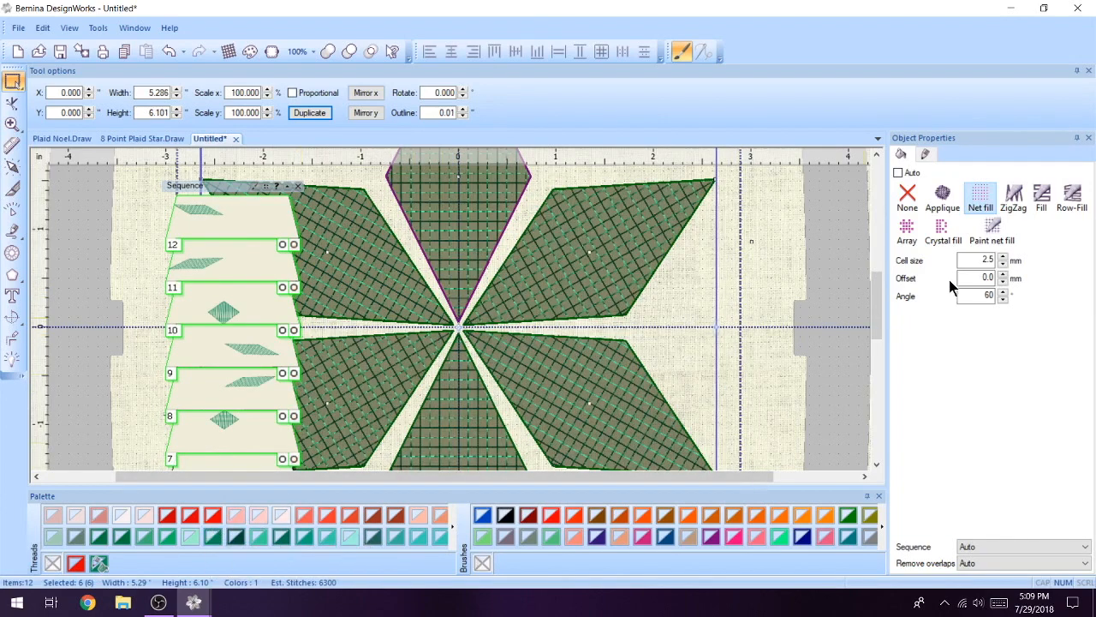
{"action": "double_click", "coordinate": [973, 255]}
{"action": "type", "text": "5"}
{"action": "key", "text": "Return"}
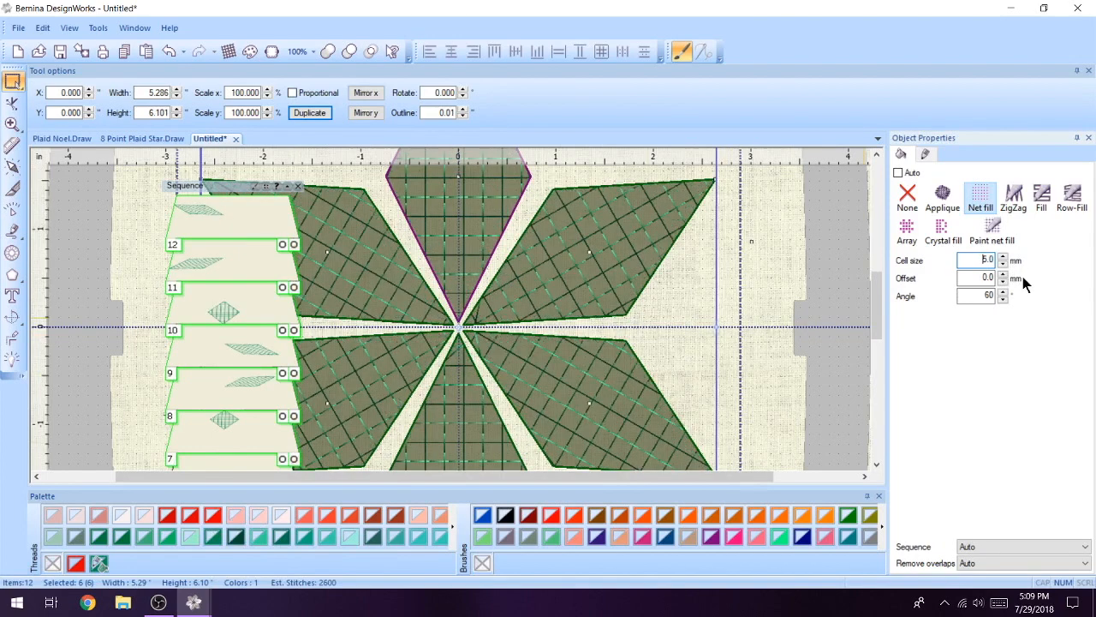
Set overlap removal to Never for the duplicated green diamonds and deselect them.
{"action": "left_click", "coordinate": [1033, 563]}
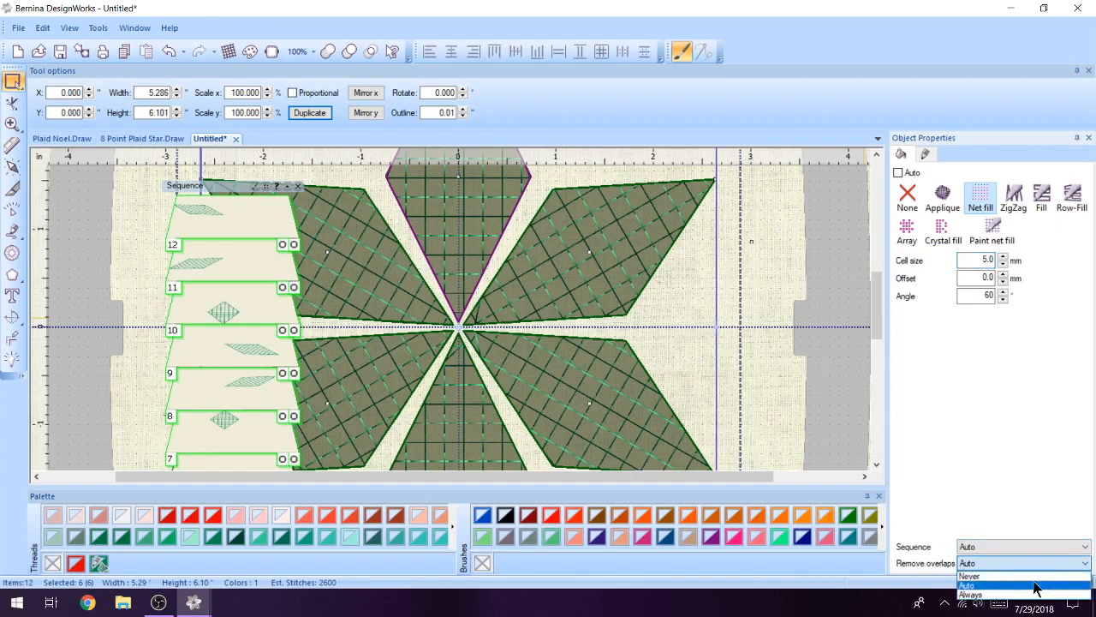
{"action": "left_click", "coordinate": [1031, 578]}
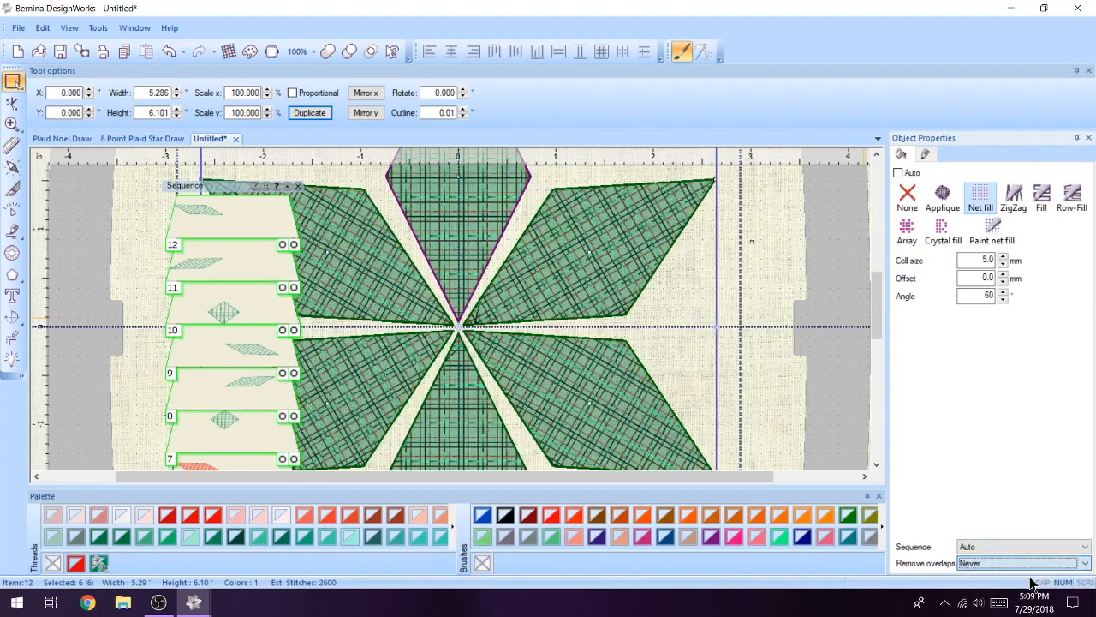
{"action": "left_click", "coordinate": [763, 375]}
{"action": "left_click", "coordinate": [632, 360]}
{"action": "scroll", "coordinate": [548, 358], "scroll_direction": "down", "scroll_amount": 3}
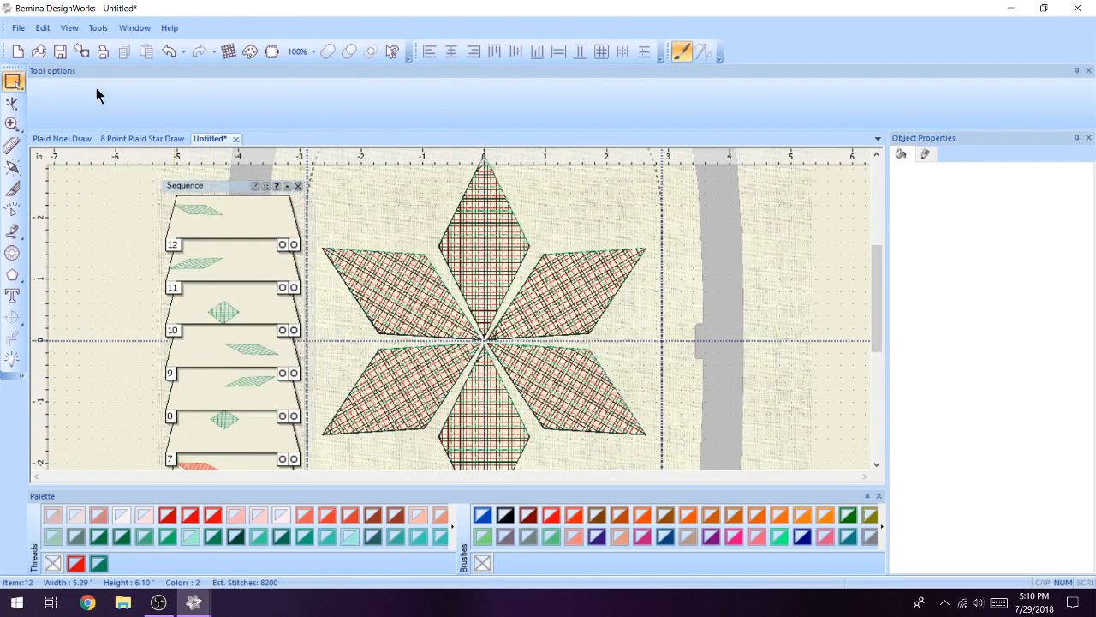
Save the star design as "6 Point Sewn Plaid Star" in the Playing with Plaid folder.
{"action": "left_click", "coordinate": [17, 27]}
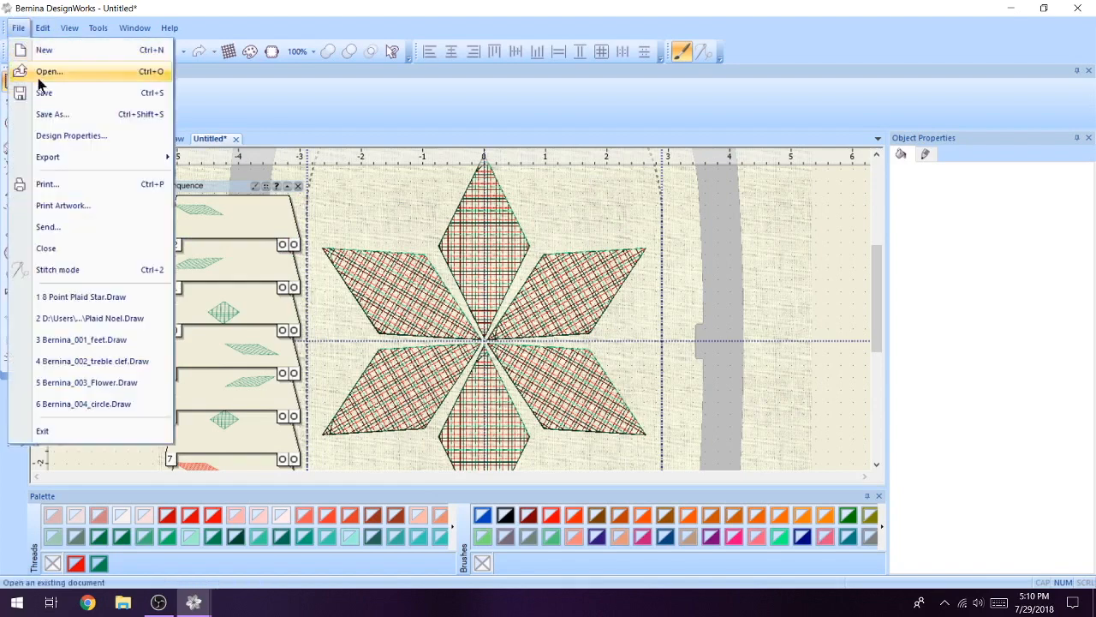
{"action": "left_click", "coordinate": [53, 114]}
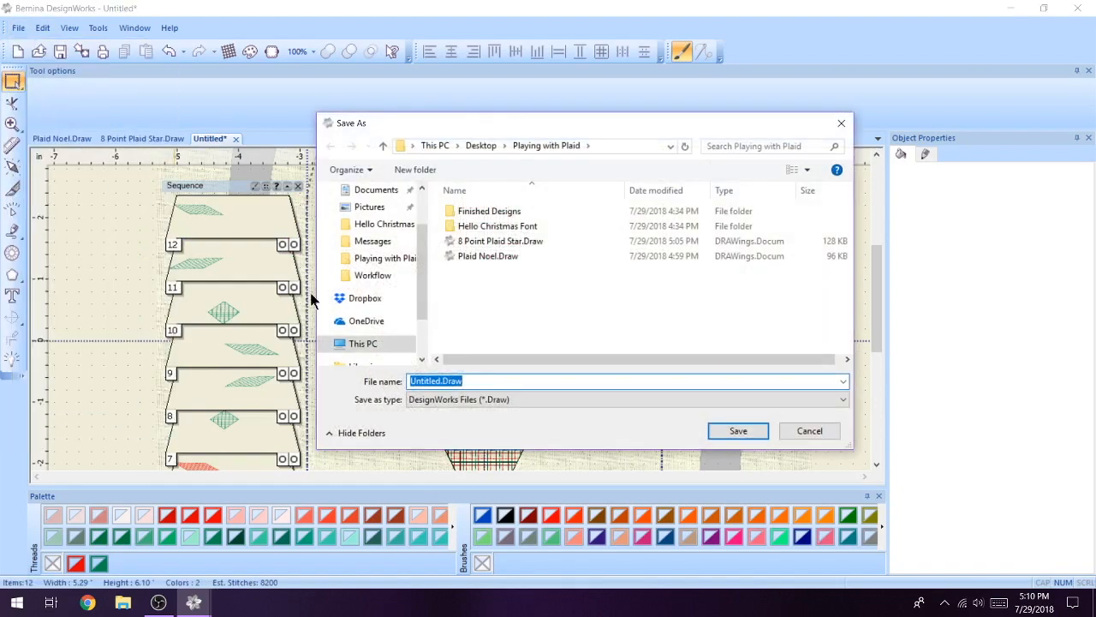
{"action": "type", "text": "6"}
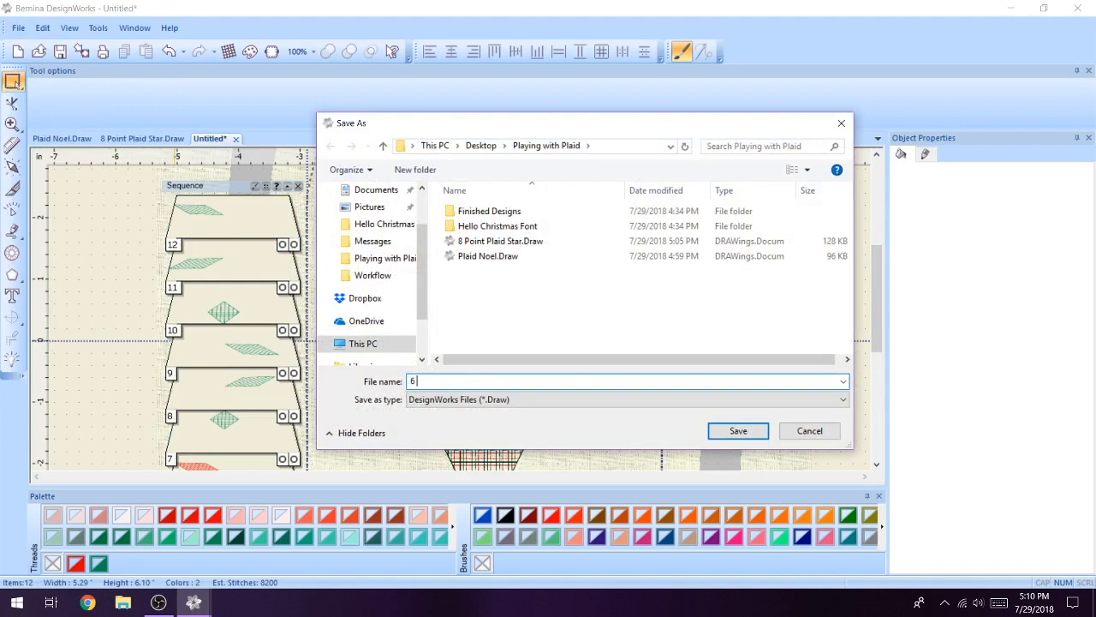
{"action": "type", "text": " Point Sewn Plaid Star"}
{"action": "key", "text": "Return"}
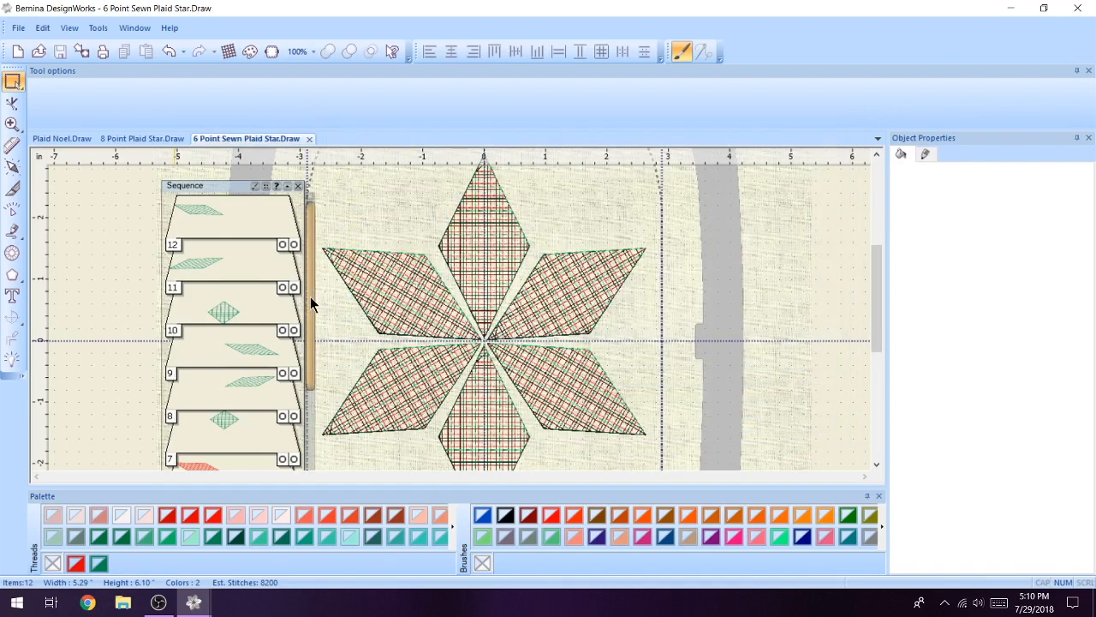